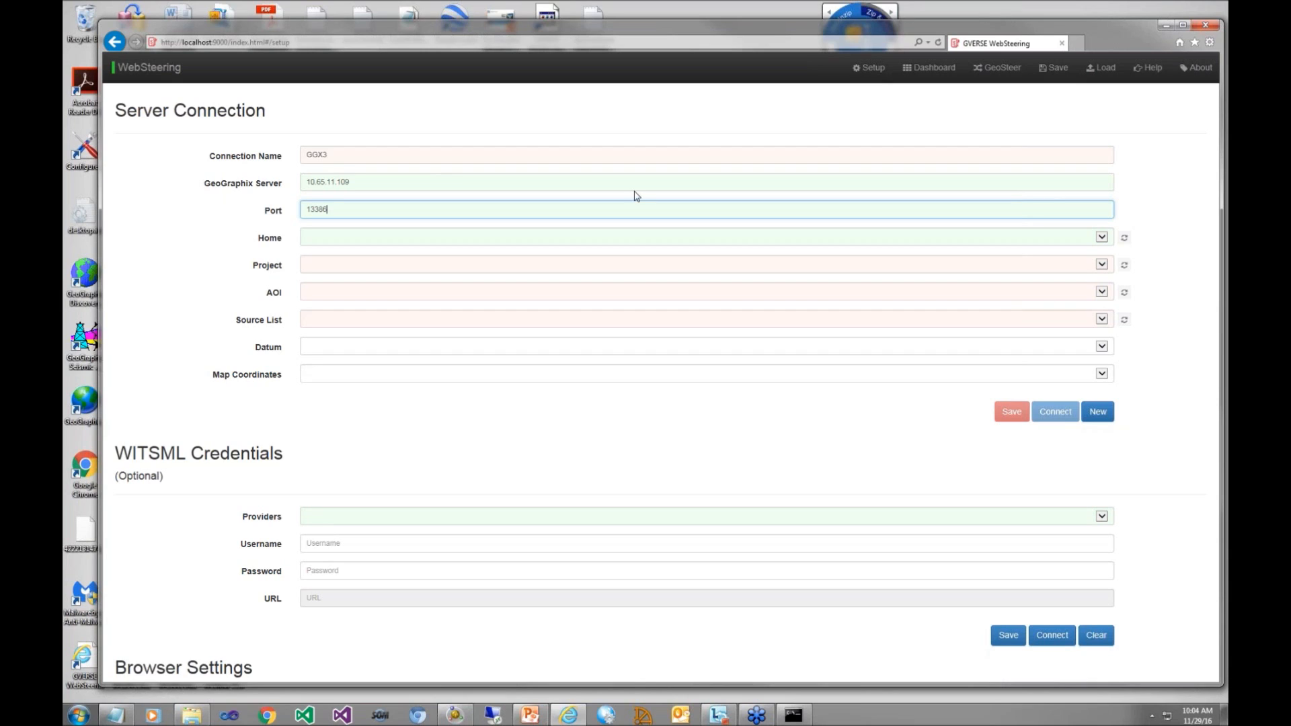
# Step: Set the server connection's home to Projects and its project to Pro Test Drive 2015.0 Barnett 9
pyautogui.click(1106, 241)
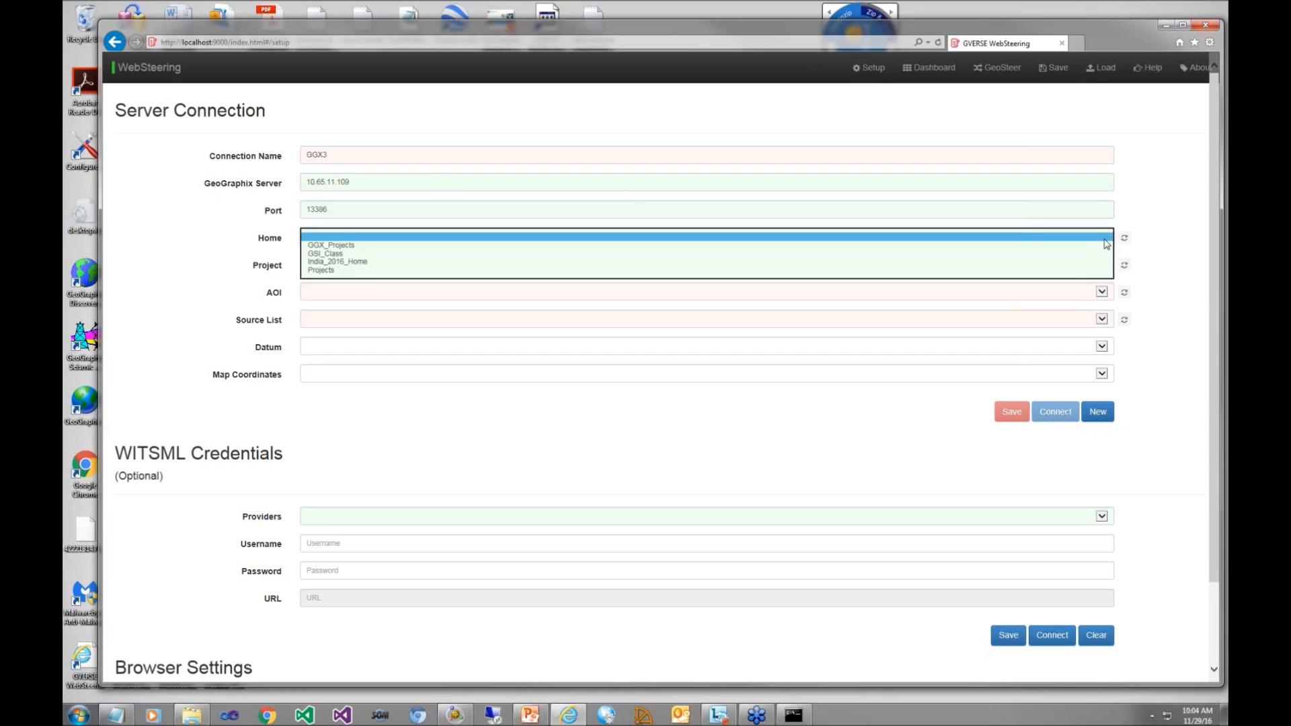
pyautogui.click(1085, 271)
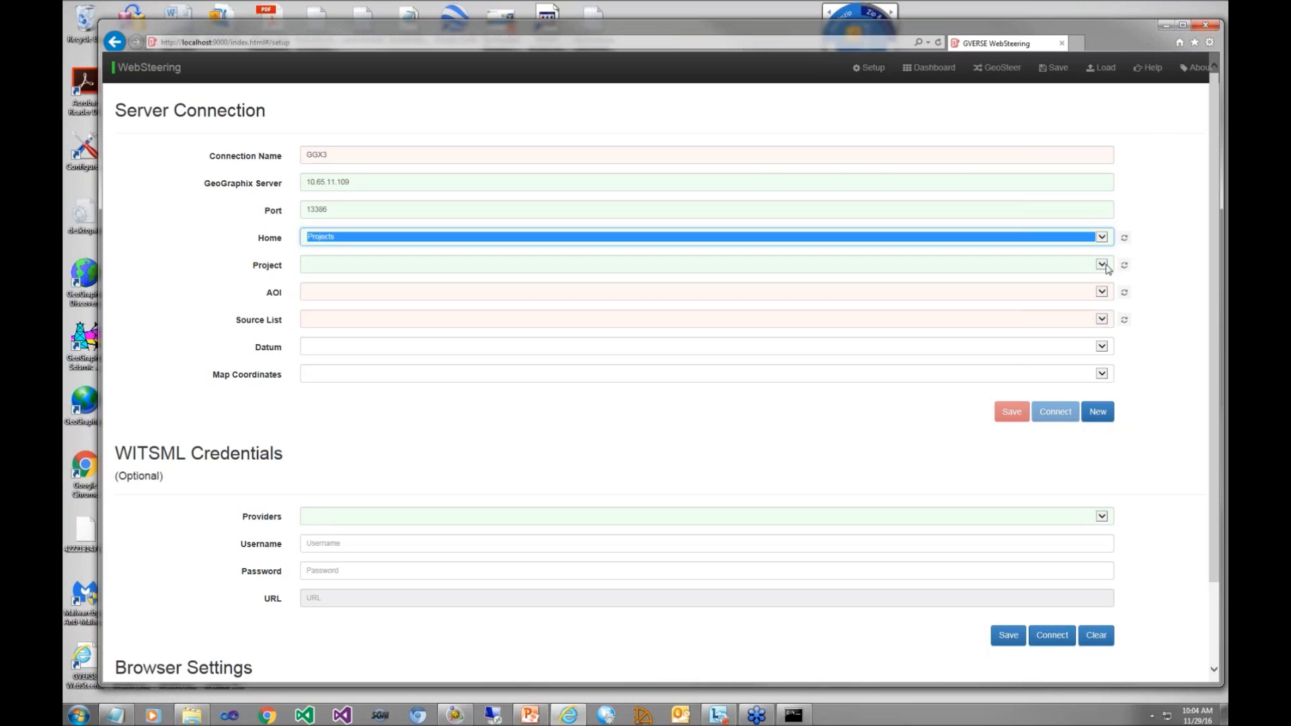
pyautogui.click(1108, 269)
pyautogui.click(1057, 442)
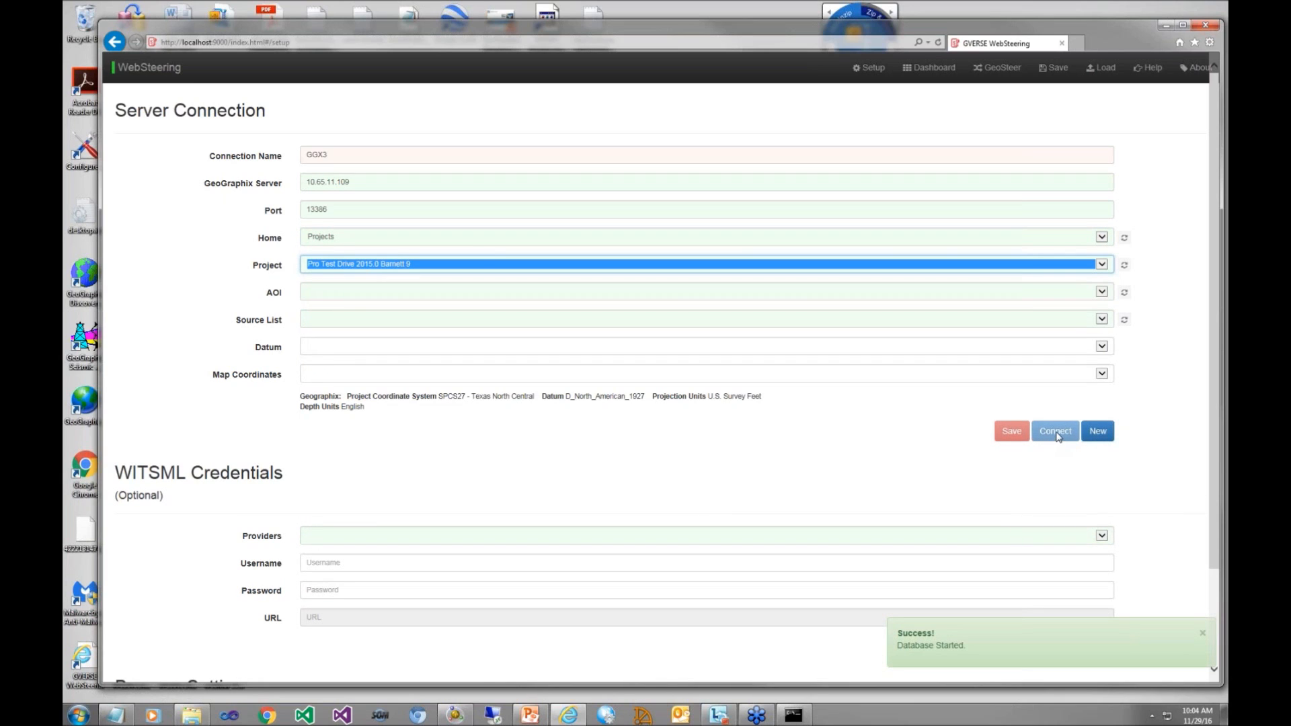
# Step: Set the connection's AOI to Global and its source list to Public
pyautogui.click(1106, 293)
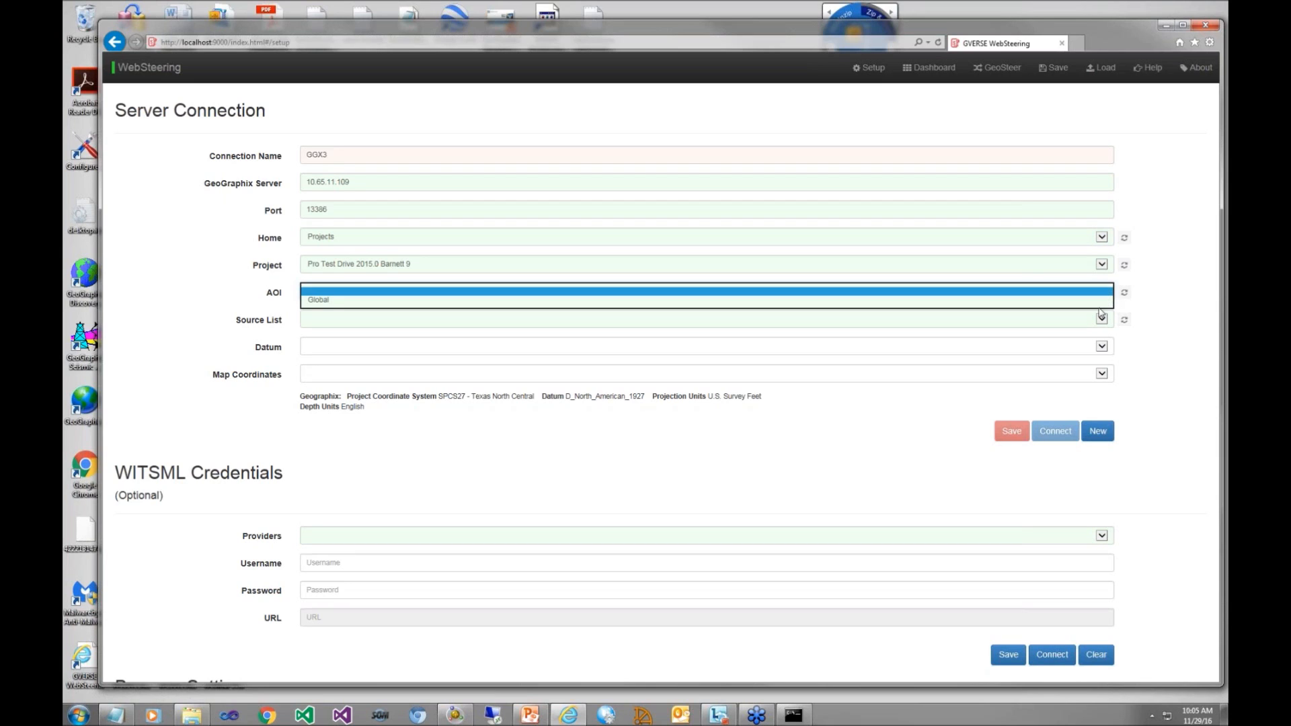
pyautogui.click(1090, 302)
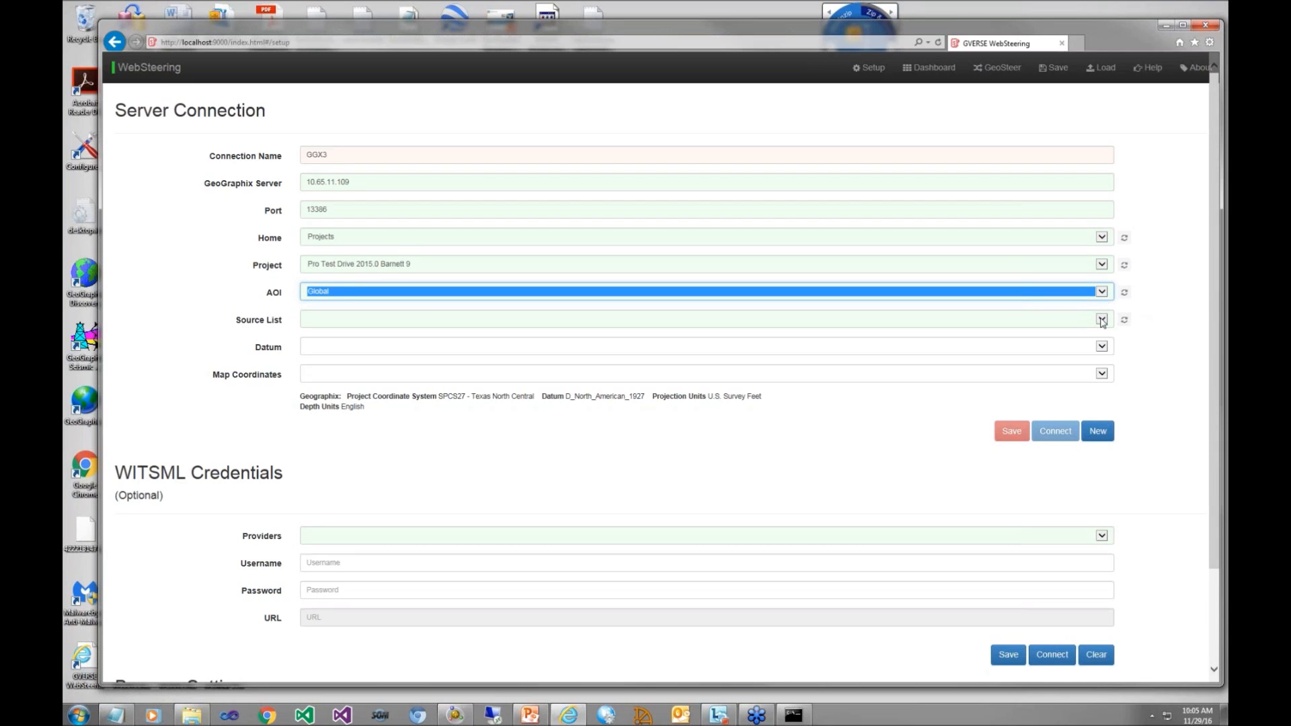
pyautogui.click(1103, 321)
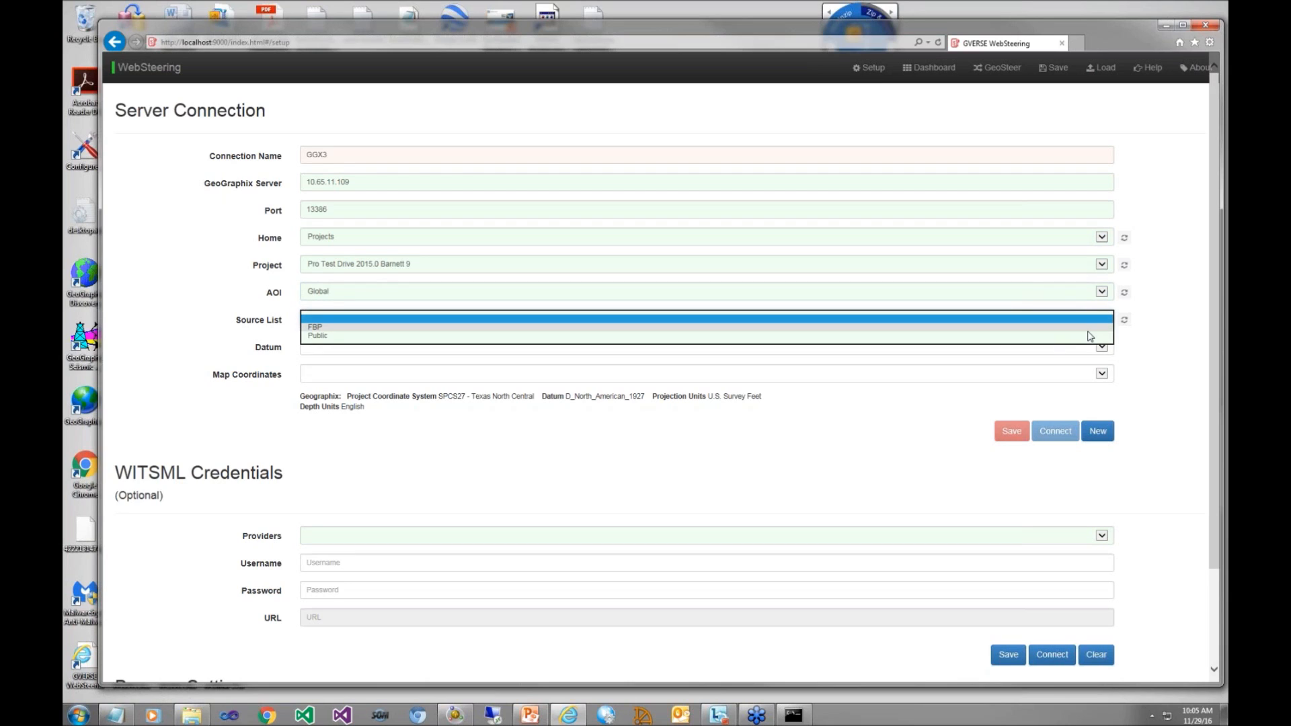
pyautogui.click(1088, 336)
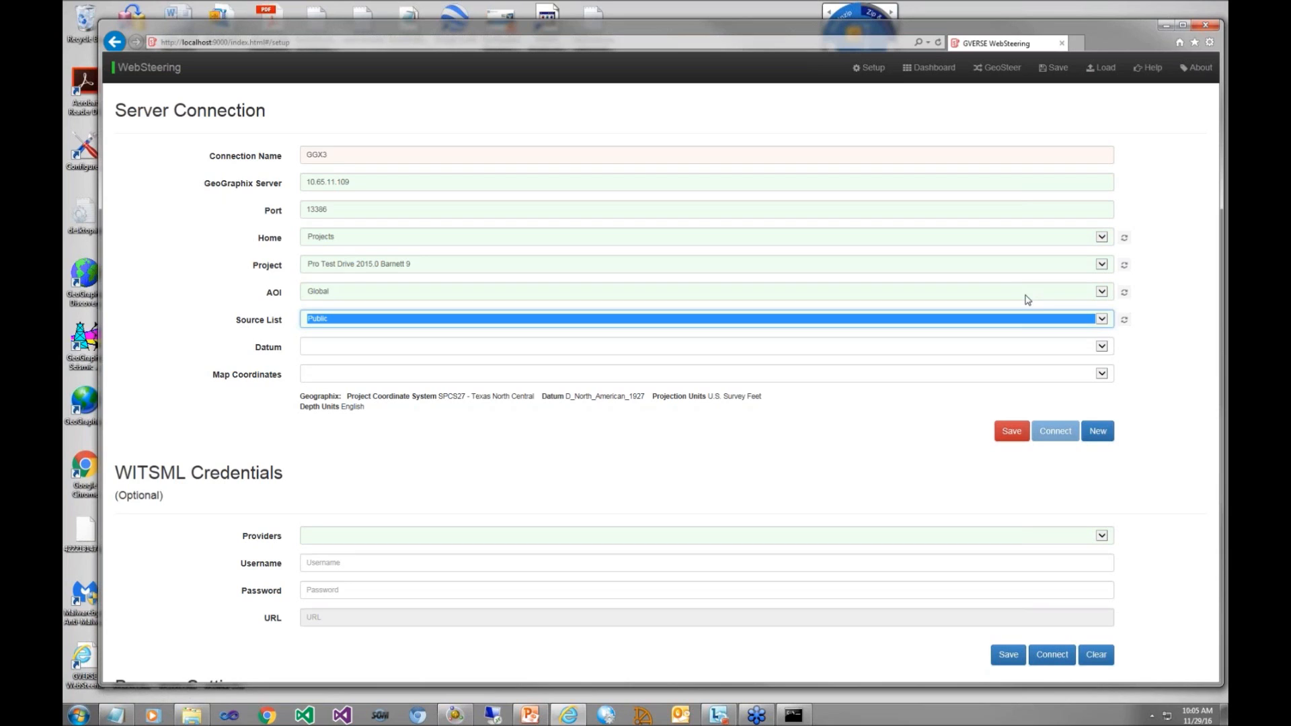
# Step: Set the datum to NAD27 and map coordinates to NAD27 / Texas North Central, and save the server connection
pyautogui.click(1024, 345)
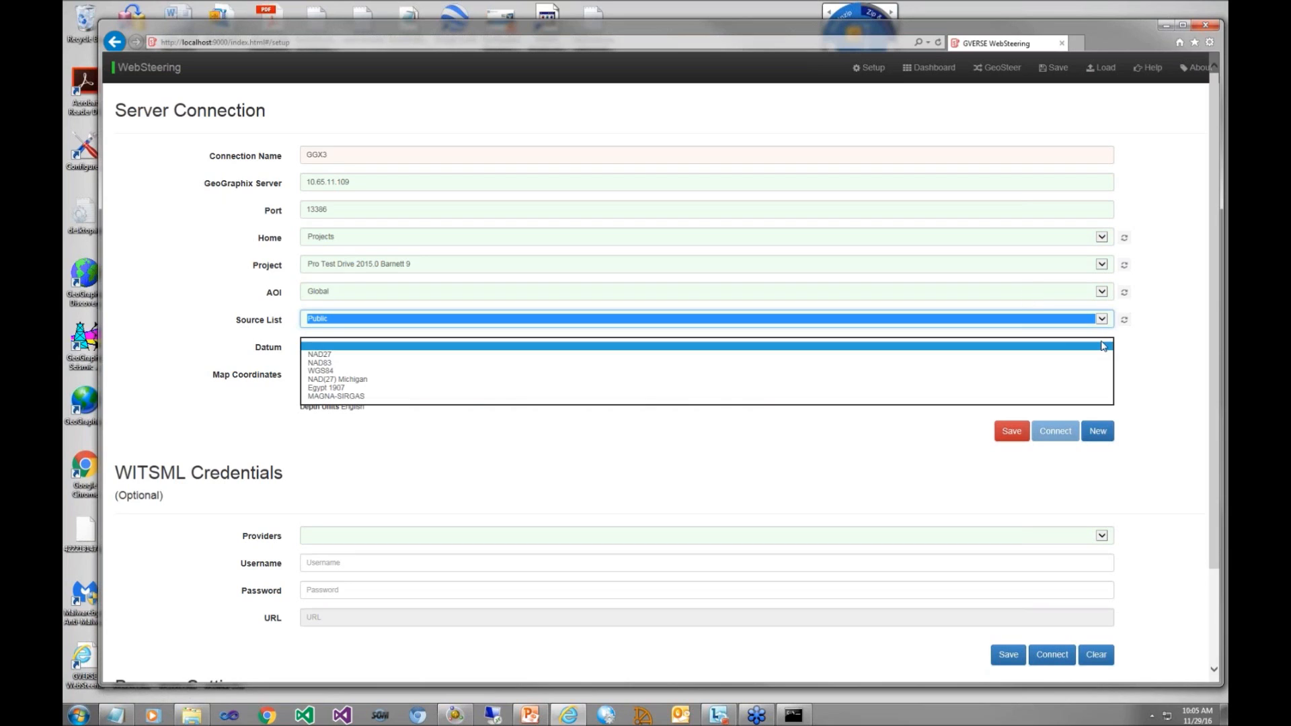
pyautogui.click(1085, 355)
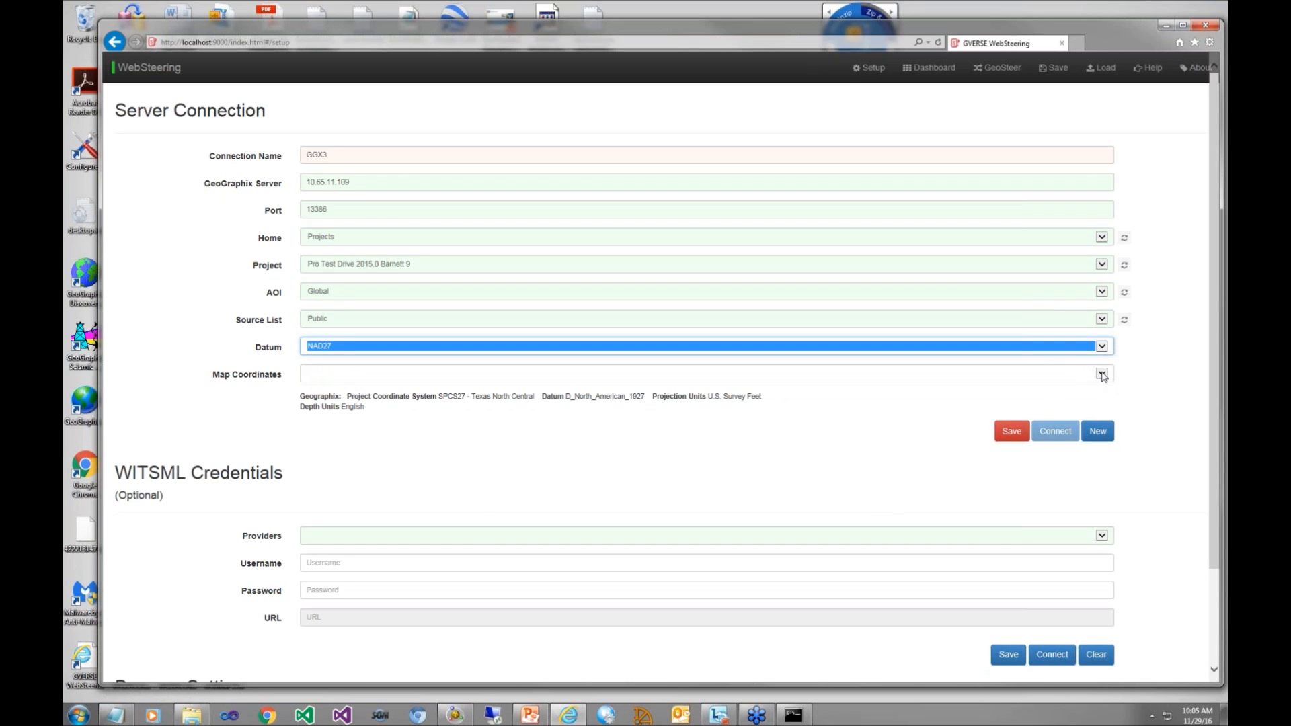
pyautogui.click(1103, 374)
pyautogui.scroll(-5, 1017, 524)
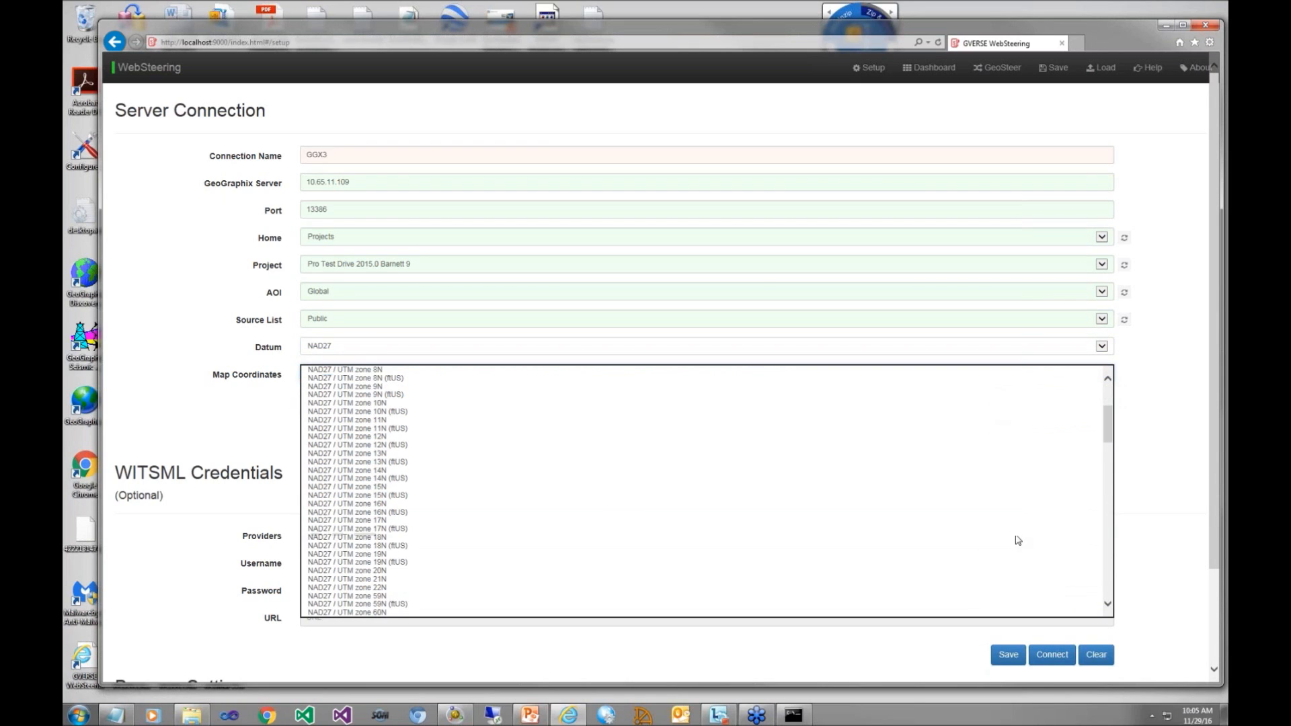
pyautogui.scroll(-20, 1026, 534)
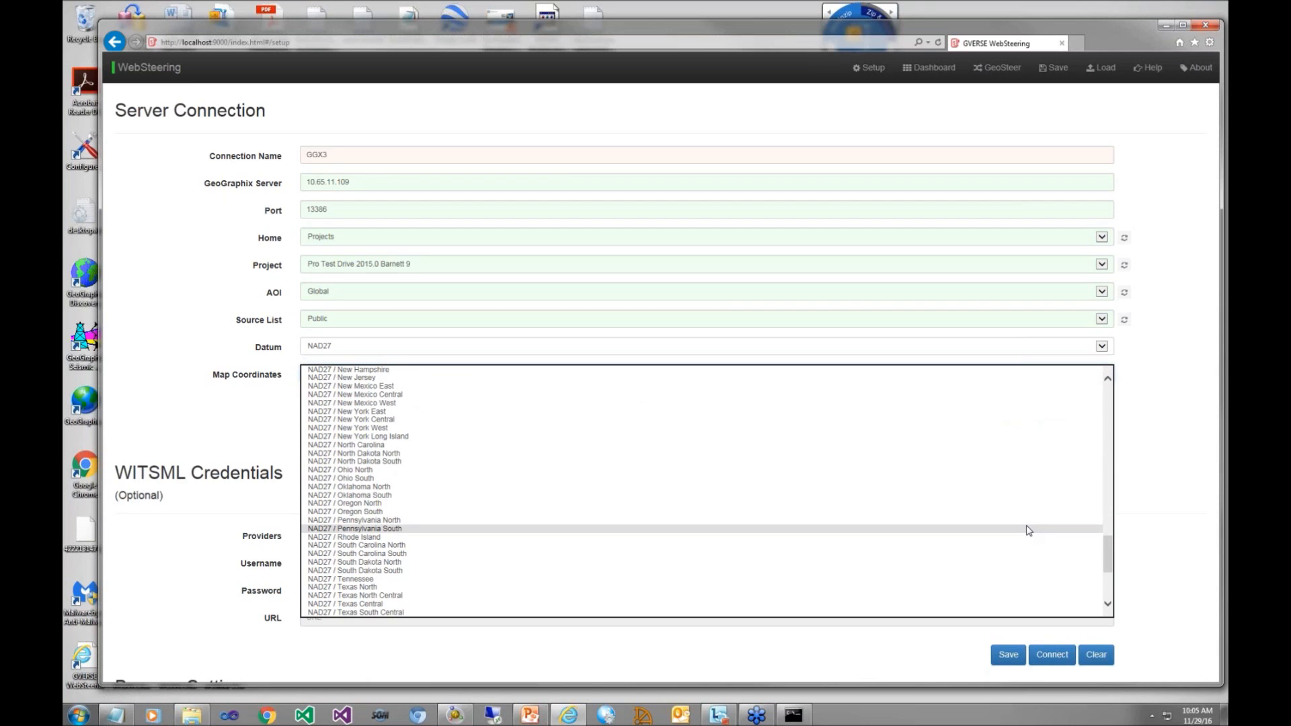
pyautogui.scroll(-6, 995, 526)
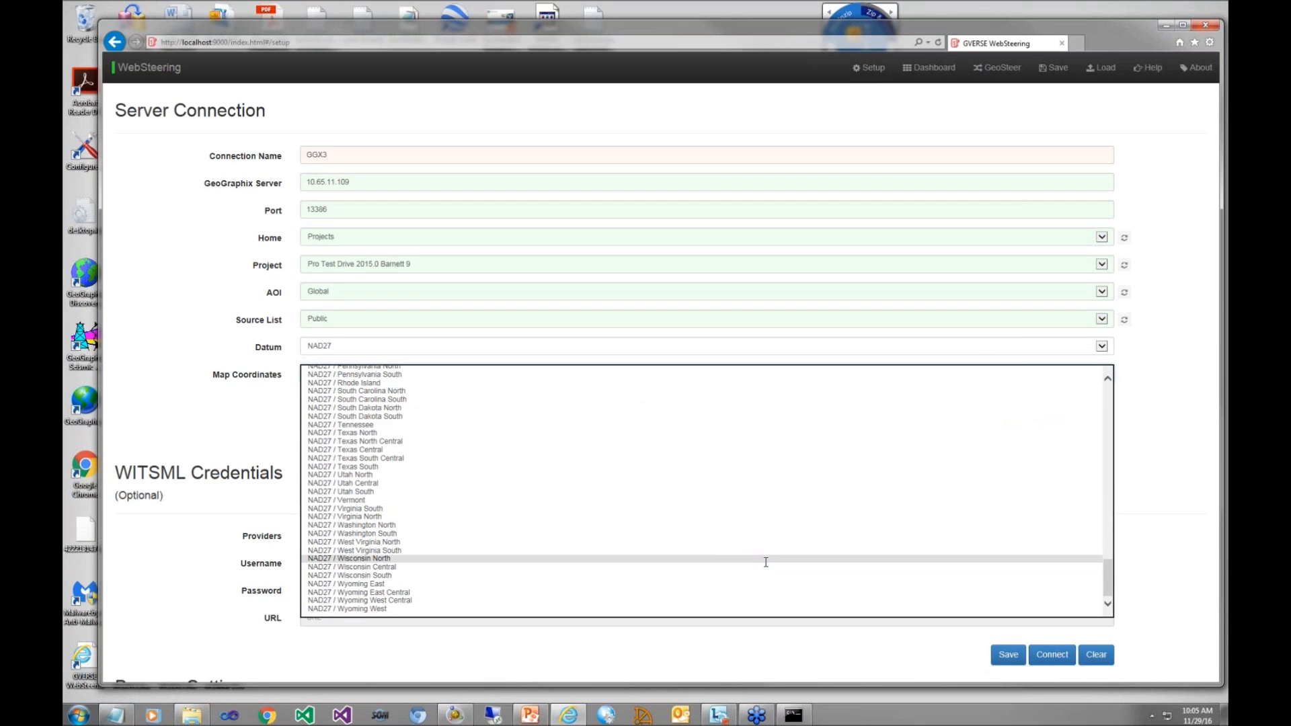
pyautogui.click(720, 442)
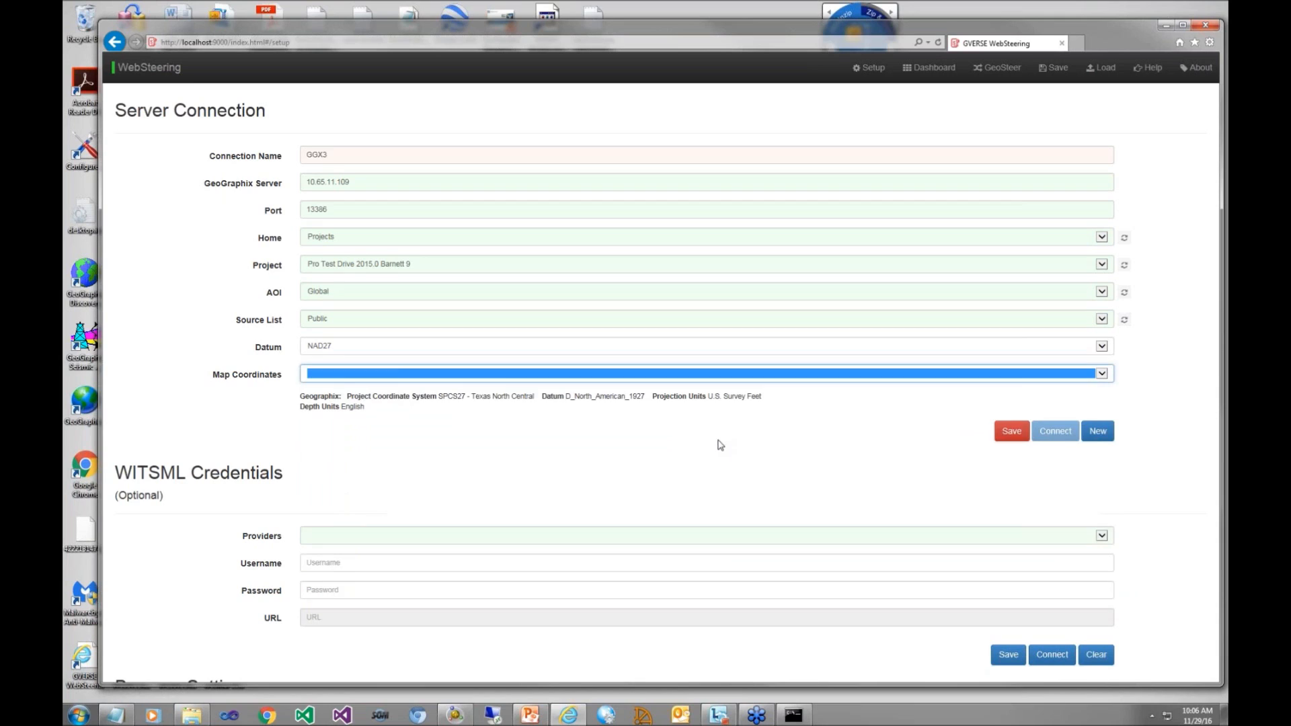
pyautogui.click(1010, 434)
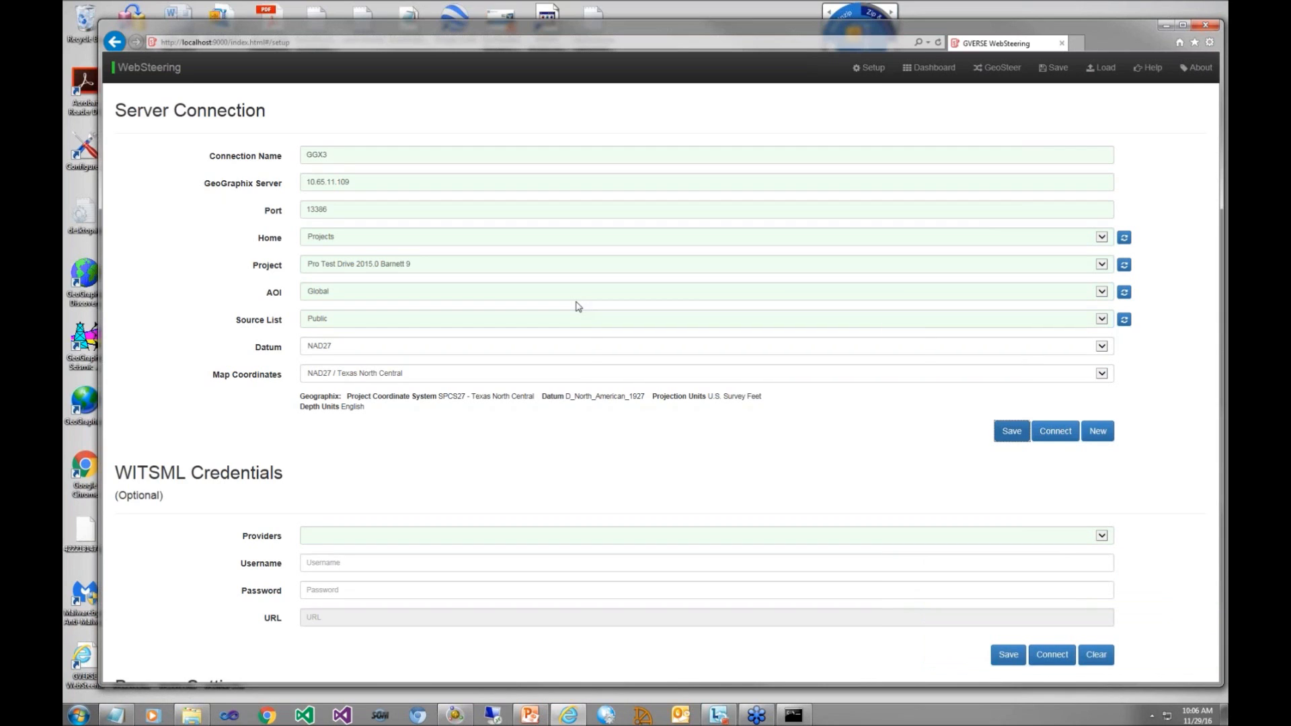
# Step: Search GeoGraphix from the dashboard's well scout ticket for wells with UWI 4222
pyautogui.click(934, 71)
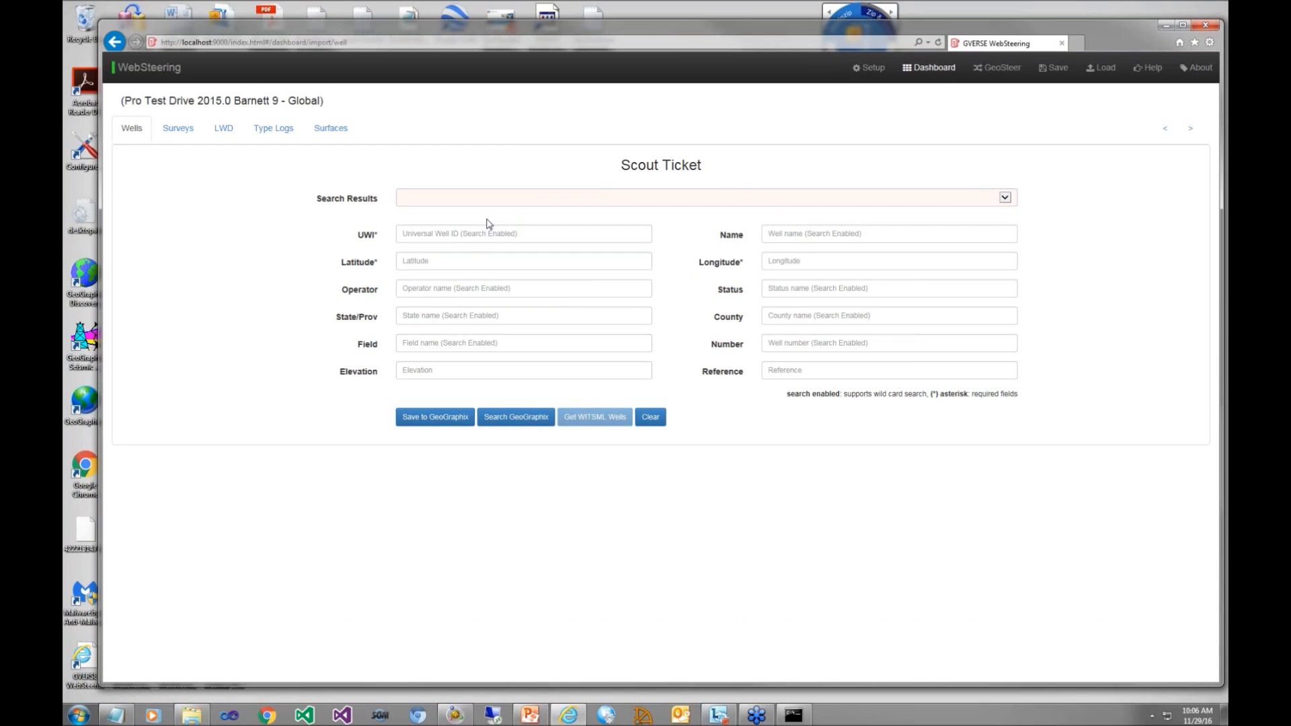
pyautogui.click(451, 231)
pyautogui.write('422')
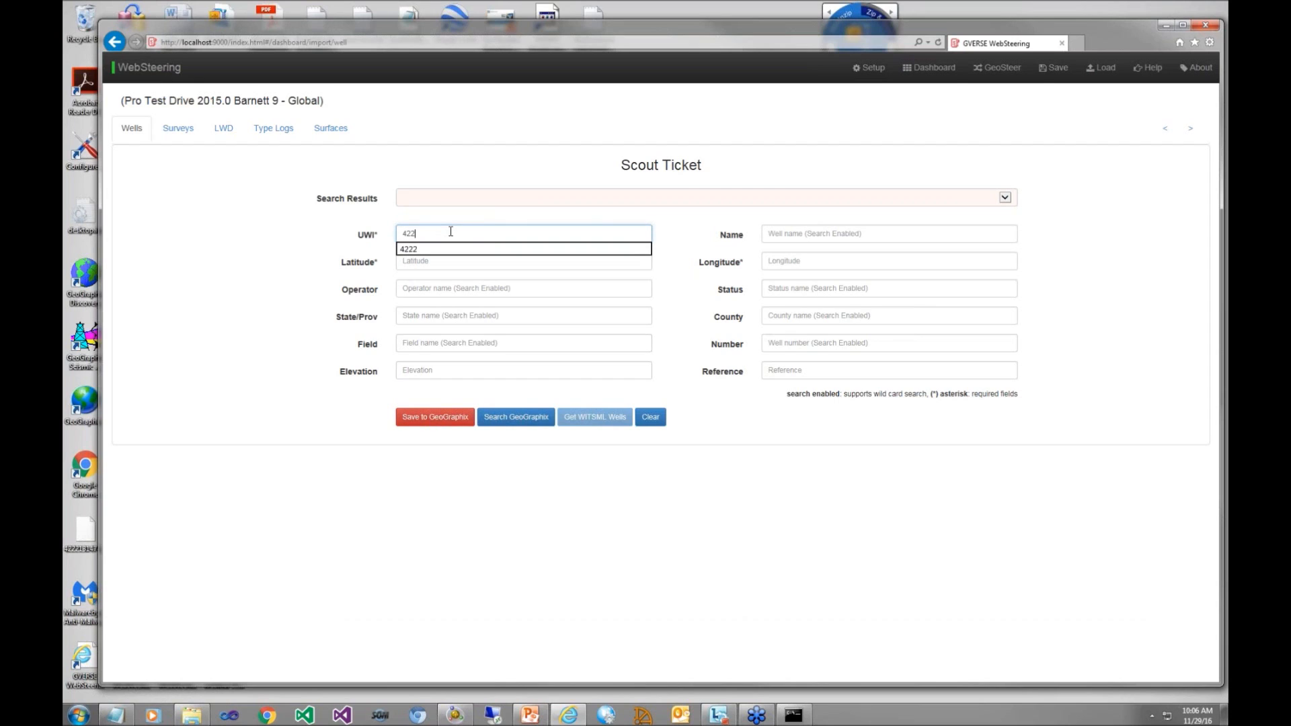
pyautogui.write('2')
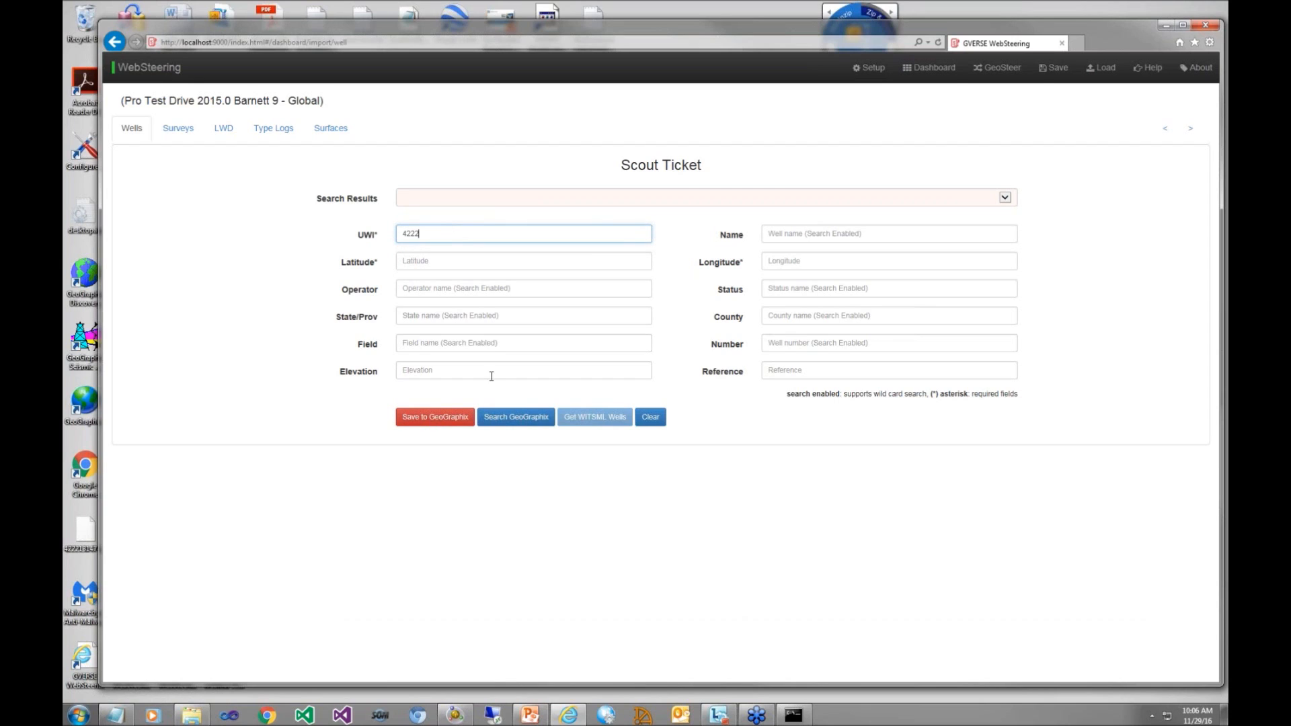
pyautogui.click(509, 419)
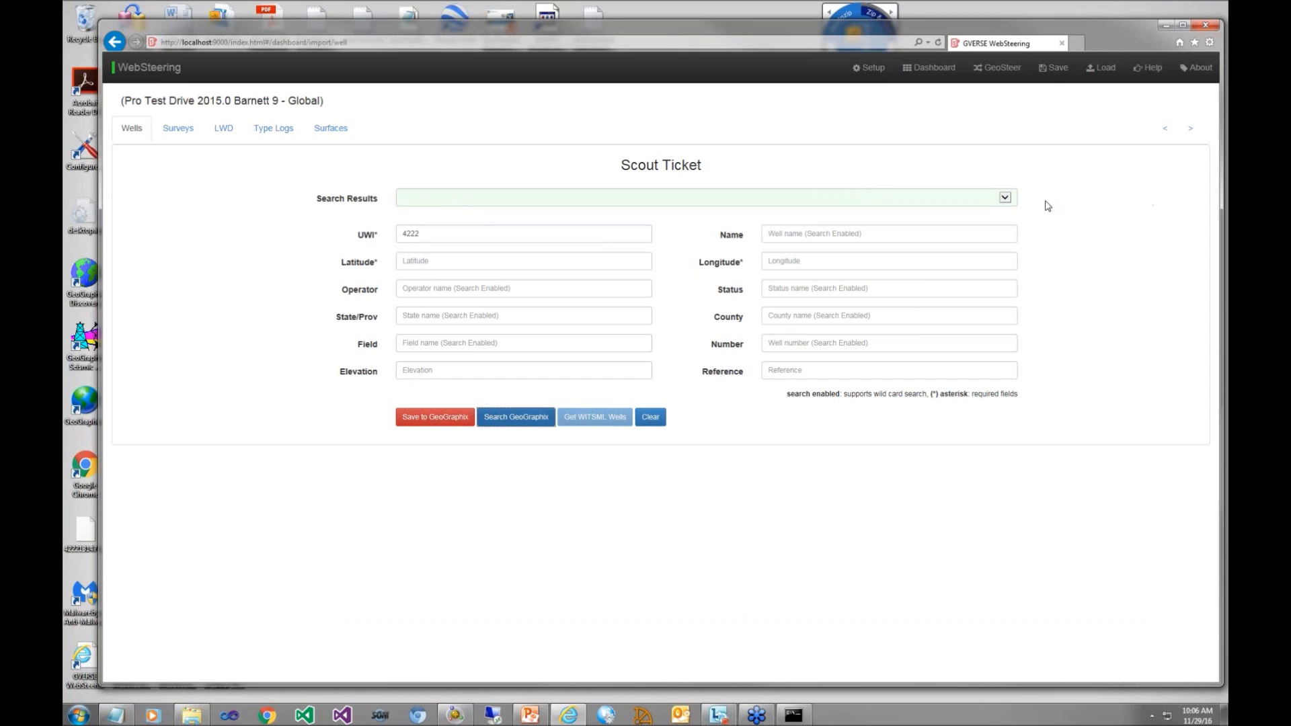
pyautogui.click(1005, 198)
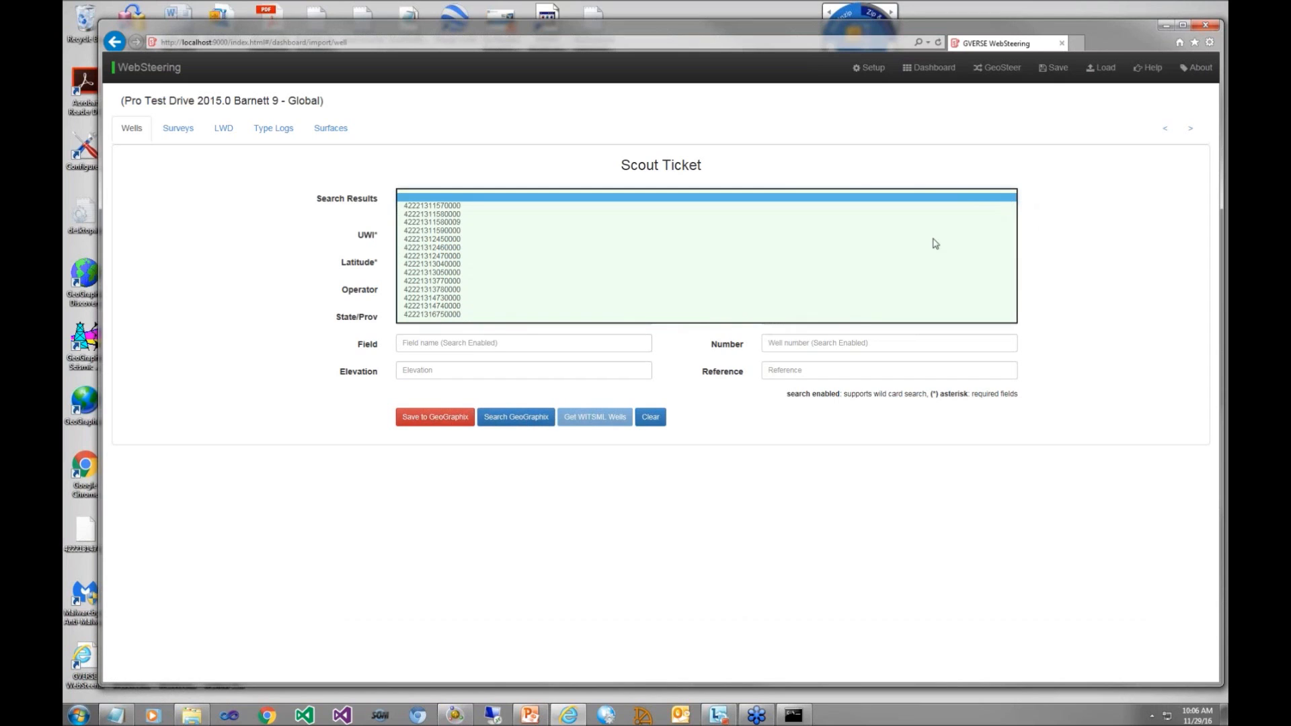
pyautogui.click(888, 308)
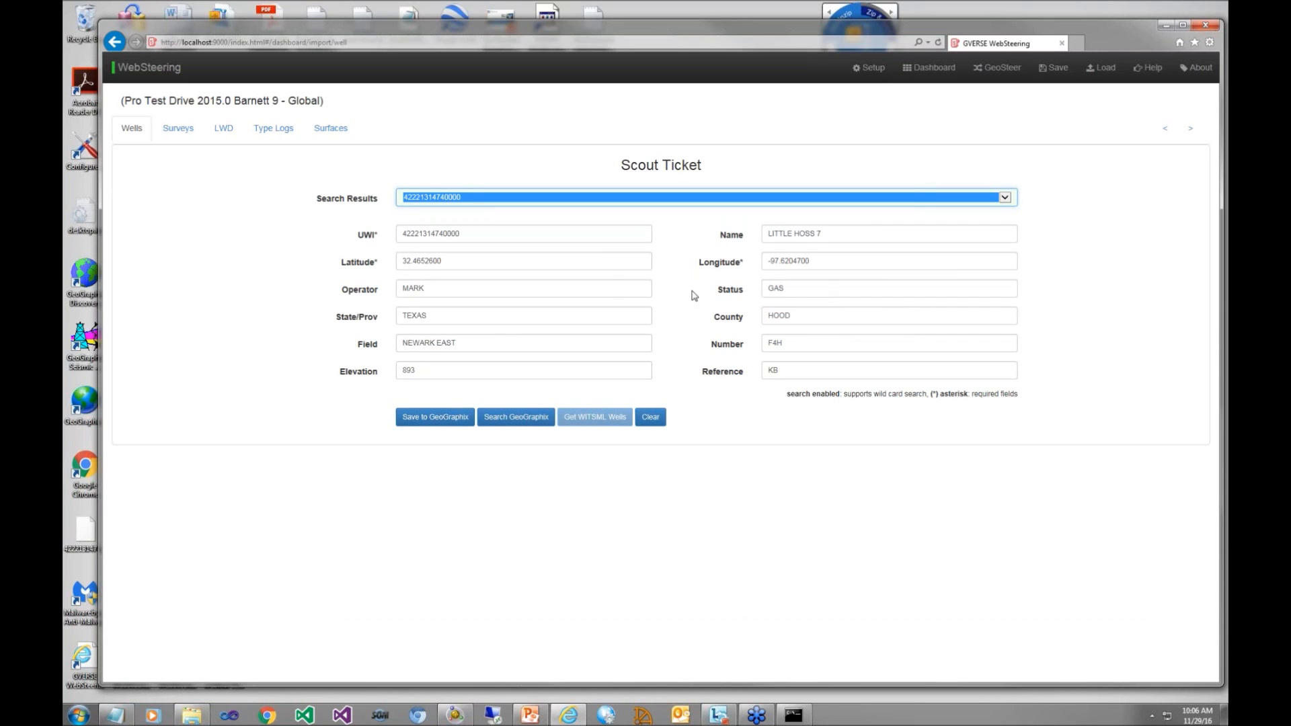
pyautogui.click(435, 417)
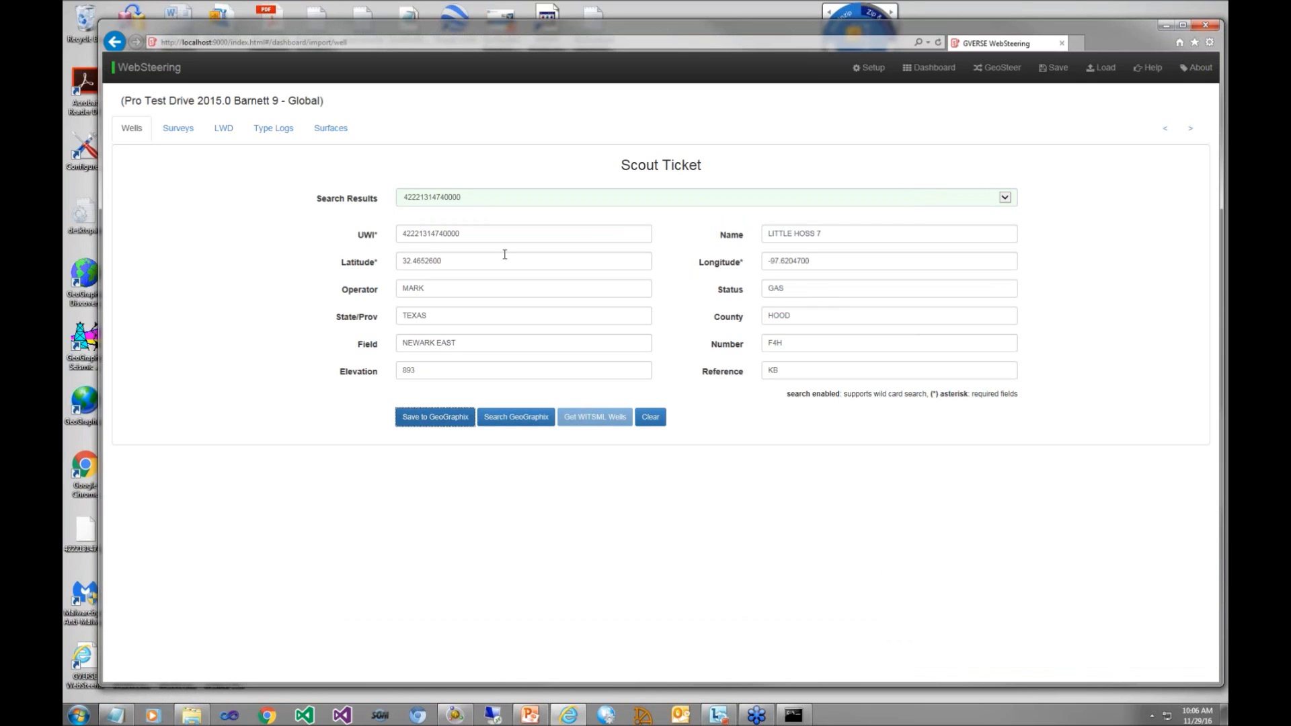
# Step: Go to the well's surveys and review the columns of its survey spreadsheet in Excel, closing the workbook when done
pyautogui.click(179, 130)
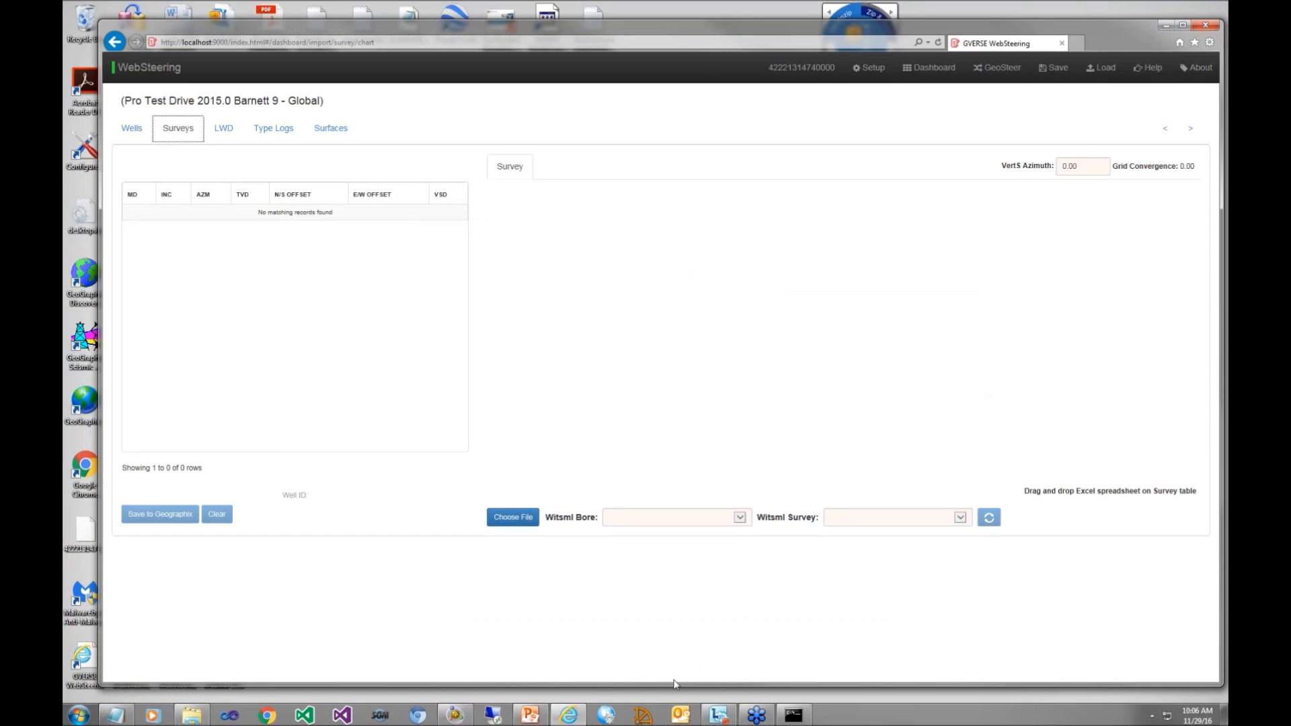
pyautogui.click(188, 720)
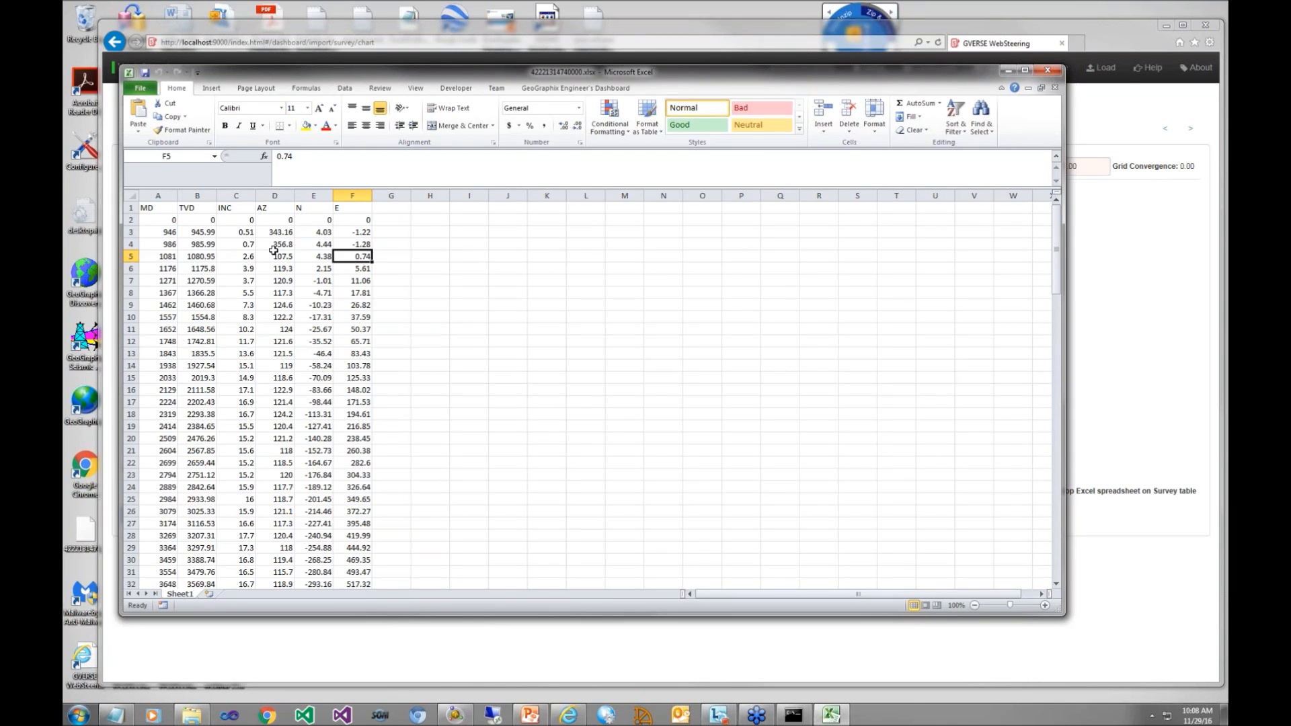
pyautogui.click(1007, 70)
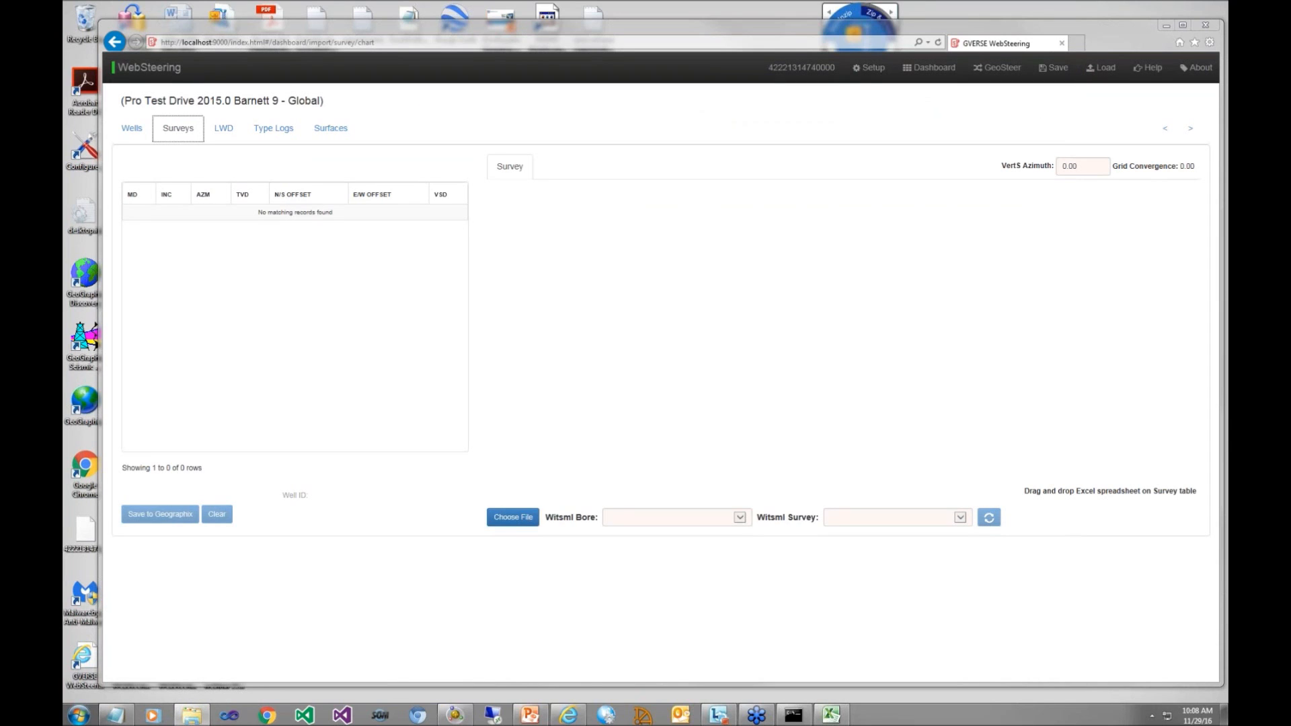
pyautogui.click(840, 715)
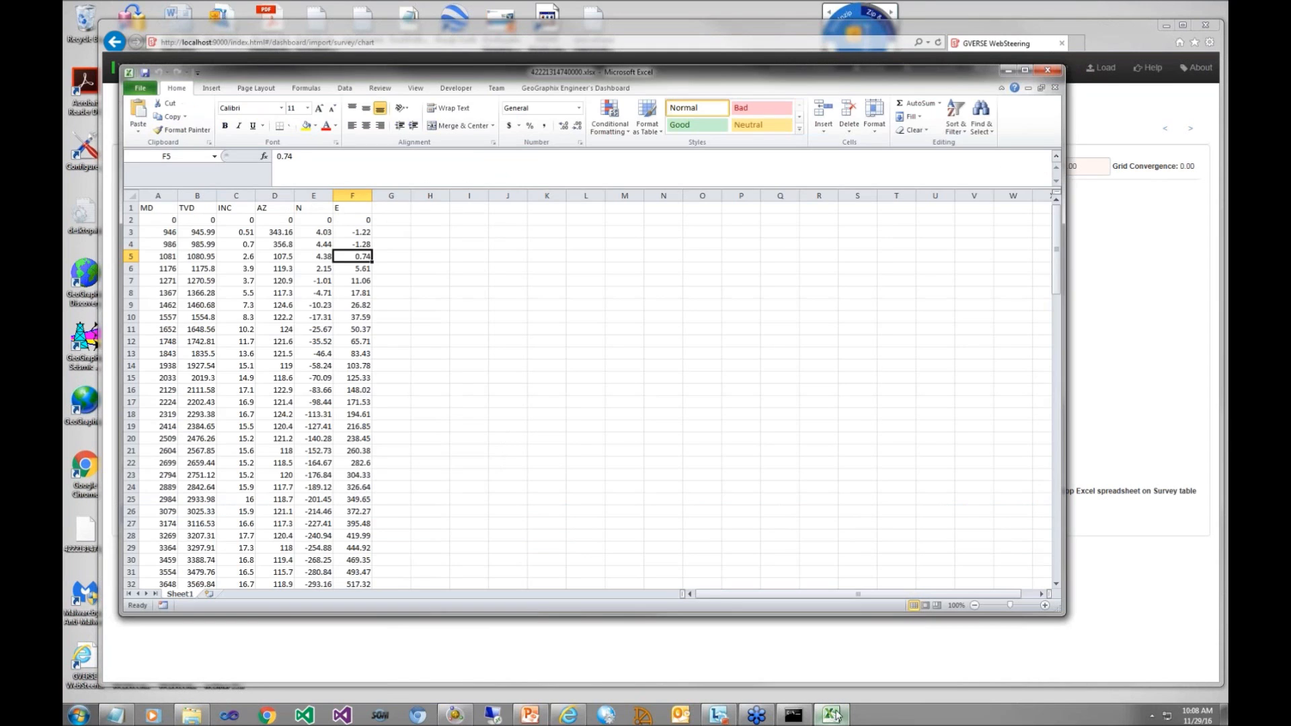
pyautogui.click(1047, 70)
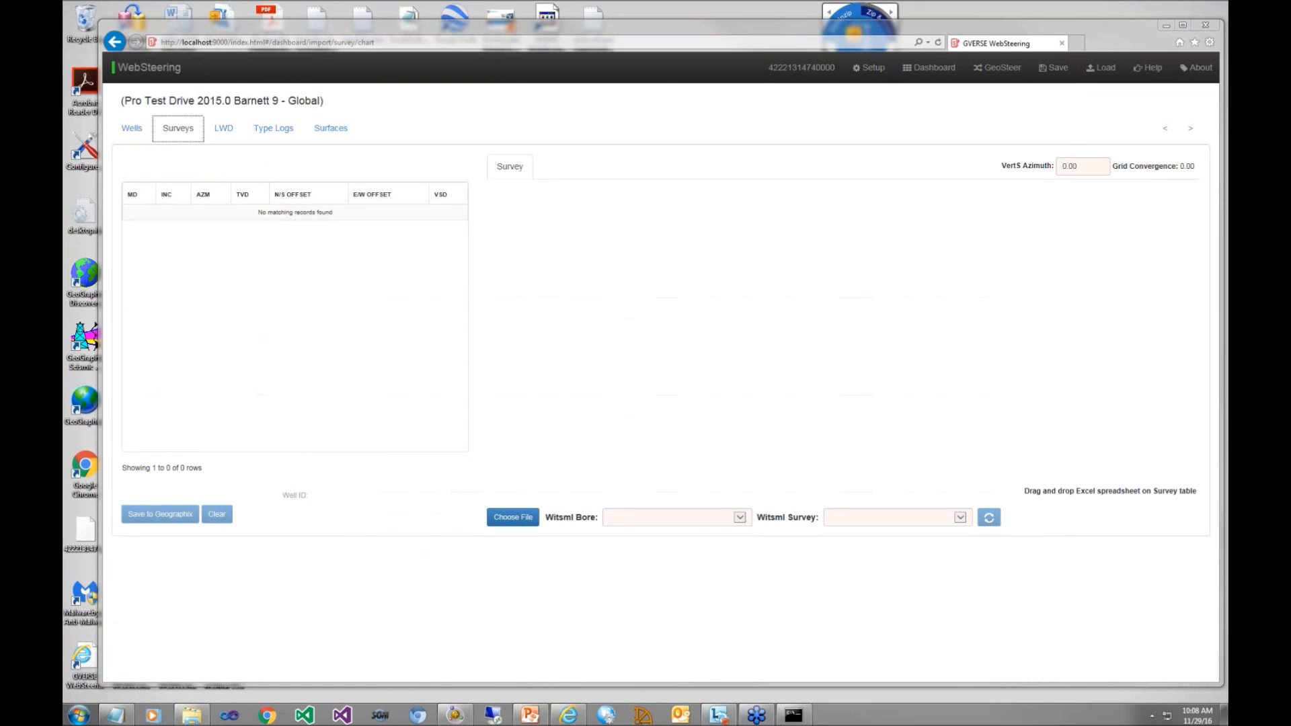
# Step: Import the Excel survey into the survey table, mapping MD, INC and AZ, with header row 1, data row 2 and recalculation enabled
pyautogui.moveTo(1225, 250); pyautogui.dragTo(720, 371)
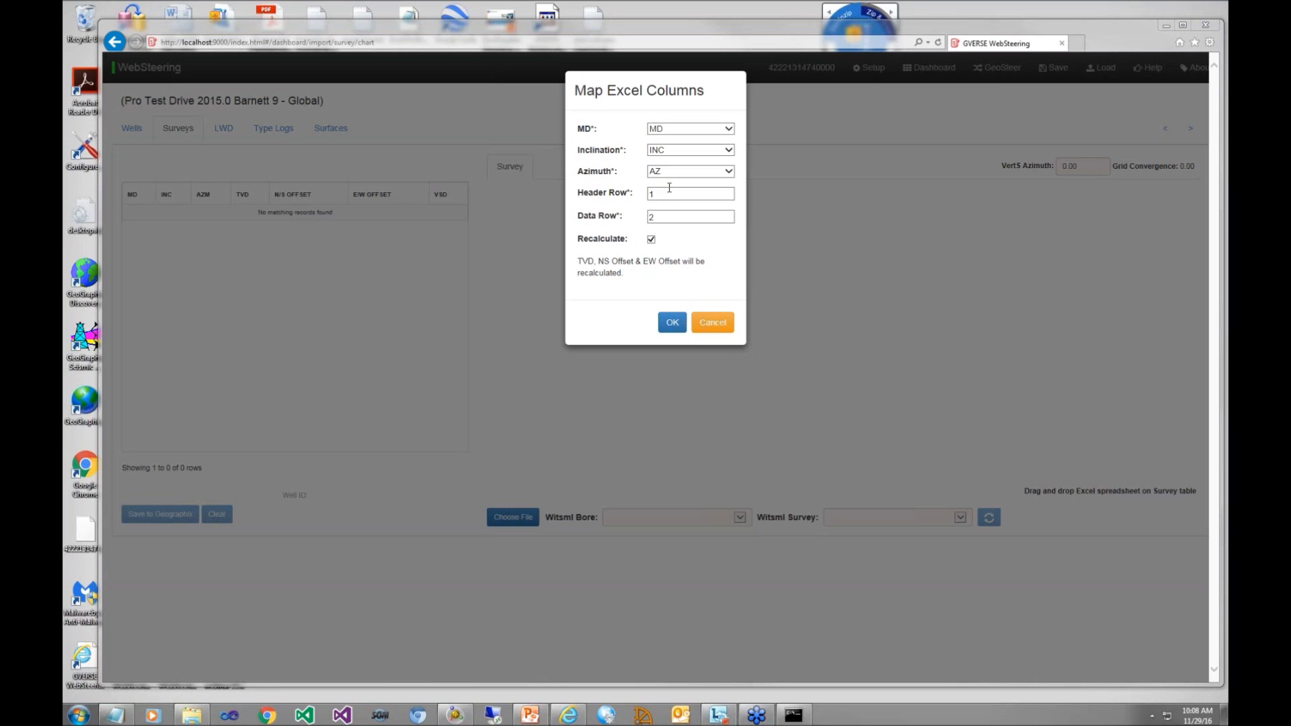
pyautogui.click(673, 324)
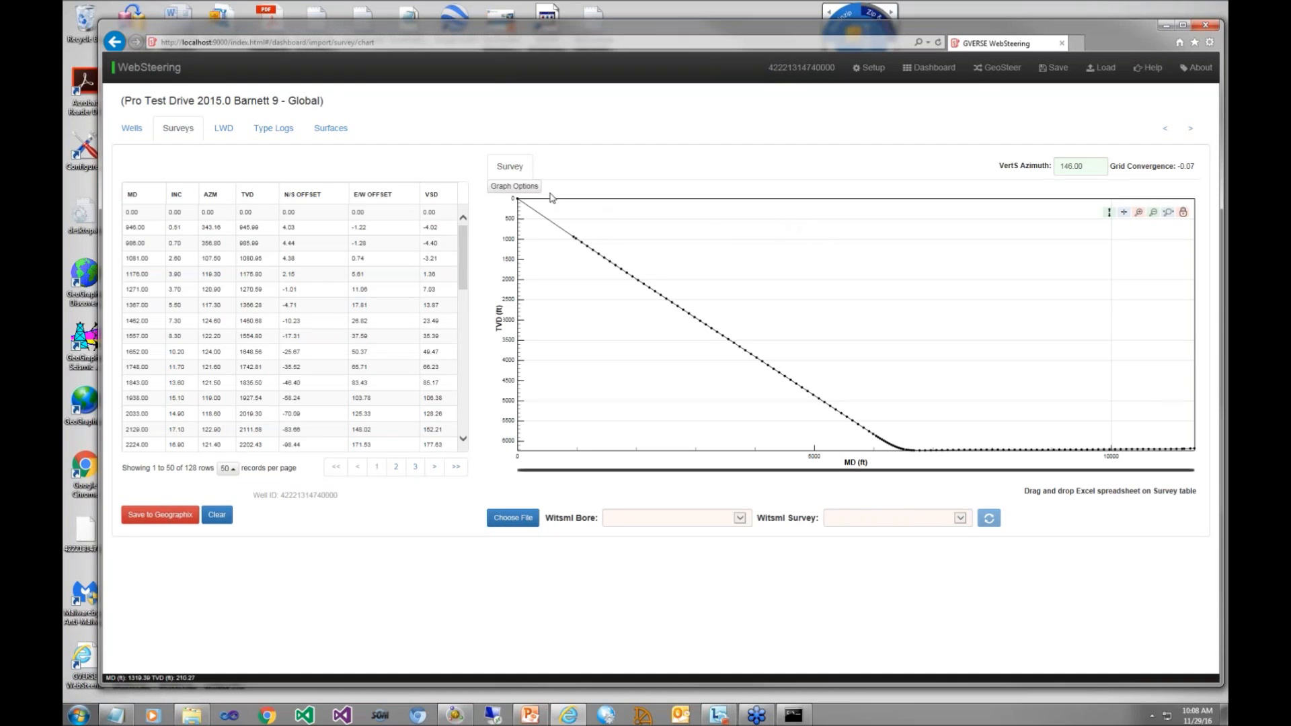
# Step: Switch the survey graph's horizontal axis from MD to VSD
pyautogui.click(530, 188)
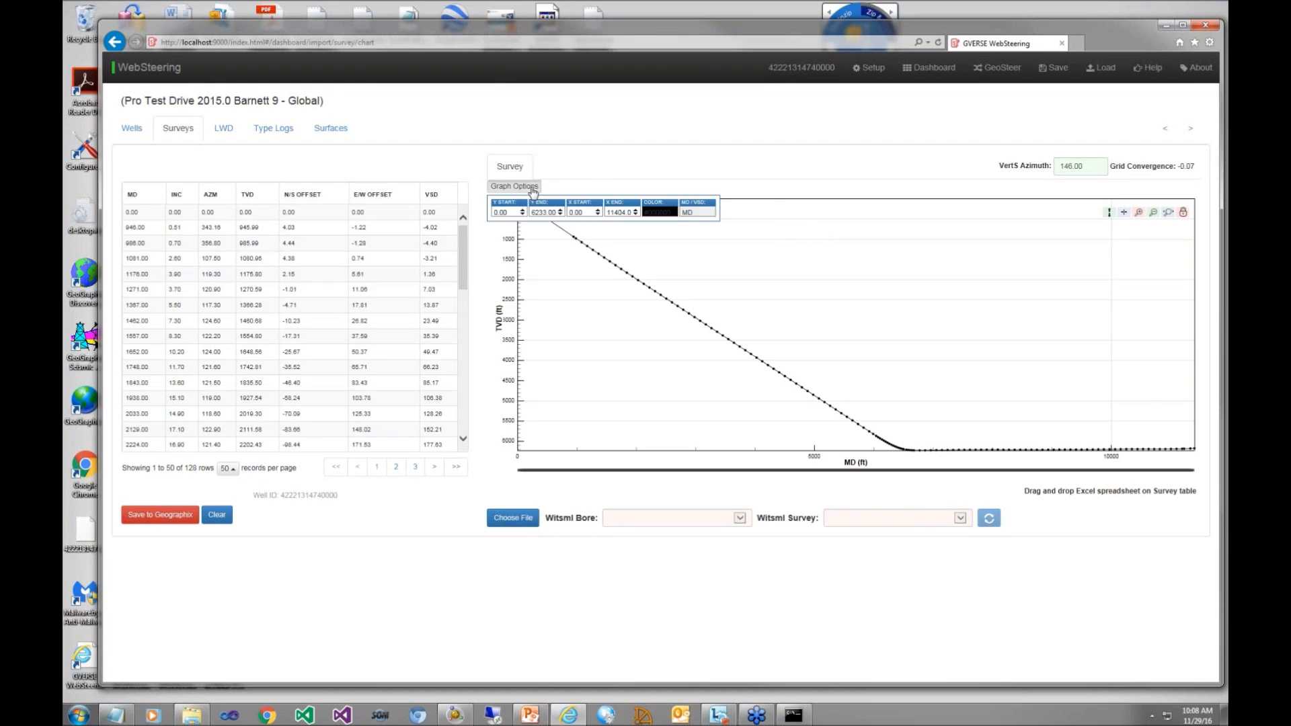
pyautogui.click(700, 213)
pyautogui.click(686, 210)
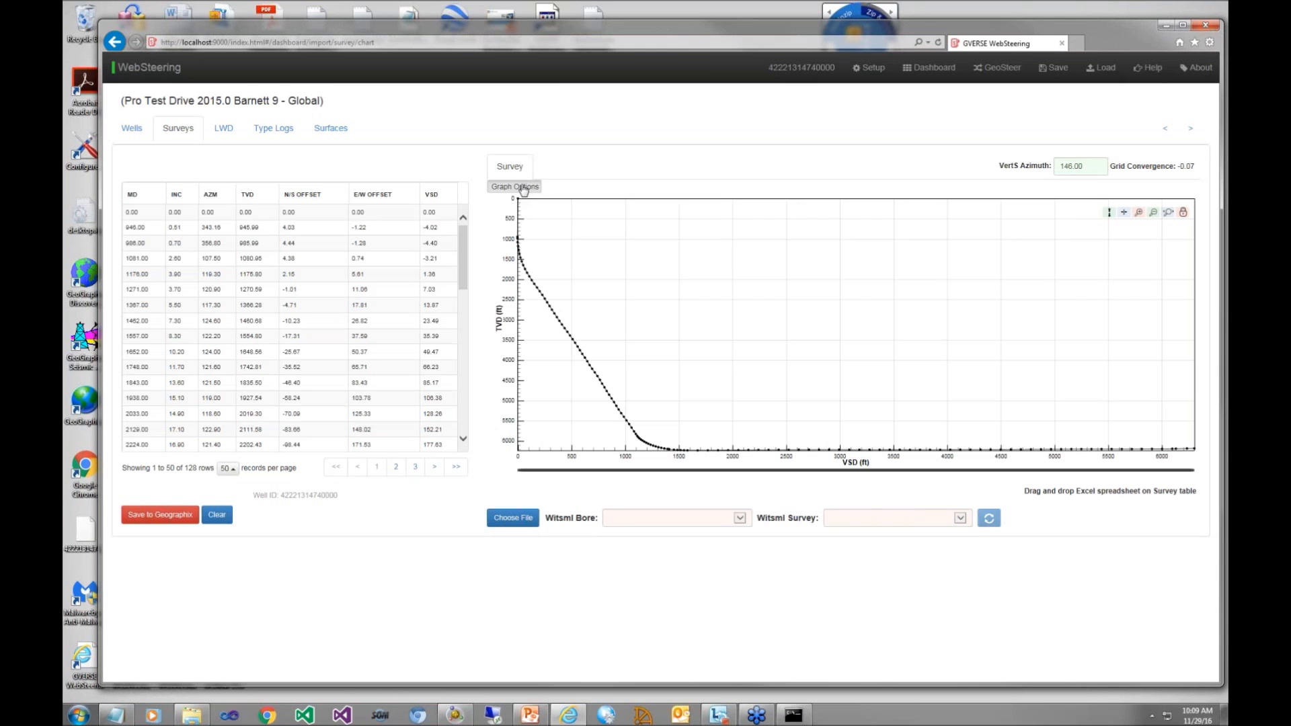
# Step: Set the survey graph's vertical range to start at 6000 and end at 6300
pyautogui.doubleClick(516, 210)
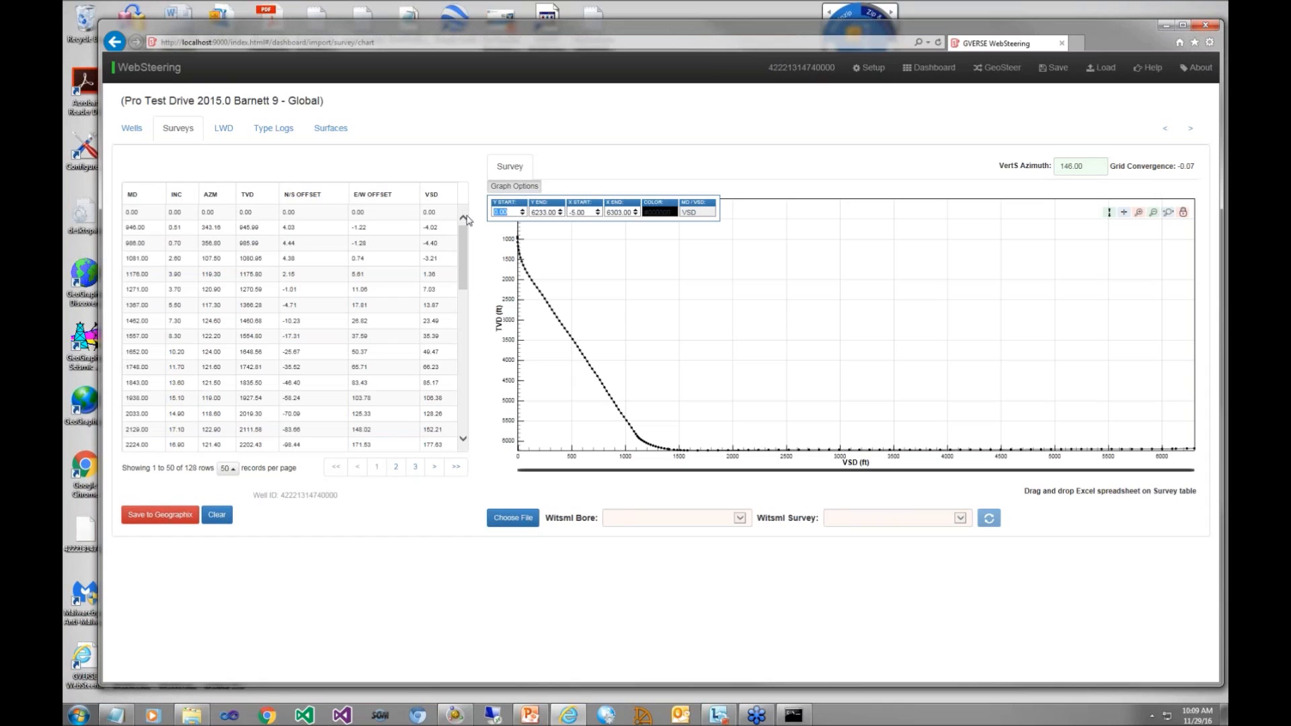
pyautogui.write('6000')
pyautogui.press('Tab')
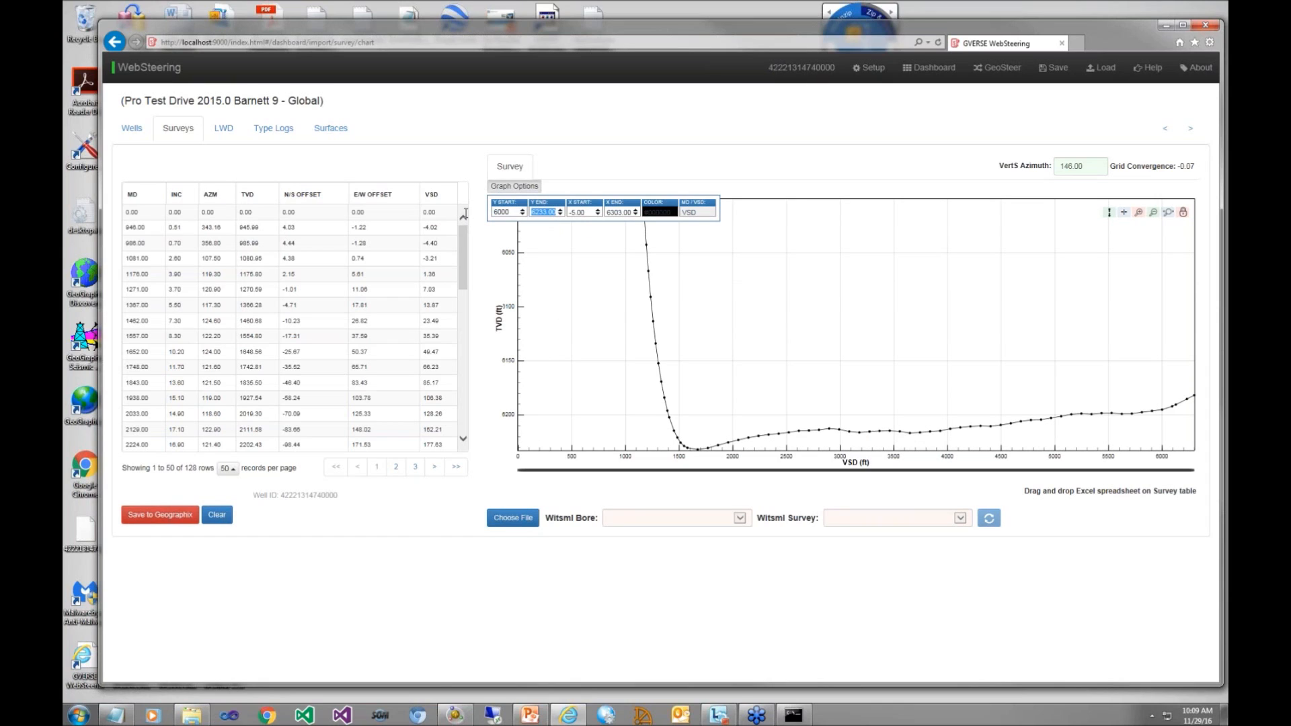
pyautogui.write('6300')
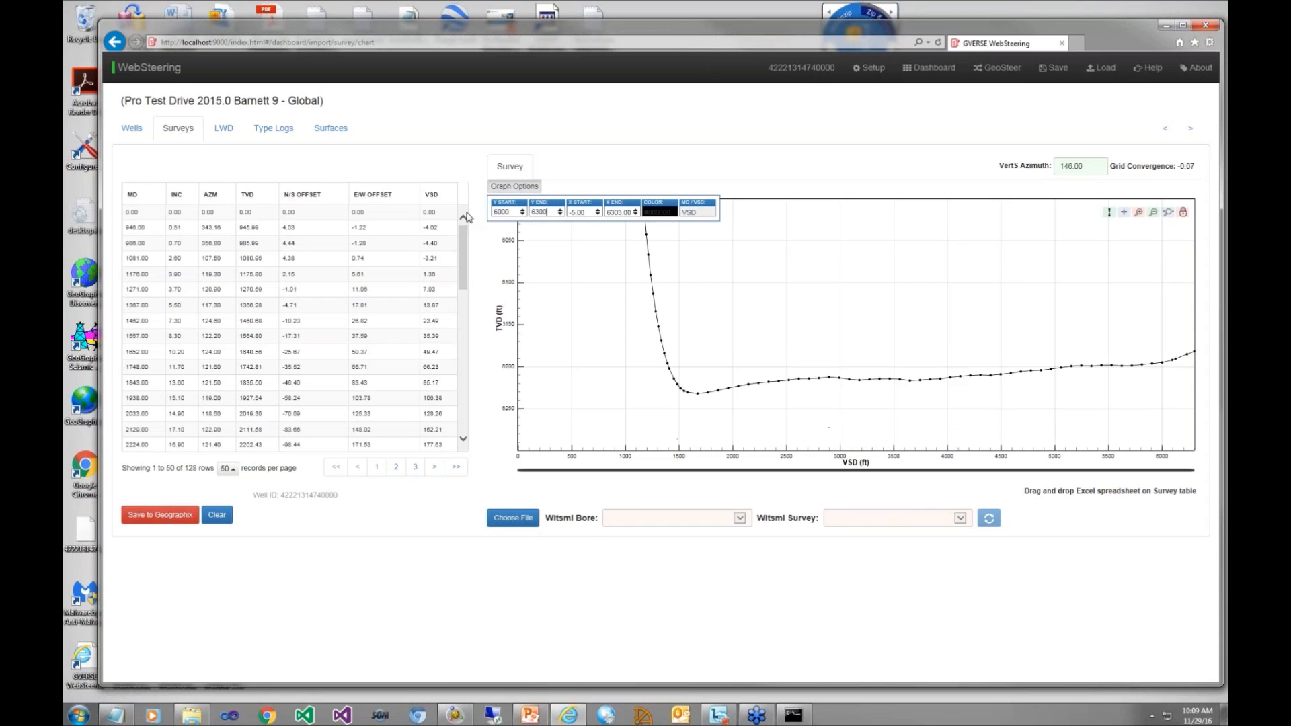
# Step: Set the survey curve's color to blue and save the survey to GeoGraphix
pyautogui.click(664, 212)
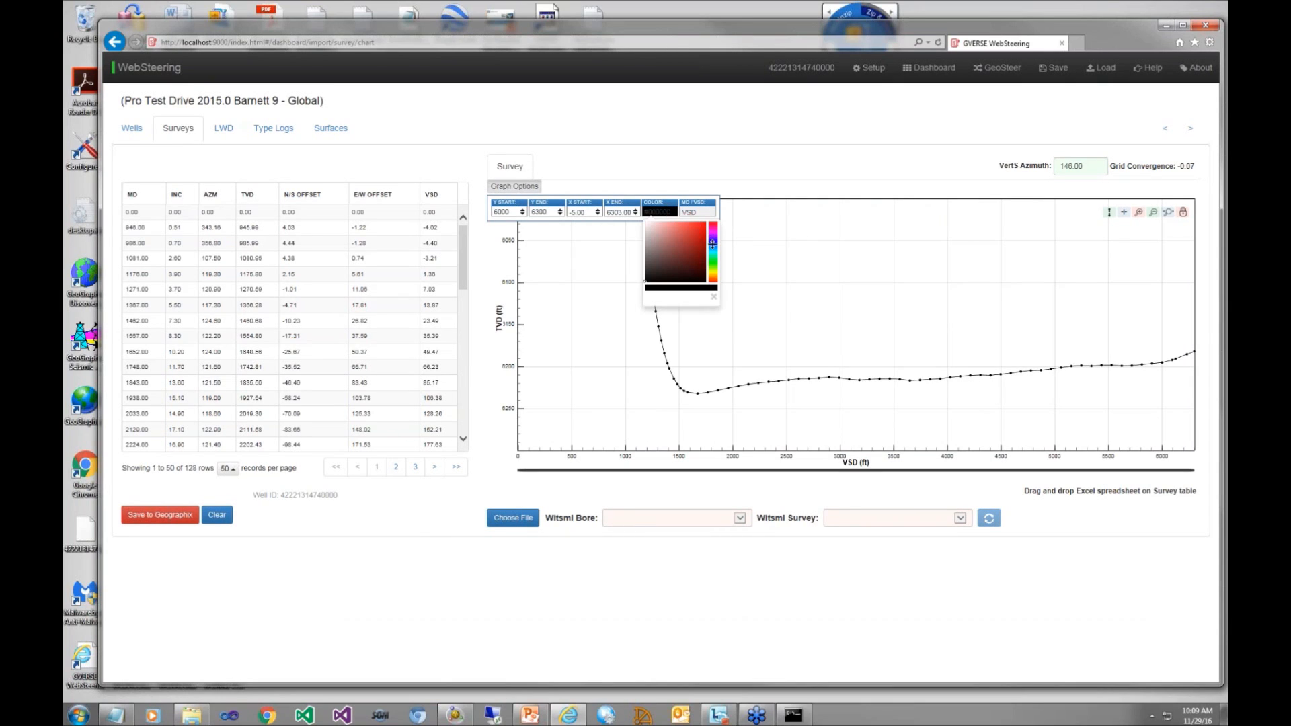
pyautogui.click(712, 244)
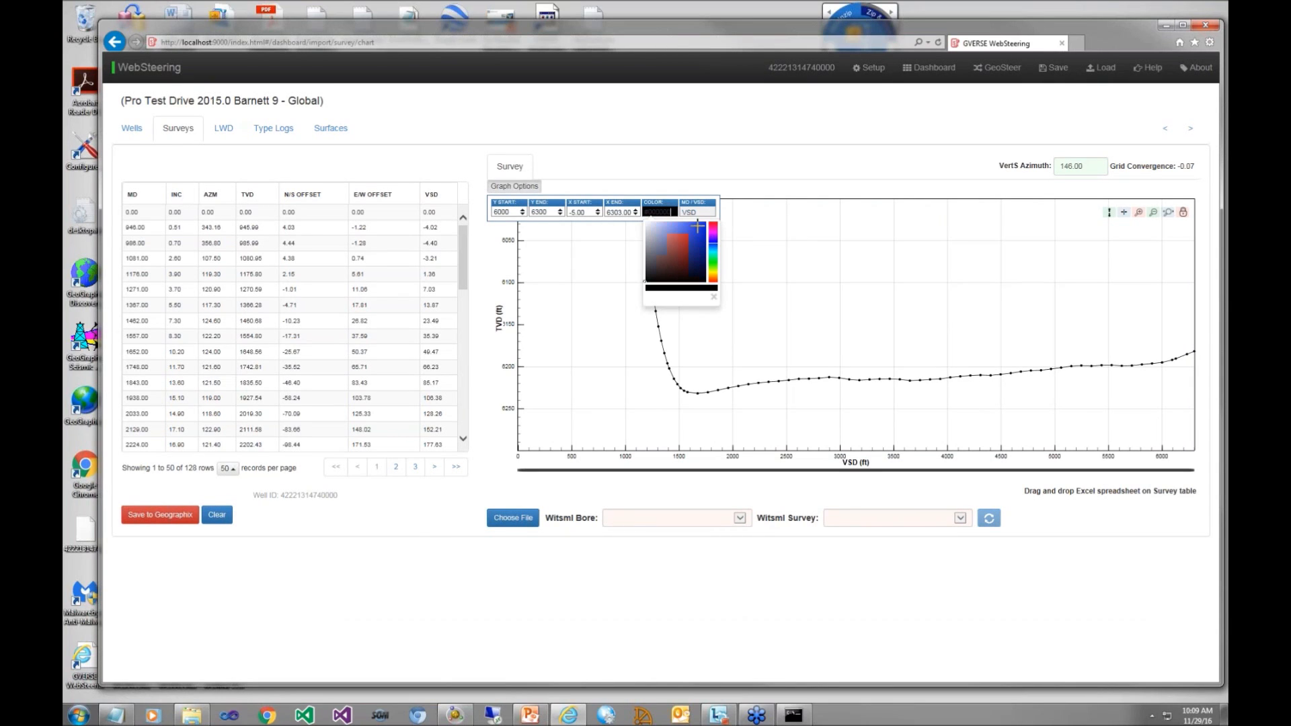
pyautogui.click(698, 226)
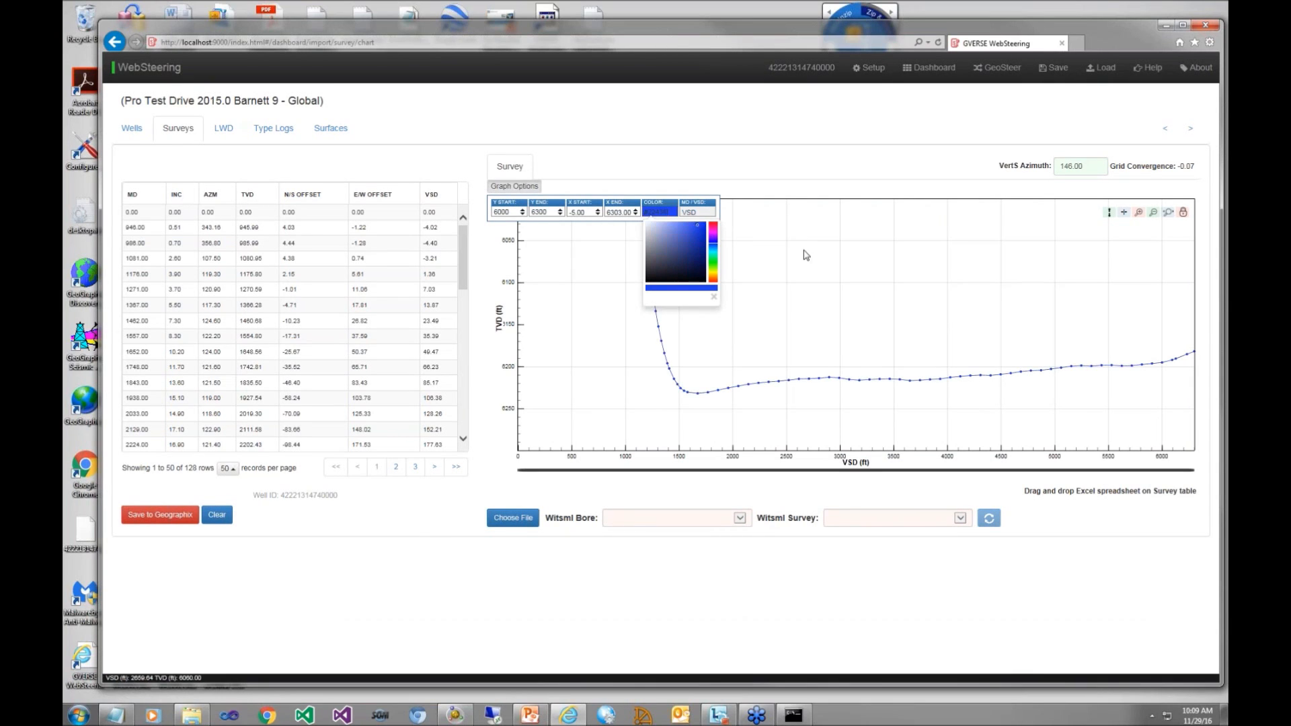
pyautogui.click(606, 180)
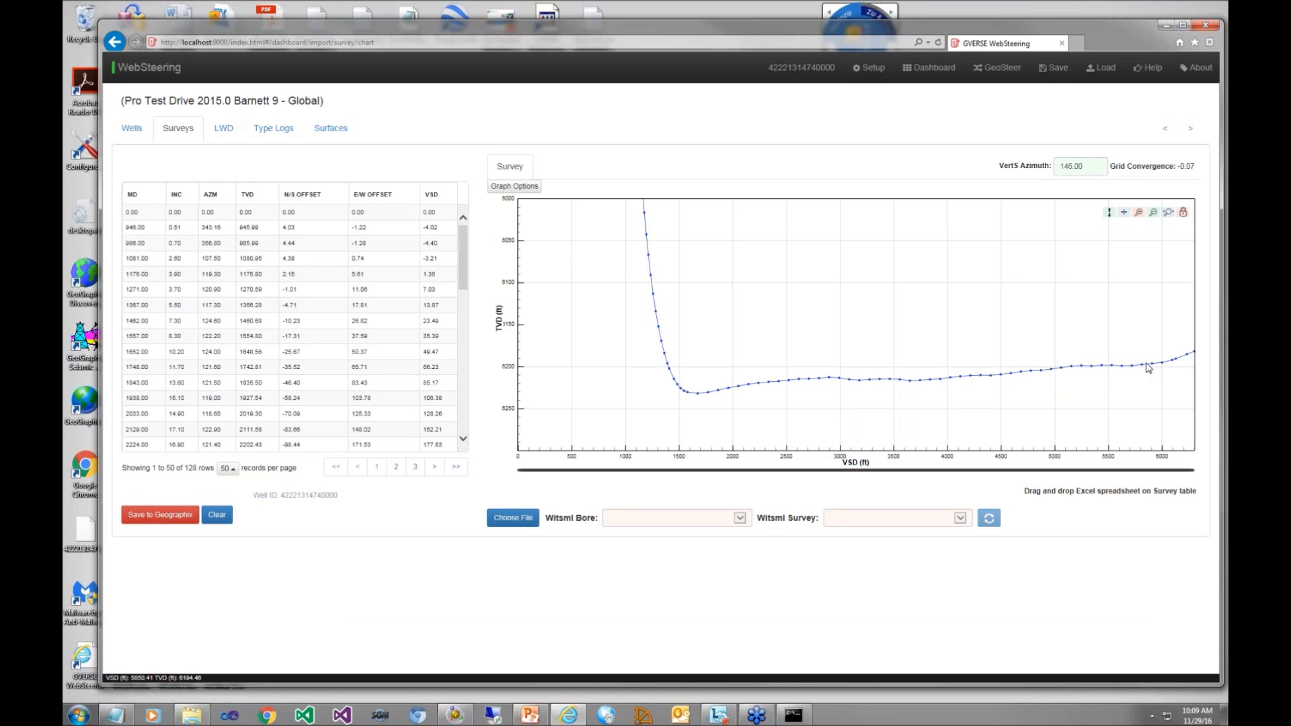
pyautogui.click(170, 519)
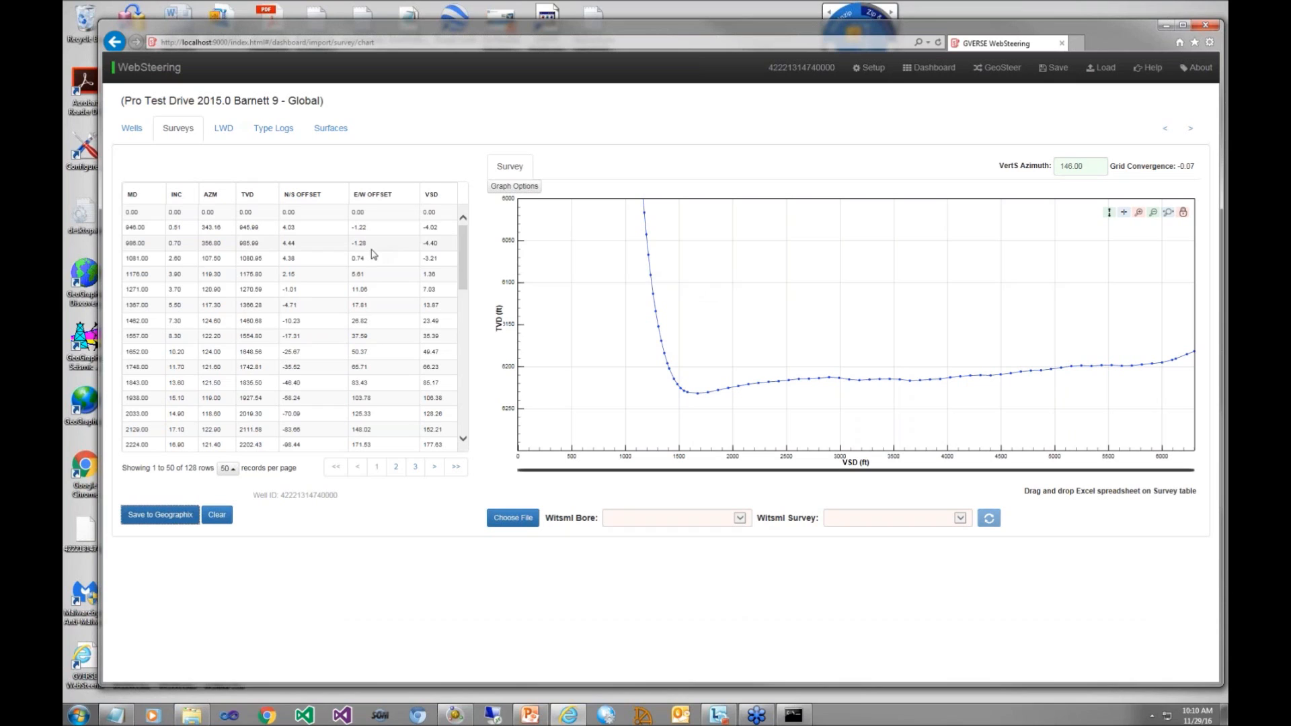
# Step: Load the well's LAS file into the LWD table with GR as primary curve and no secondary curves
pyautogui.click(224, 129)
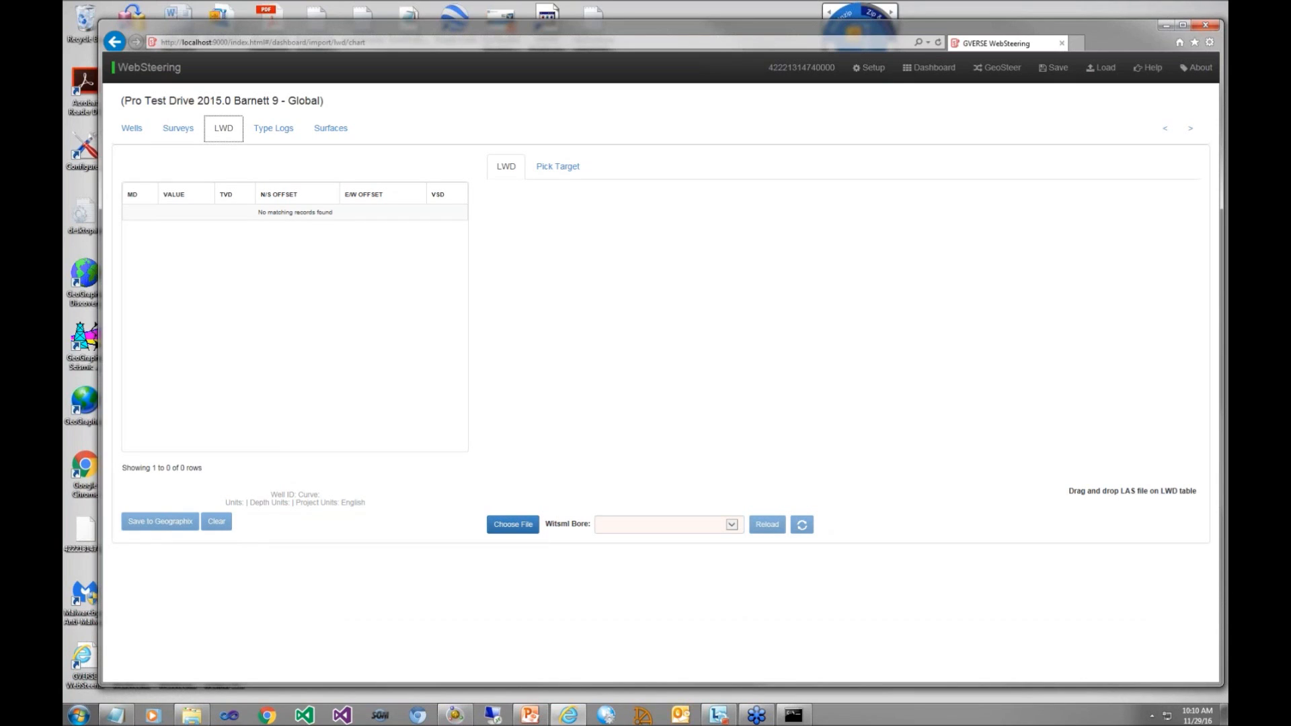
pyautogui.moveTo(1228, 363); pyautogui.dragTo(697, 374)
pyautogui.click(612, 149)
pyautogui.click(601, 168)
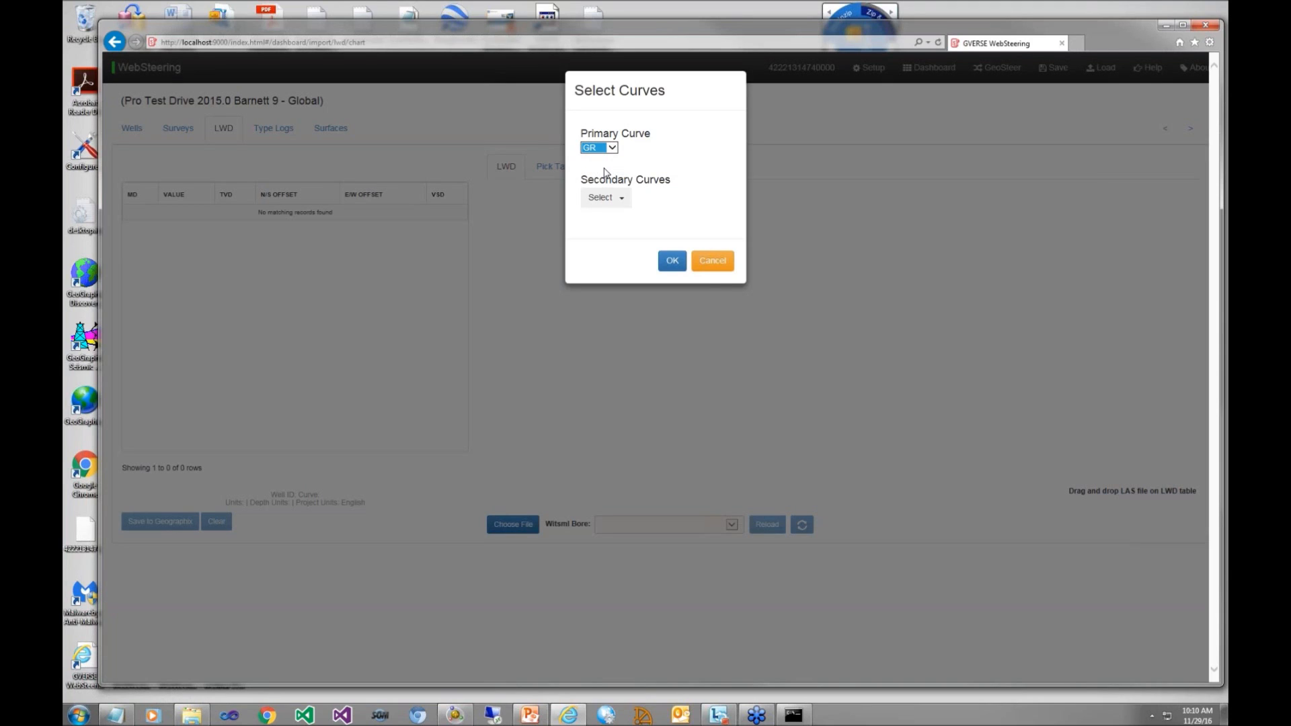
pyautogui.click(623, 199)
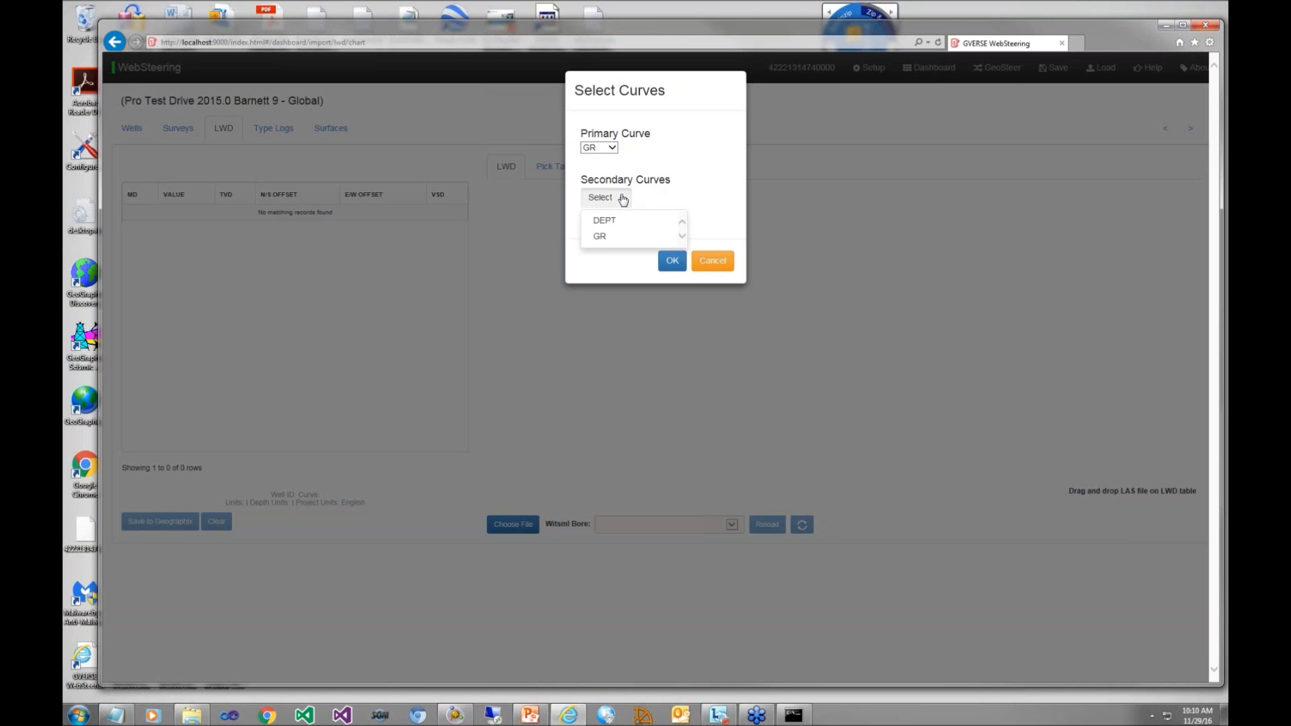
pyautogui.click(632, 196)
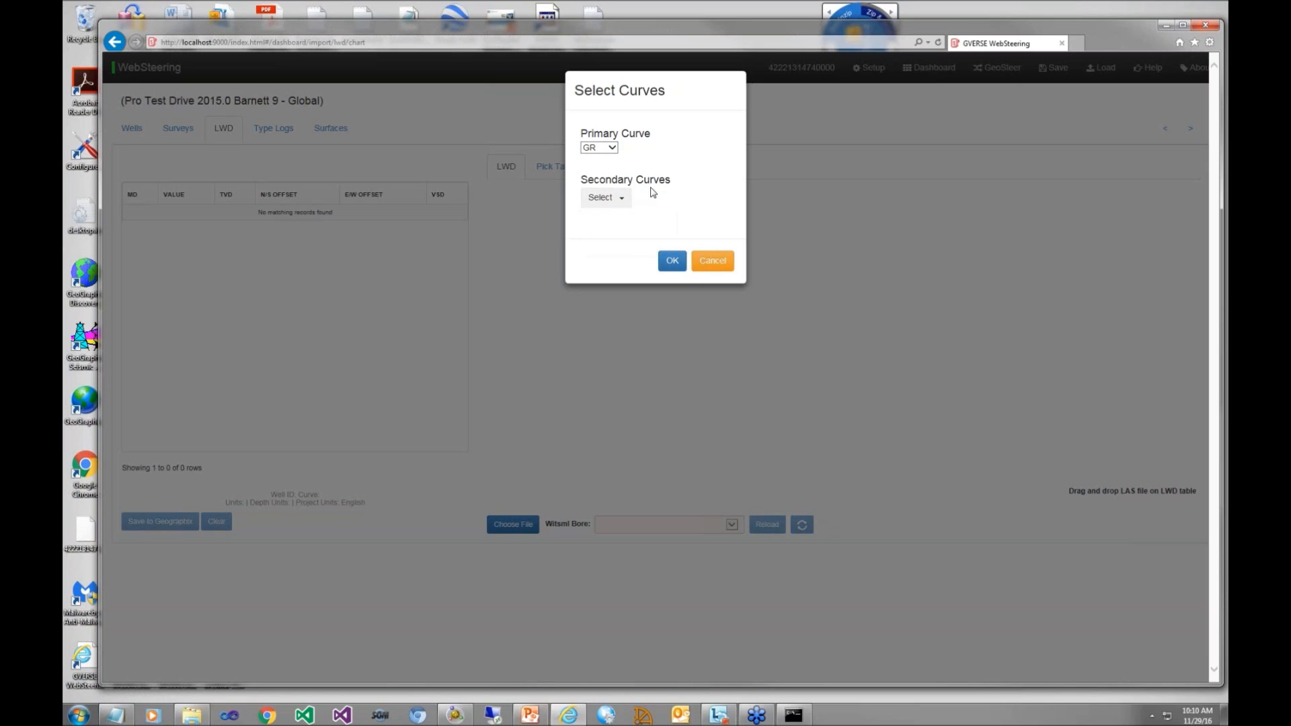
pyautogui.click(672, 263)
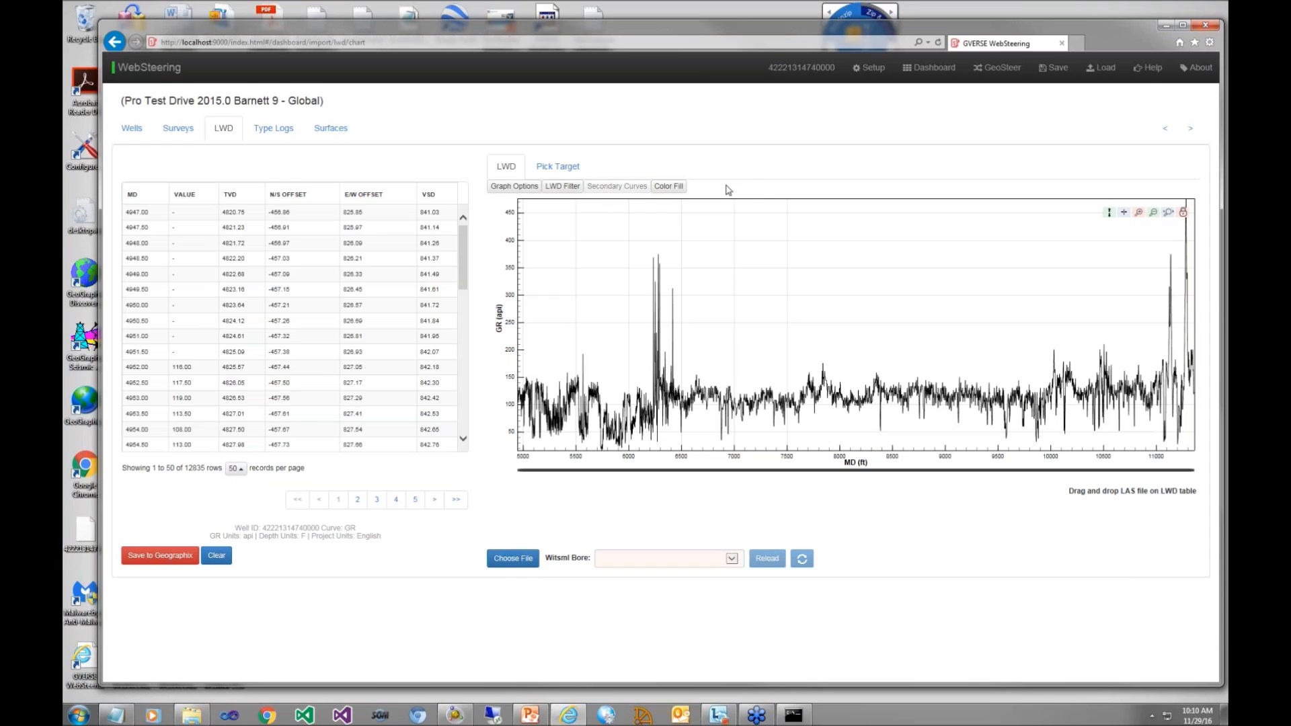
# Step: Enable a yellow color fill between the GR curve and a constant of 0, and save the LWD data to GeoGraphix
pyautogui.click(681, 191)
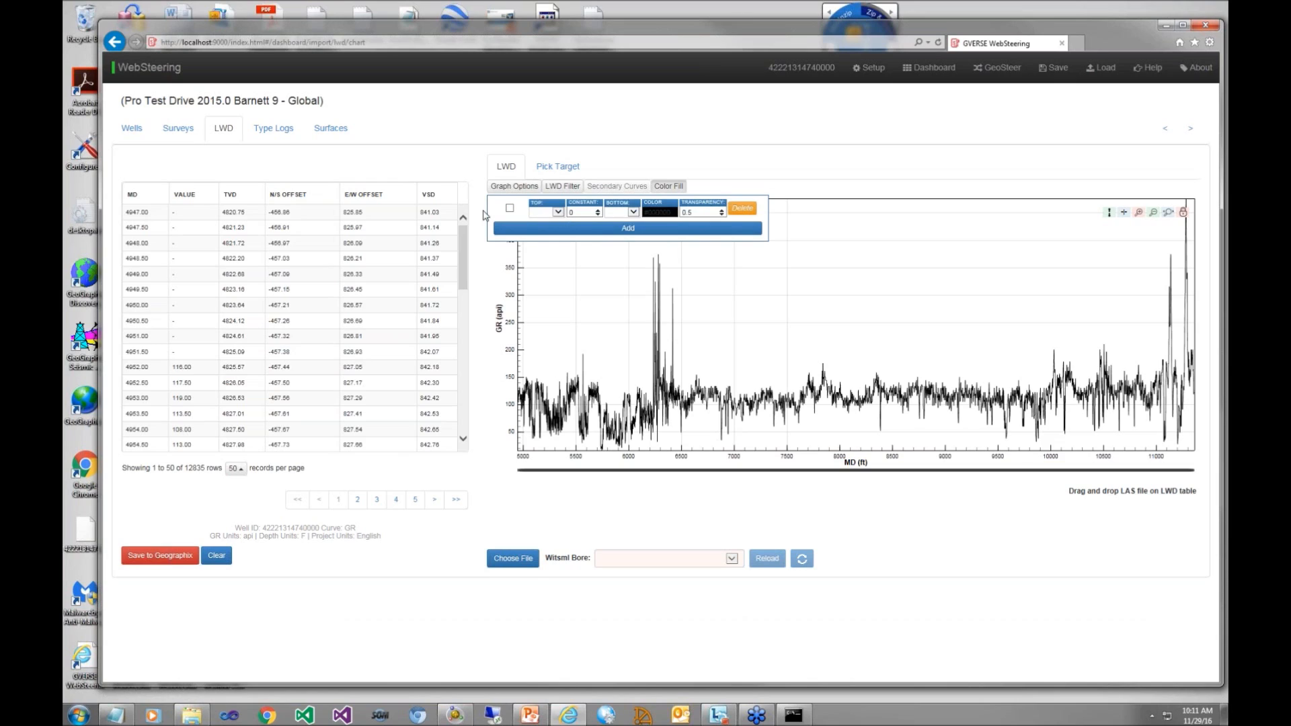
pyautogui.click(557, 212)
pyautogui.click(548, 224)
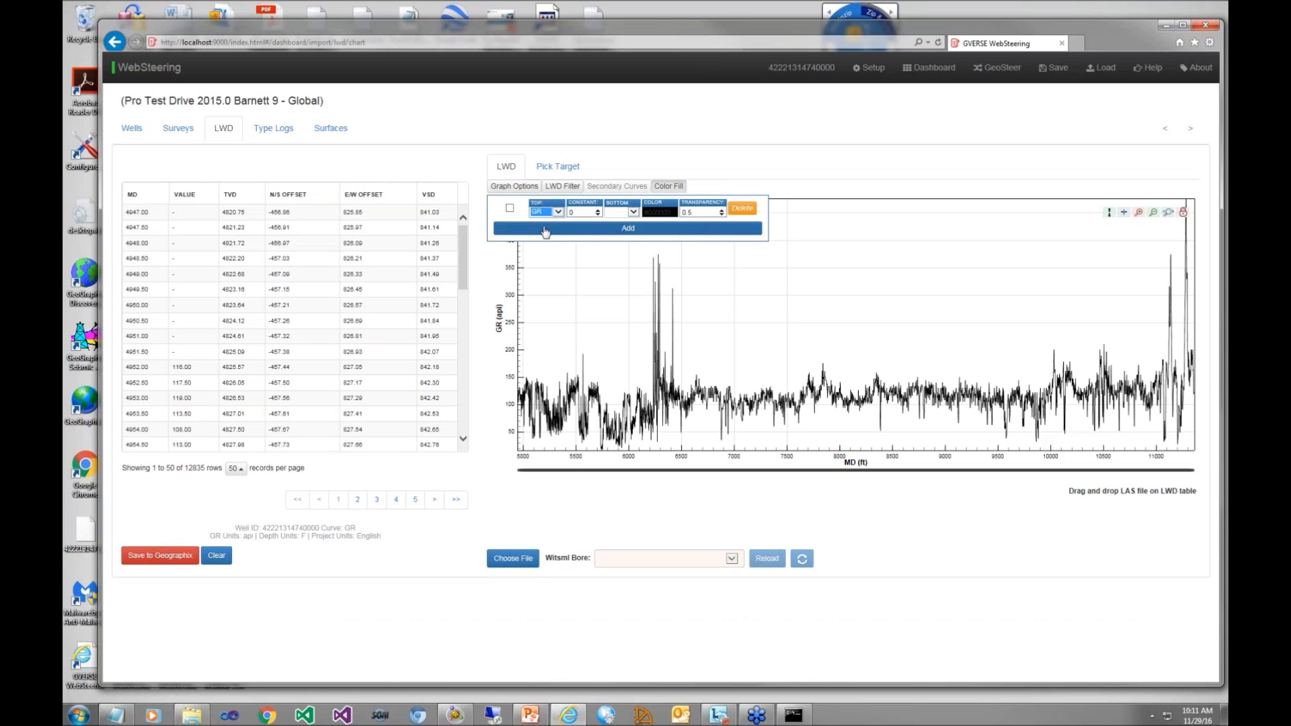
pyautogui.click(634, 212)
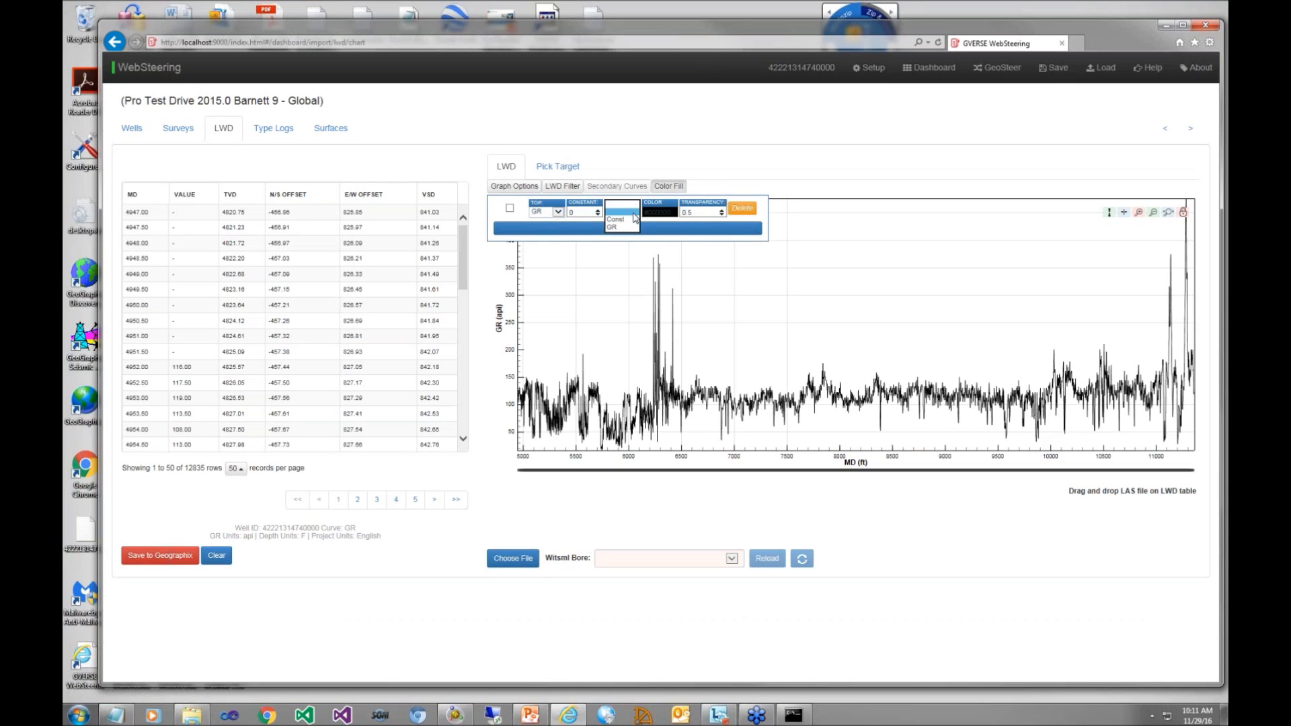
pyautogui.click(626, 219)
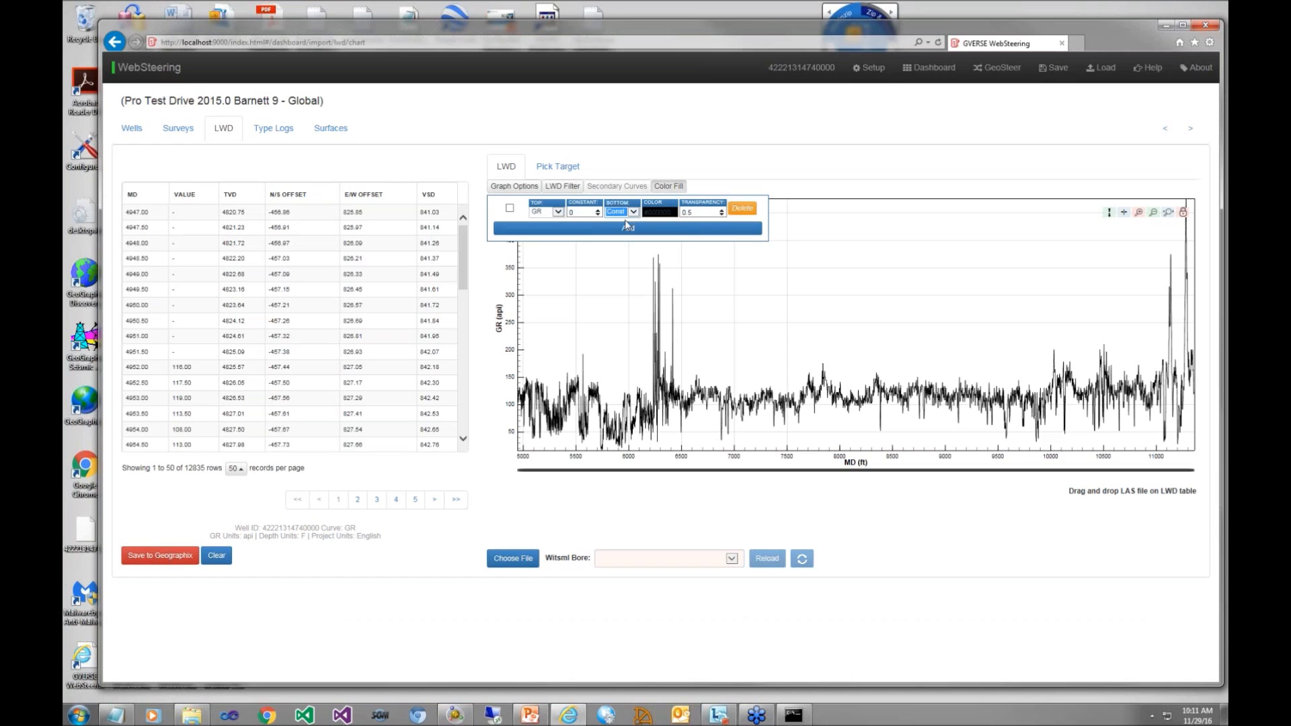
pyautogui.click(674, 212)
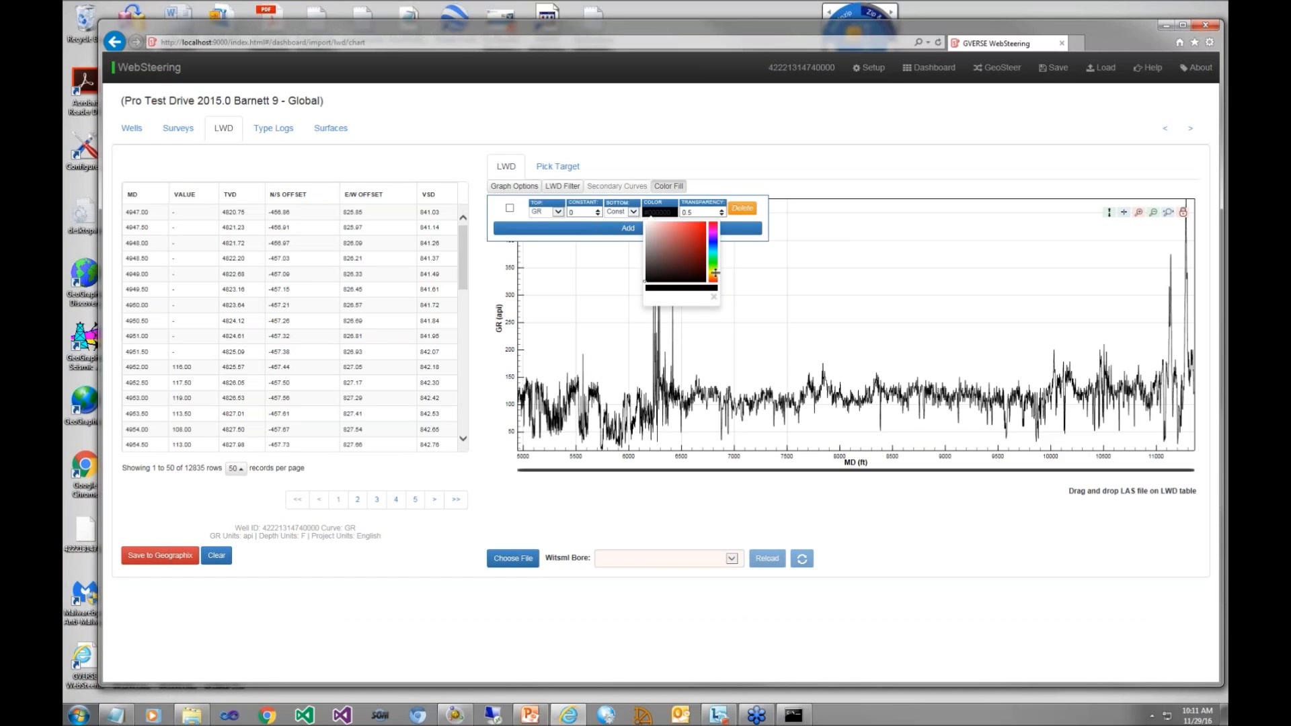
pyautogui.click(713, 275)
pyautogui.click(692, 222)
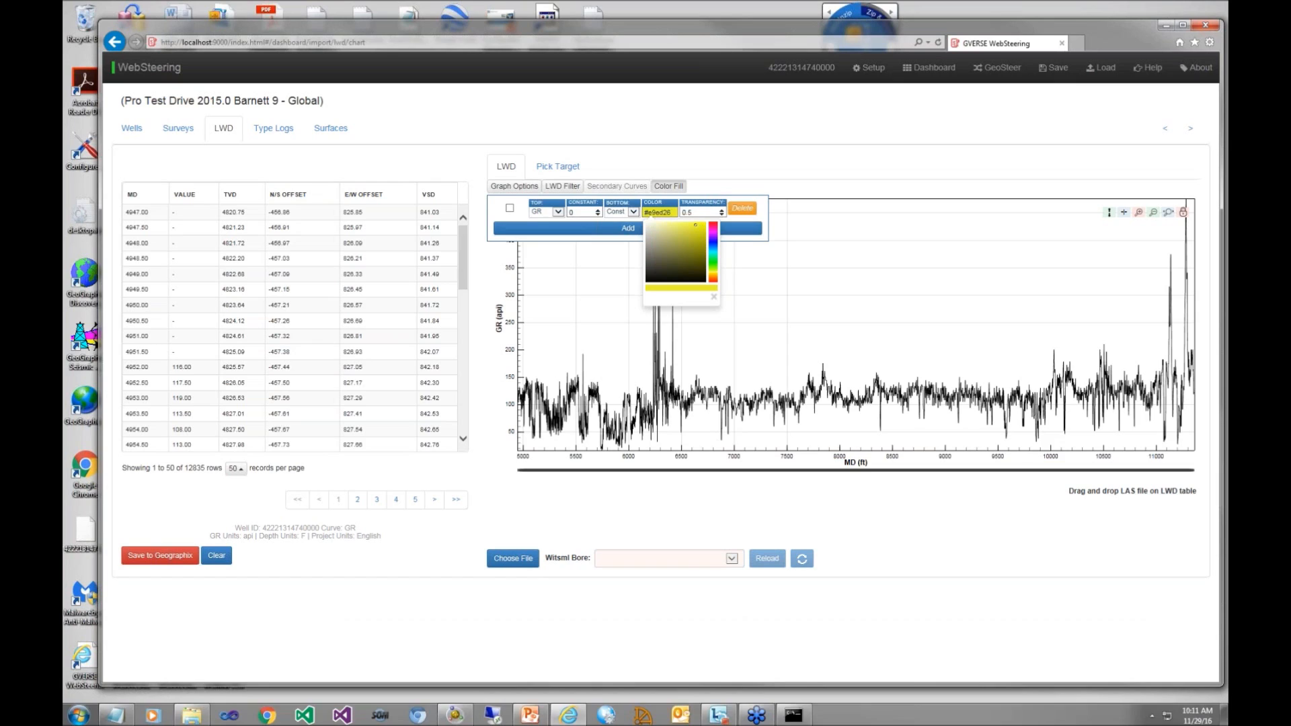
pyautogui.click(509, 209)
pyautogui.click(510, 209)
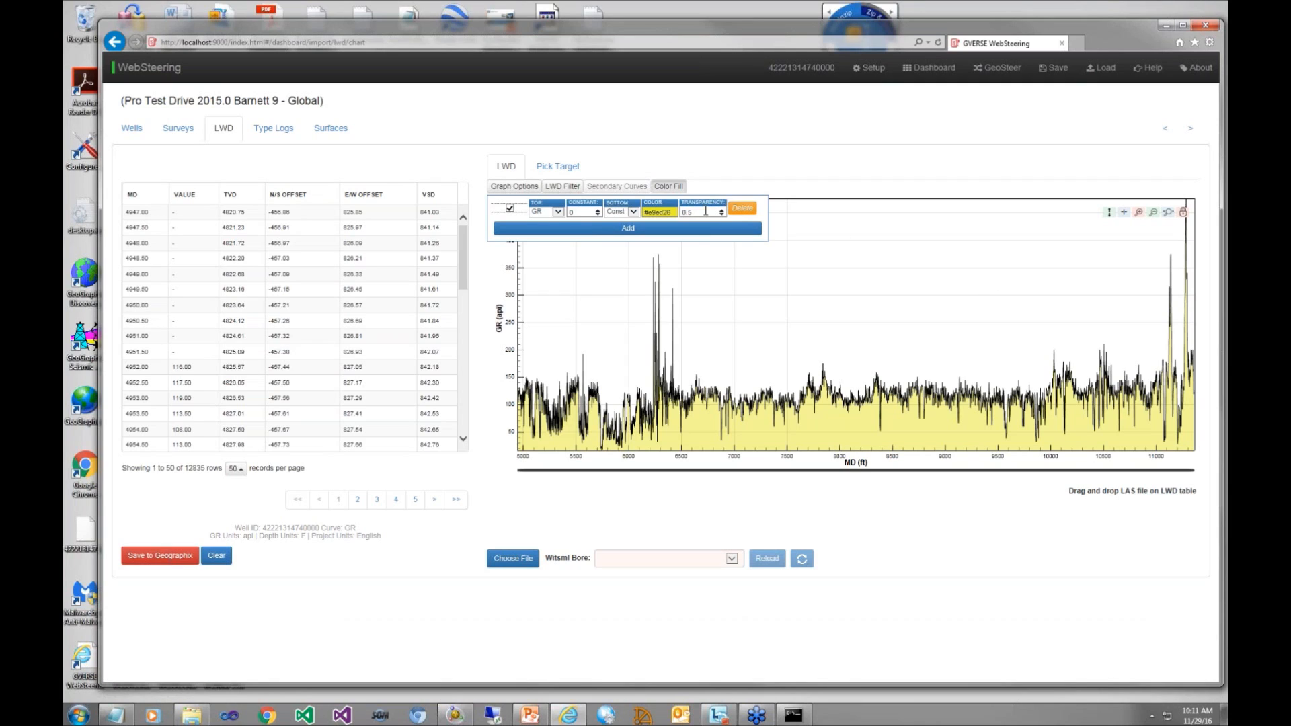
pyautogui.click(723, 175)
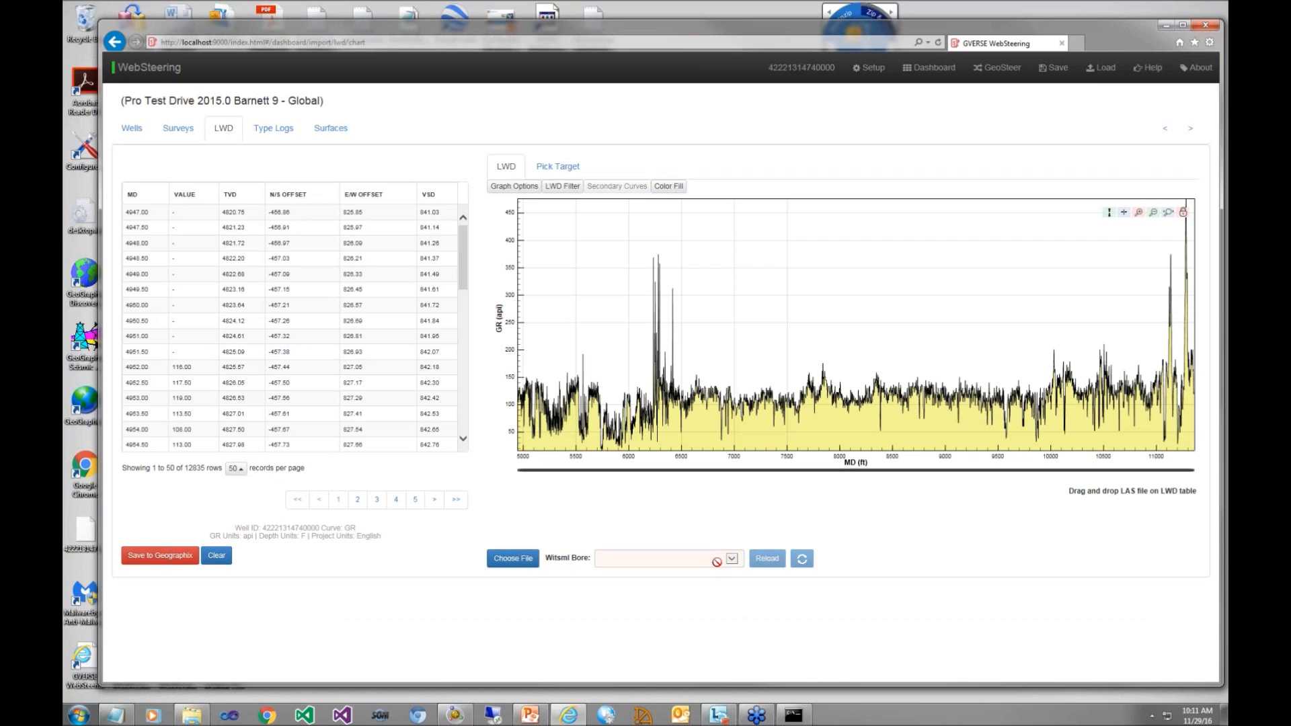
pyautogui.click(175, 562)
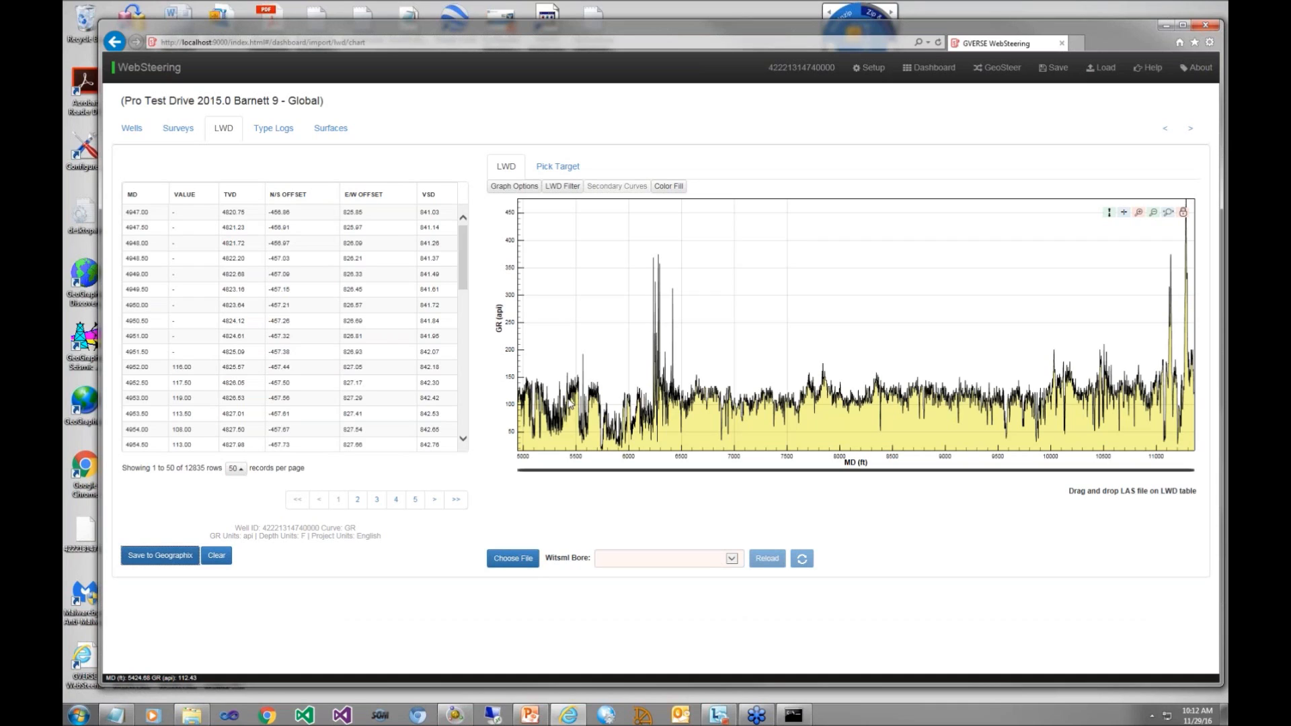
# Step: In the LWD target picking view, move the Ls formation top up to about 5587 ft TVD
pyautogui.click(553, 172)
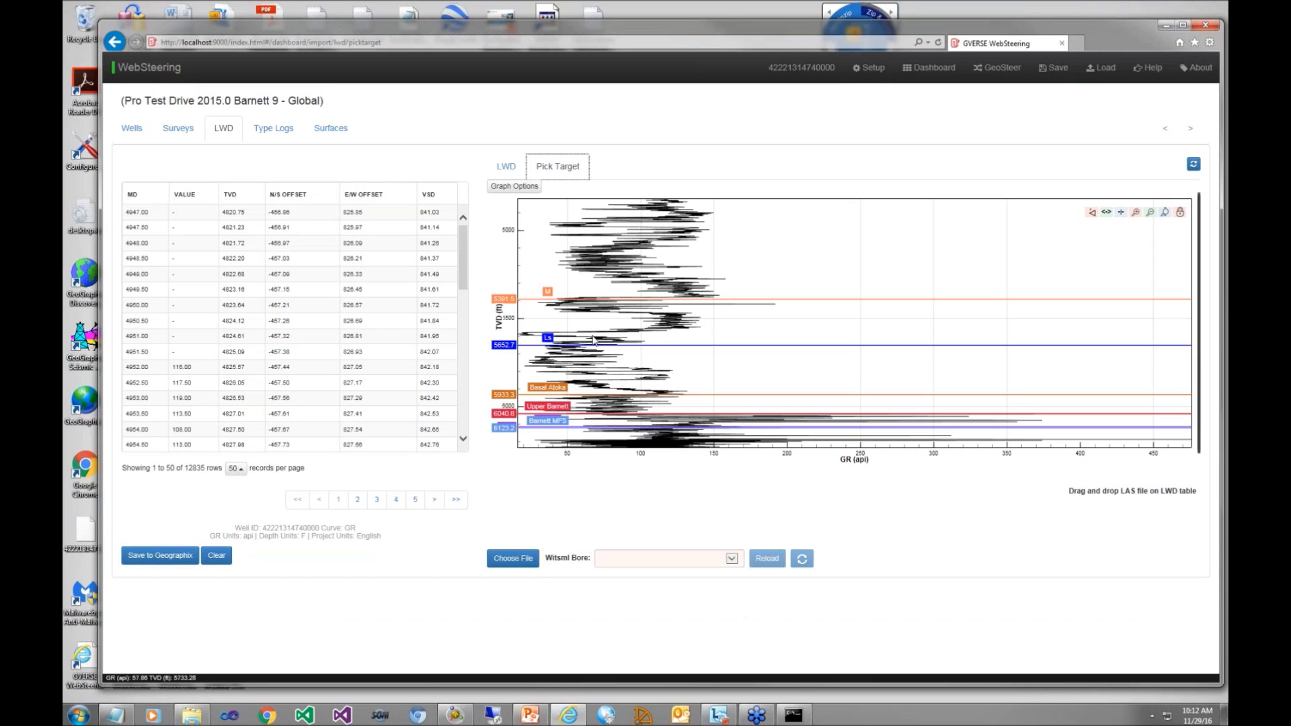
pyautogui.moveTo(594, 345); pyautogui.dragTo(592, 333)
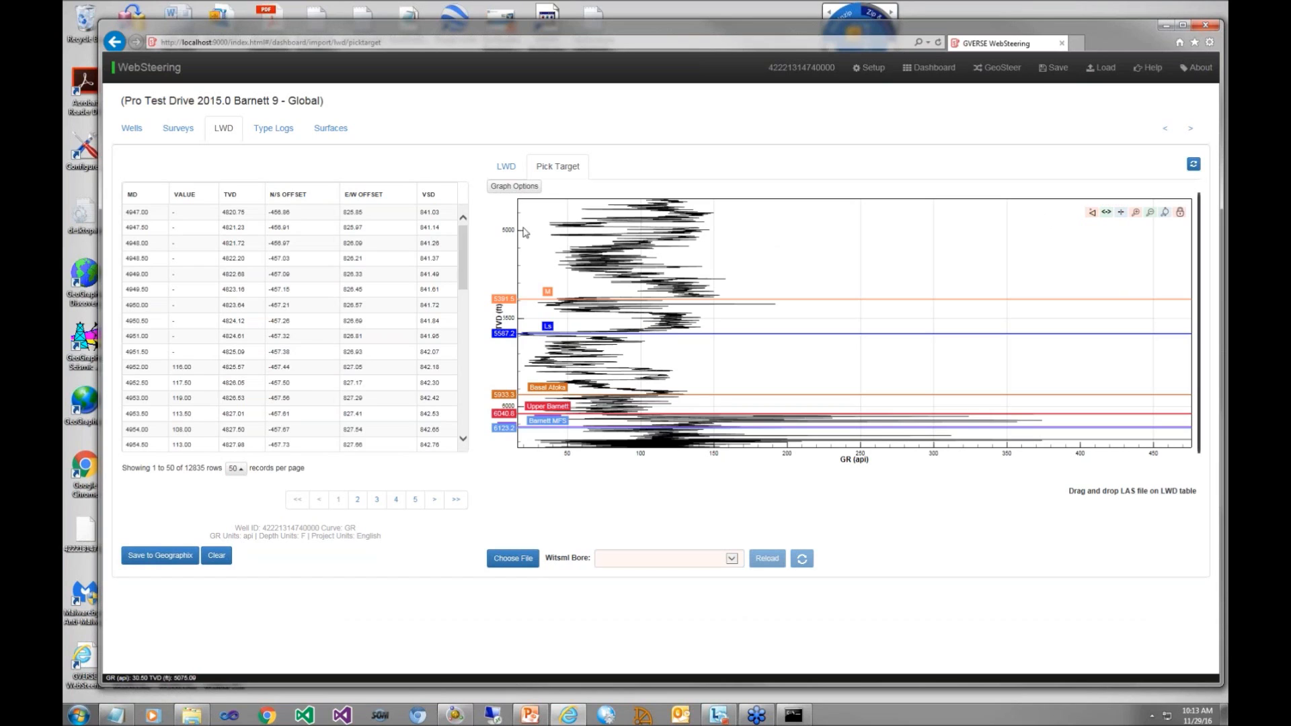
pyautogui.click(273, 128)
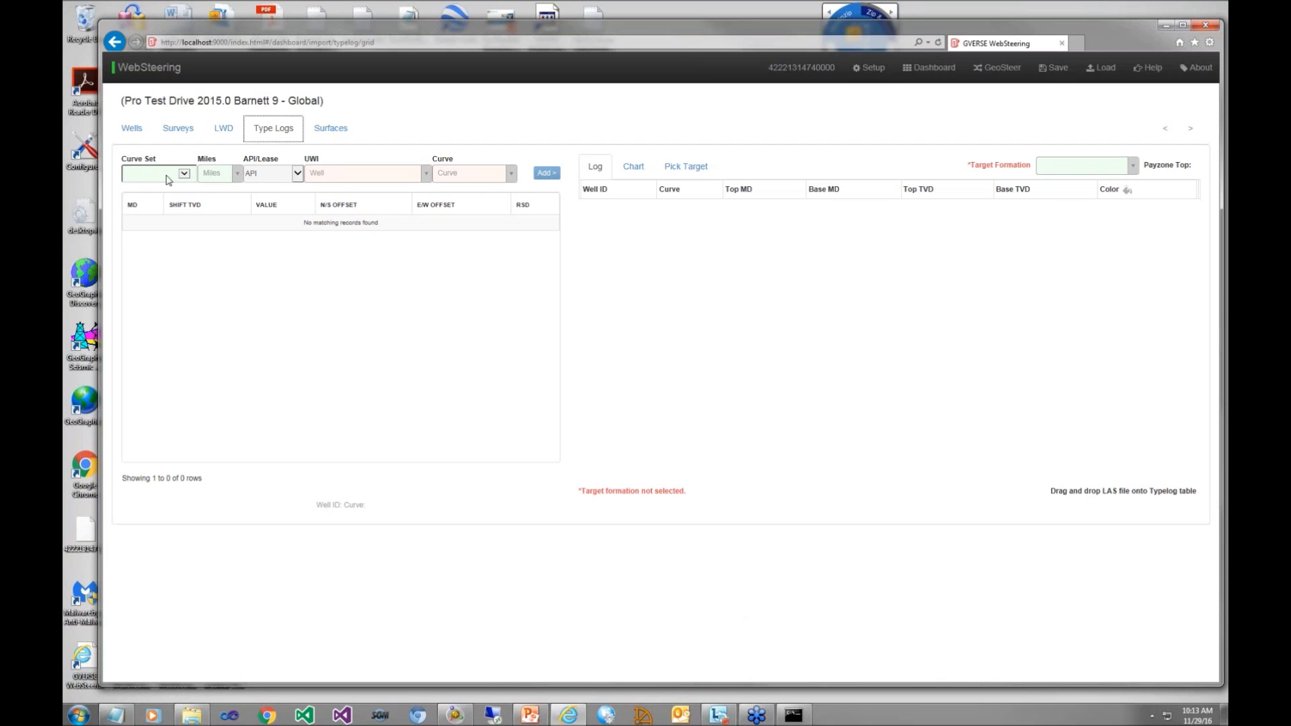
pyautogui.click(239, 177)
pyautogui.click(217, 266)
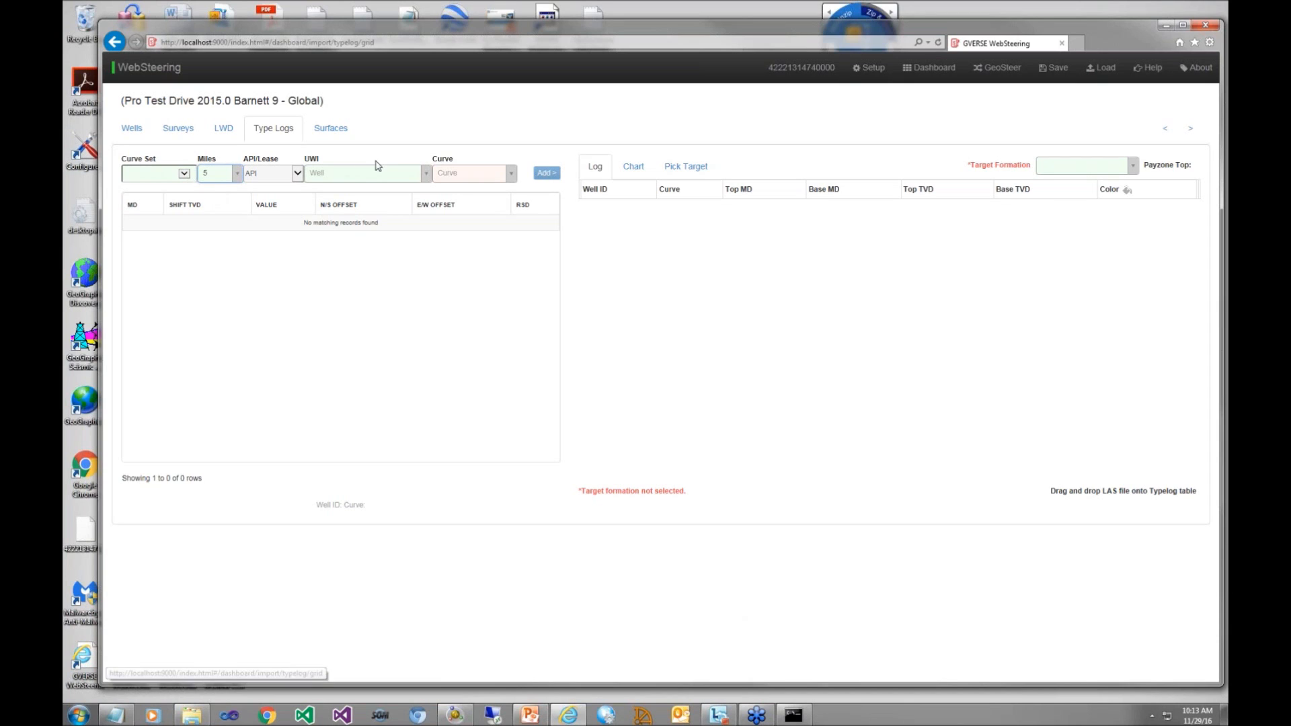
pyautogui.click(427, 175)
pyautogui.moveTo(424, 226); pyautogui.dragTo(424, 263)
pyautogui.click(379, 272)
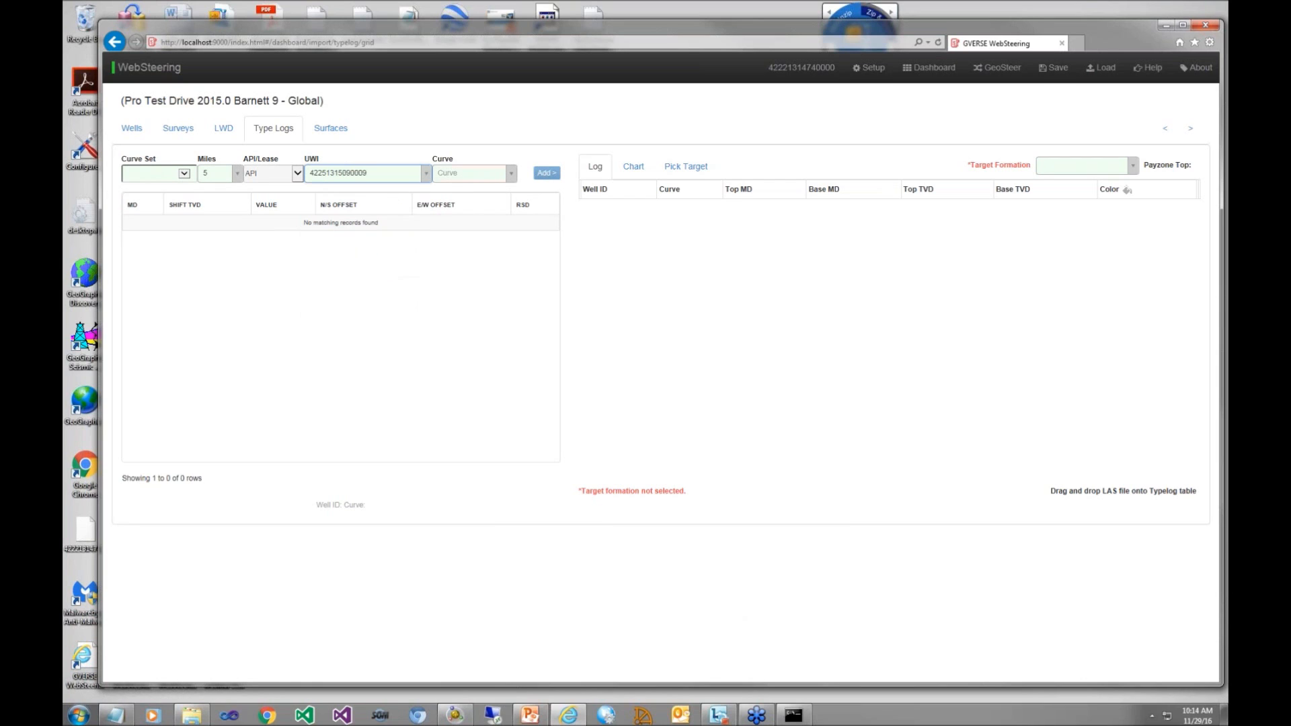
pyautogui.click(513, 173)
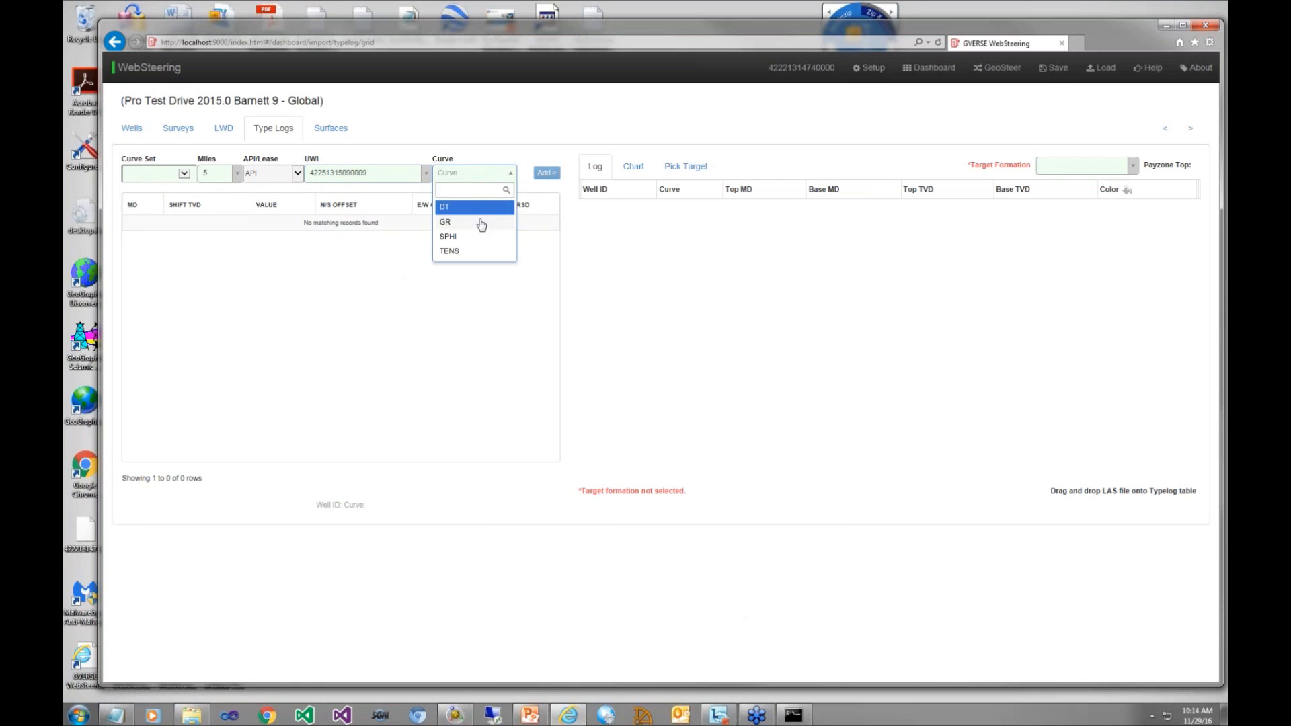
pyautogui.click(482, 223)
pyautogui.click(546, 174)
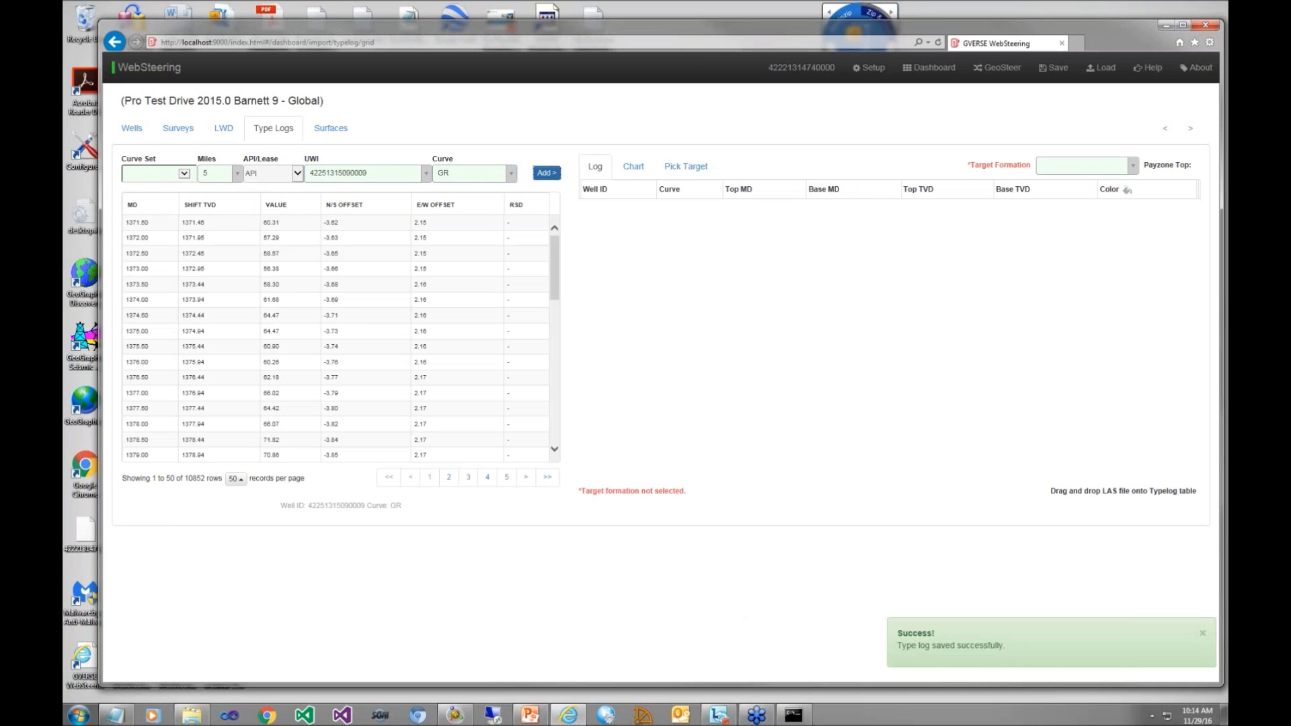
# Step: Set the type log's target formation to Upper Barnett and select the added GR log as the active one
pyautogui.click(1133, 167)
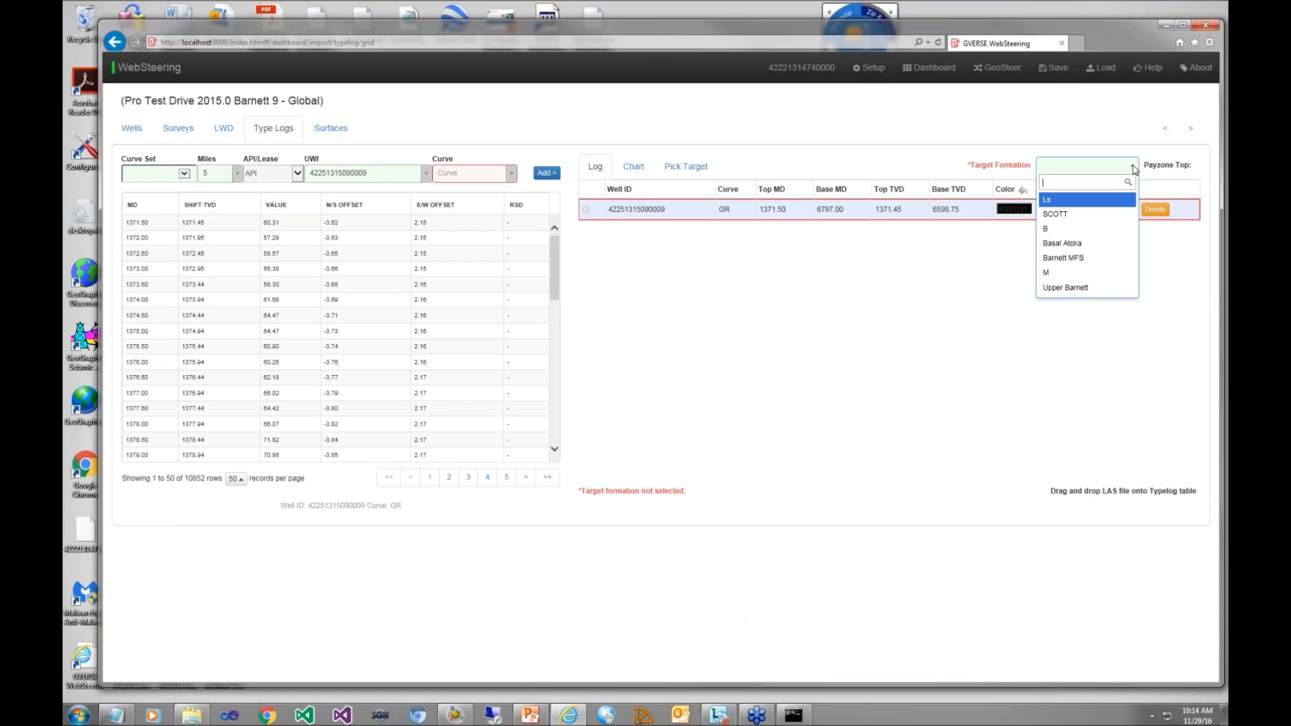
pyautogui.click(1071, 288)
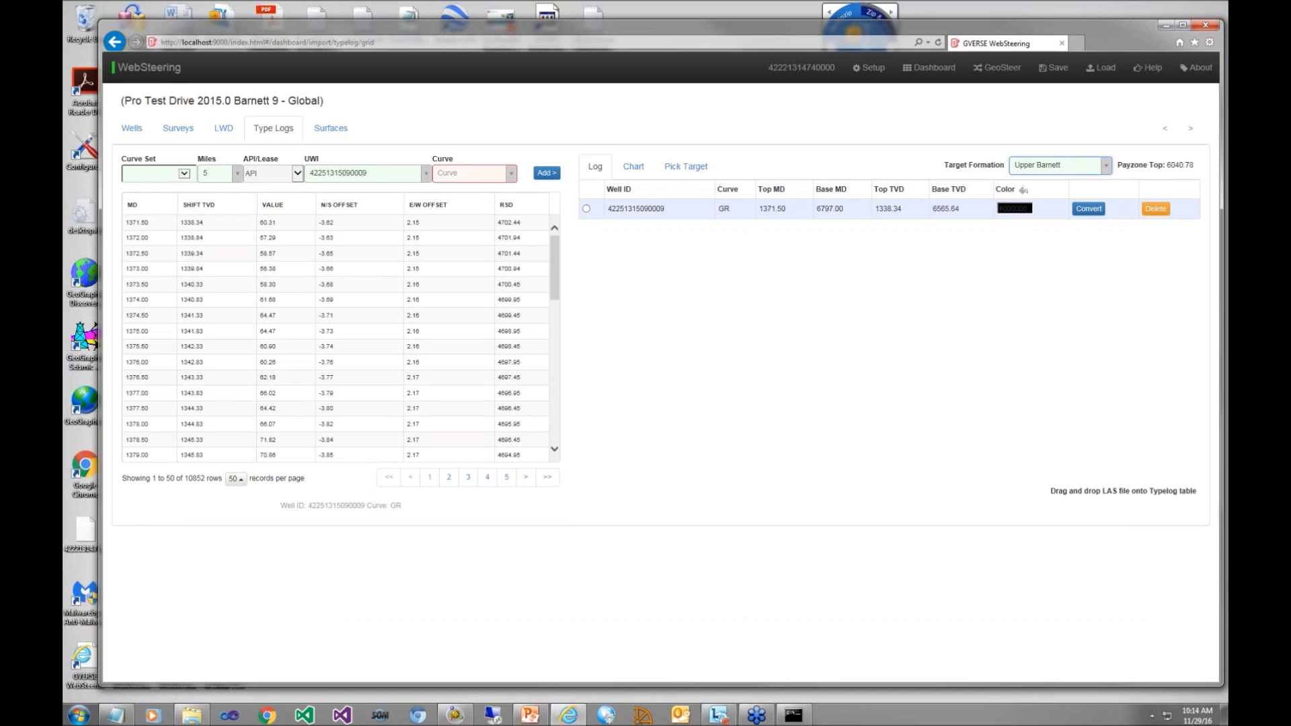
pyautogui.click(587, 208)
# Step: Add the Upper Barnett subsea grid to the surfaces and set its line color to red
pyautogui.click(330, 131)
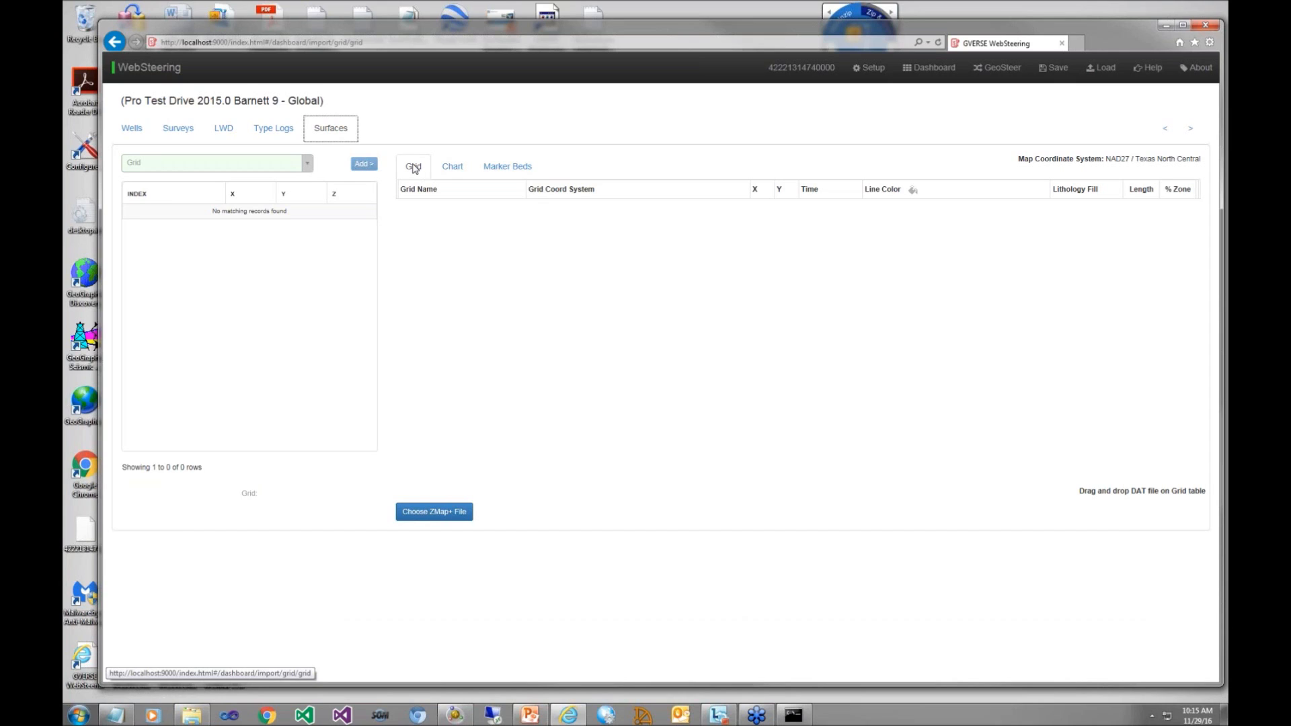
pyautogui.click(307, 165)
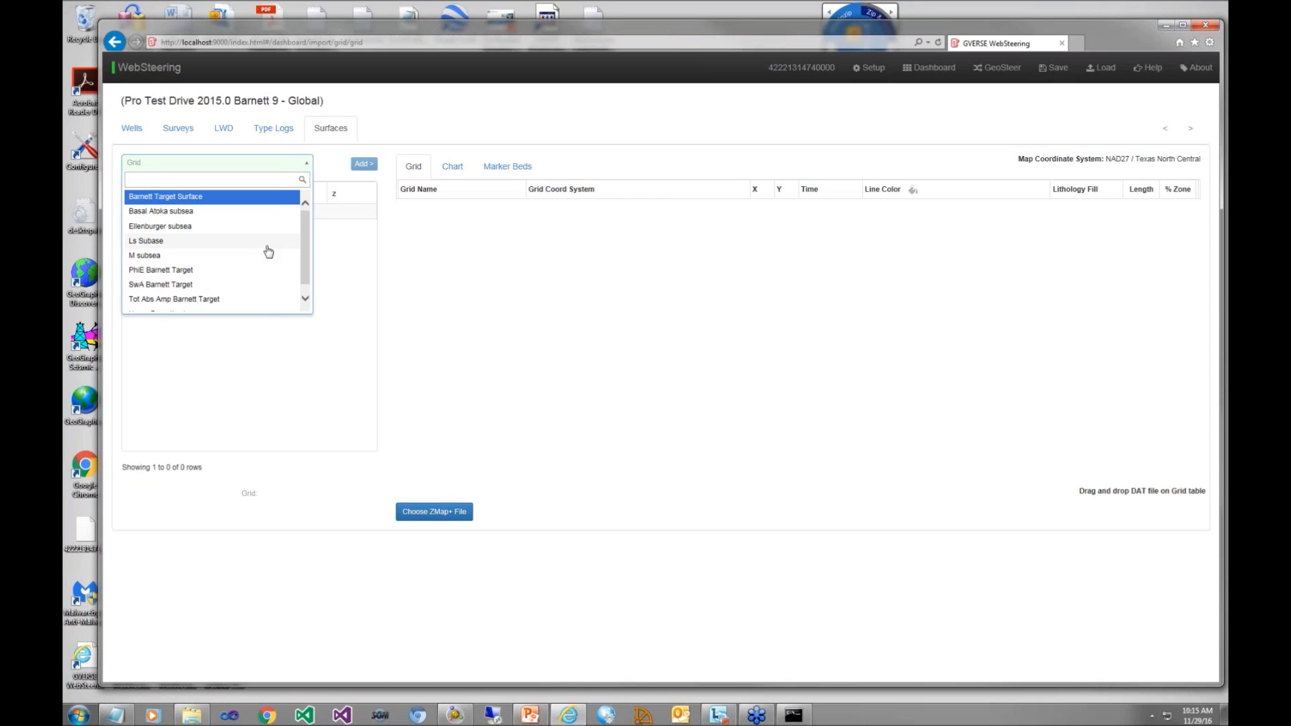
pyautogui.moveTo(305, 272); pyautogui.dragTo(305, 276)
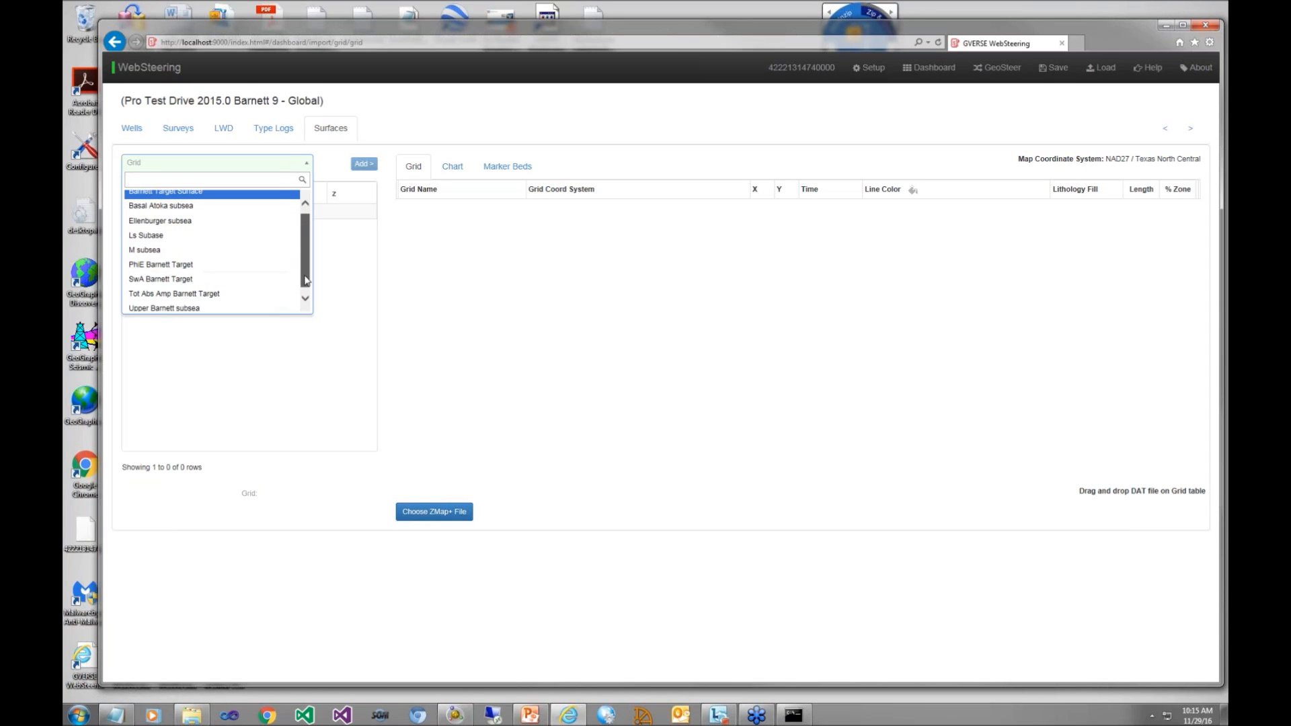
pyautogui.click(230, 307)
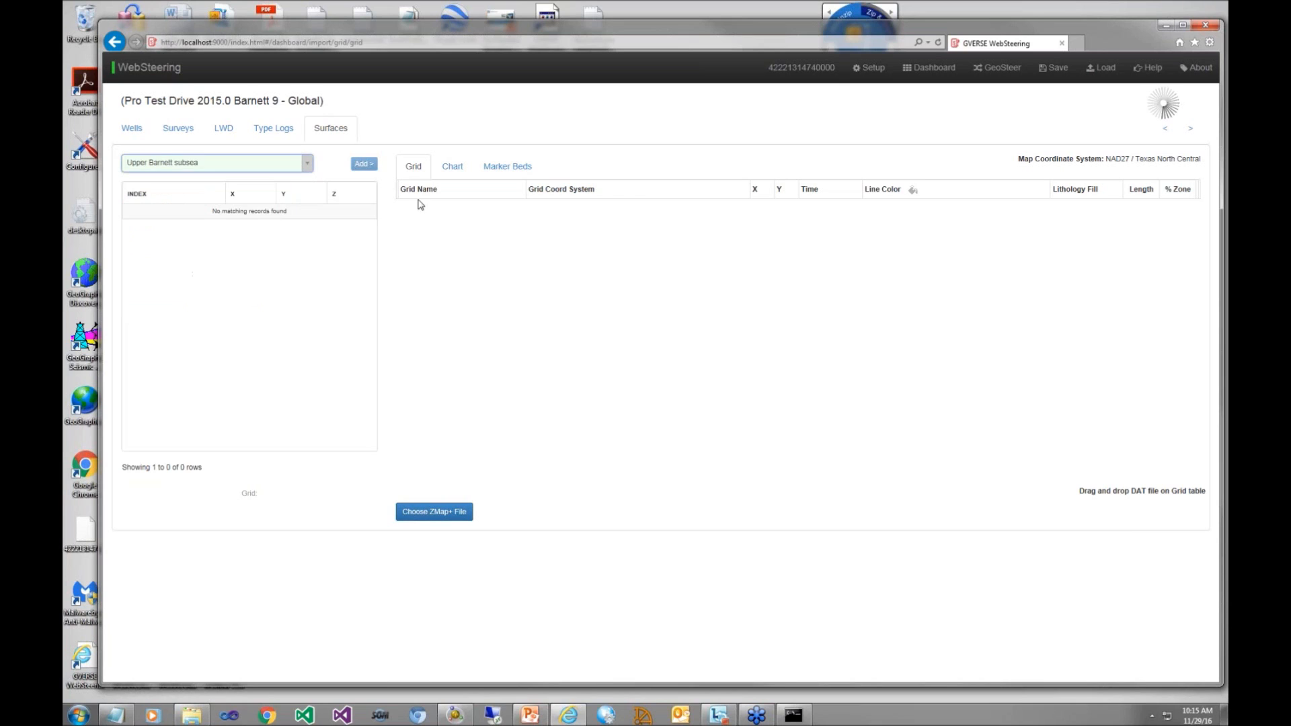
pyautogui.click(363, 164)
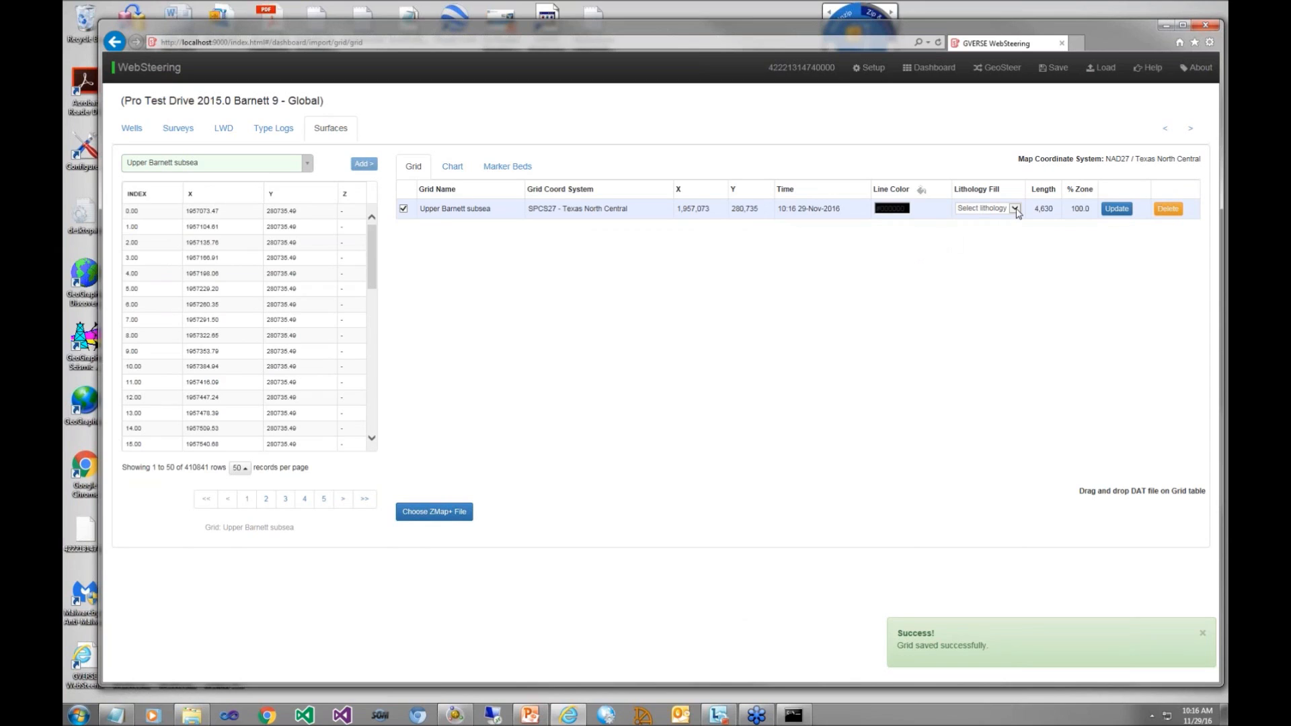
pyautogui.click(907, 207)
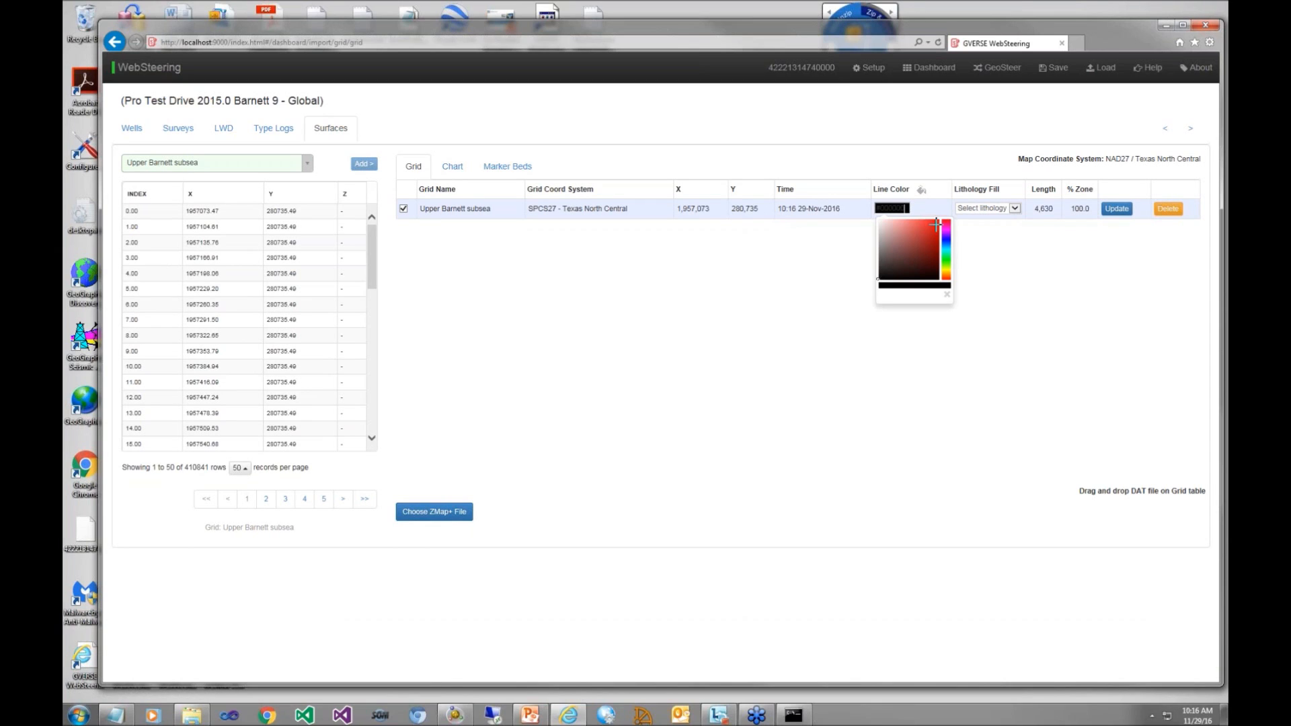
pyautogui.click(936, 221)
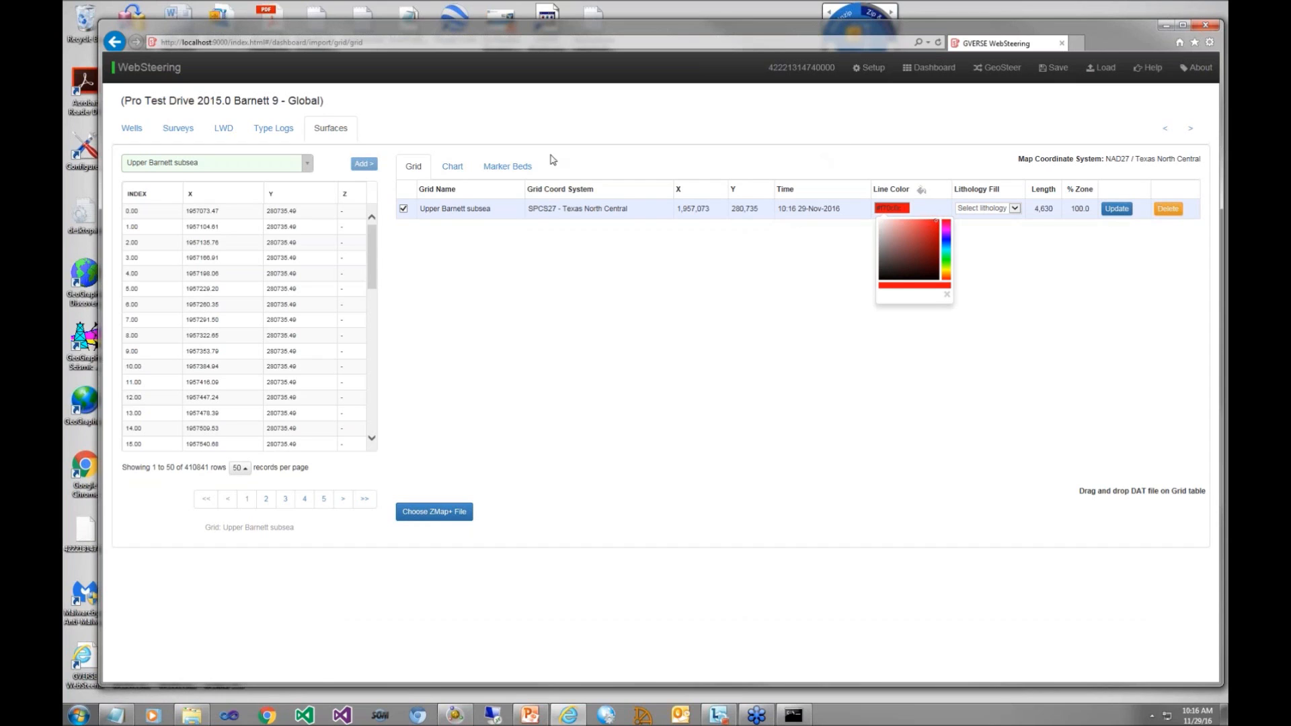
# Step: Add the Upper Barnett, Barnett MFS and Basal Atoka formations to the surfaces as marker beds
pyautogui.click(515, 170)
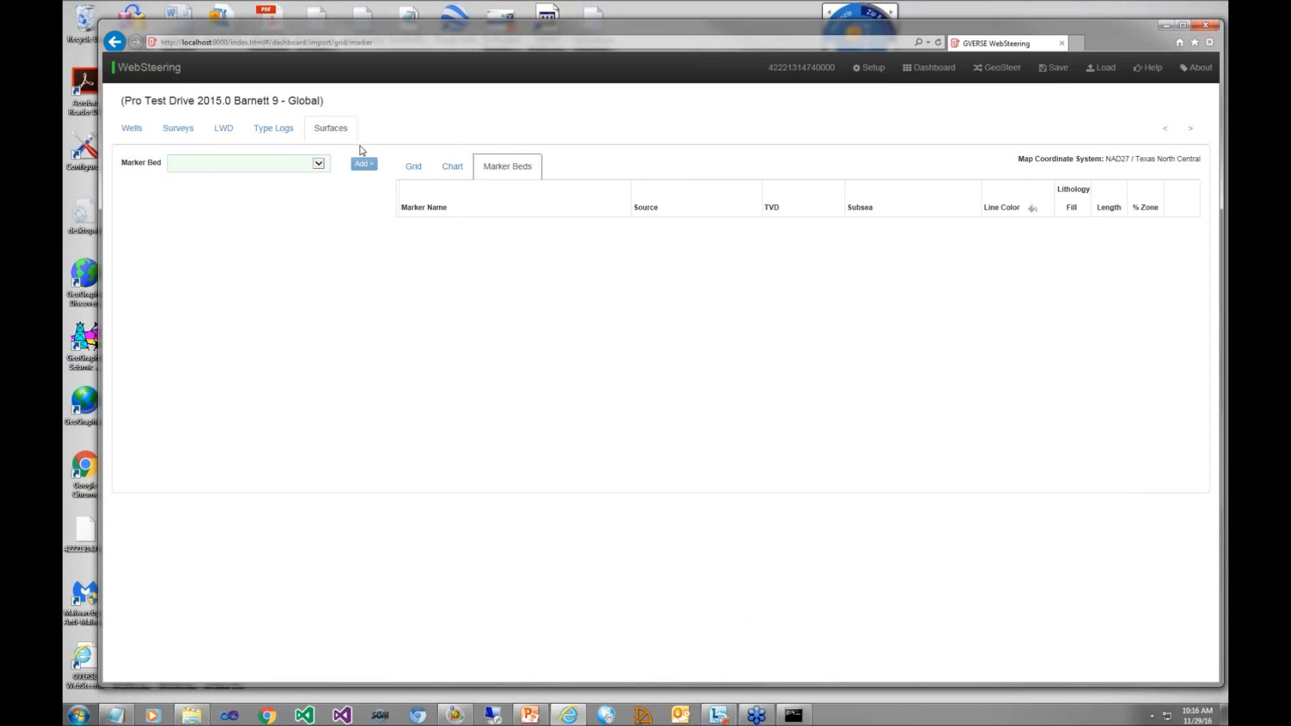
pyautogui.click(320, 163)
pyautogui.click(320, 164)
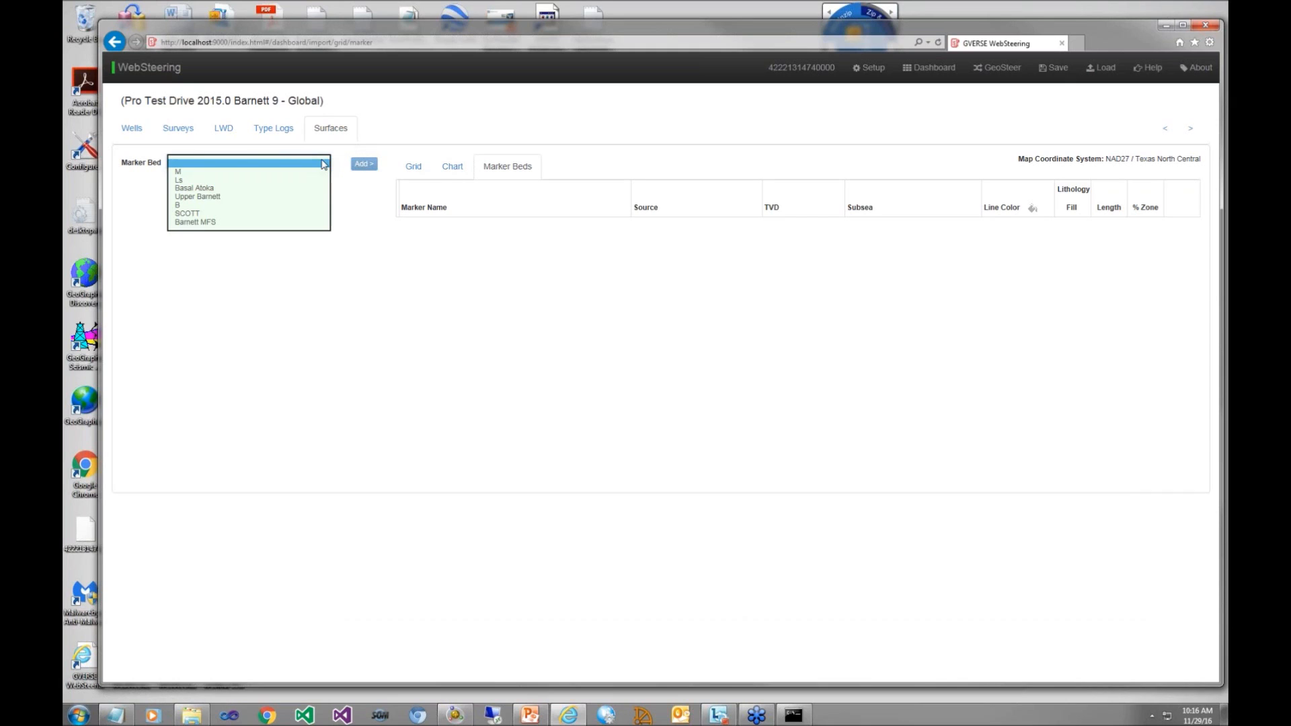
pyautogui.click(306, 198)
pyautogui.click(362, 165)
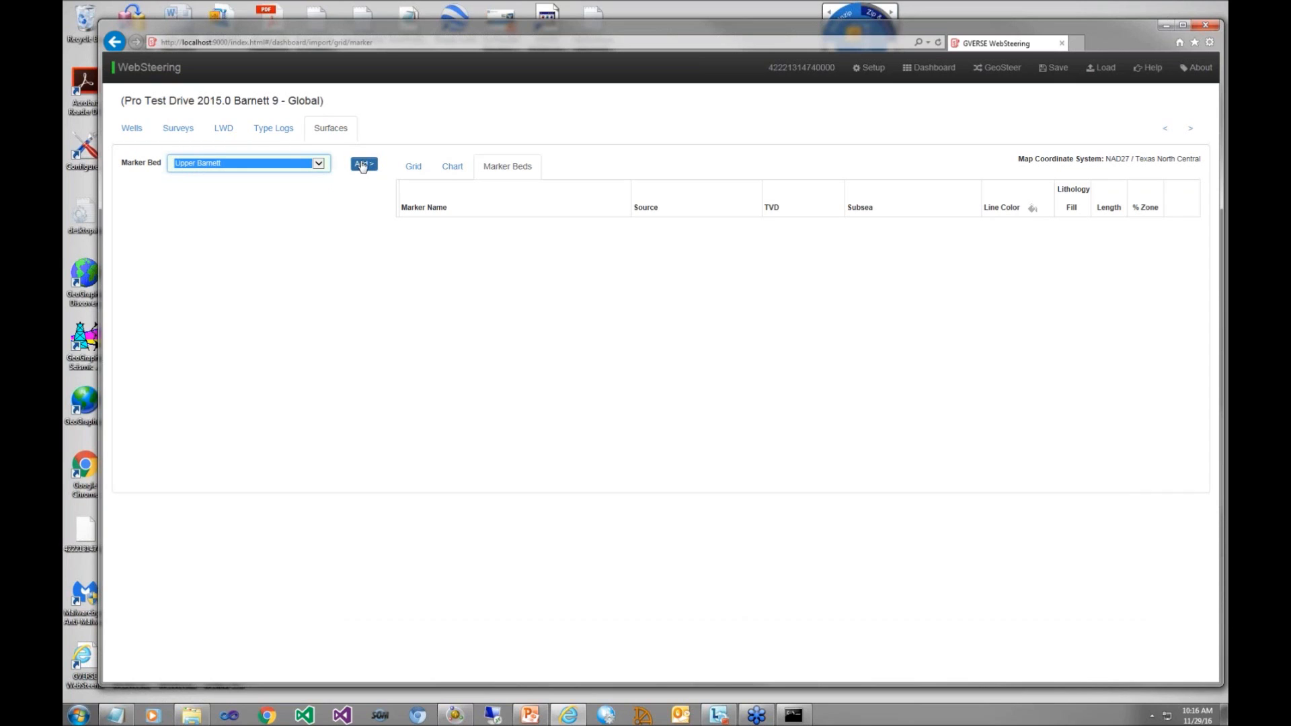
pyautogui.click(319, 164)
pyautogui.click(285, 194)
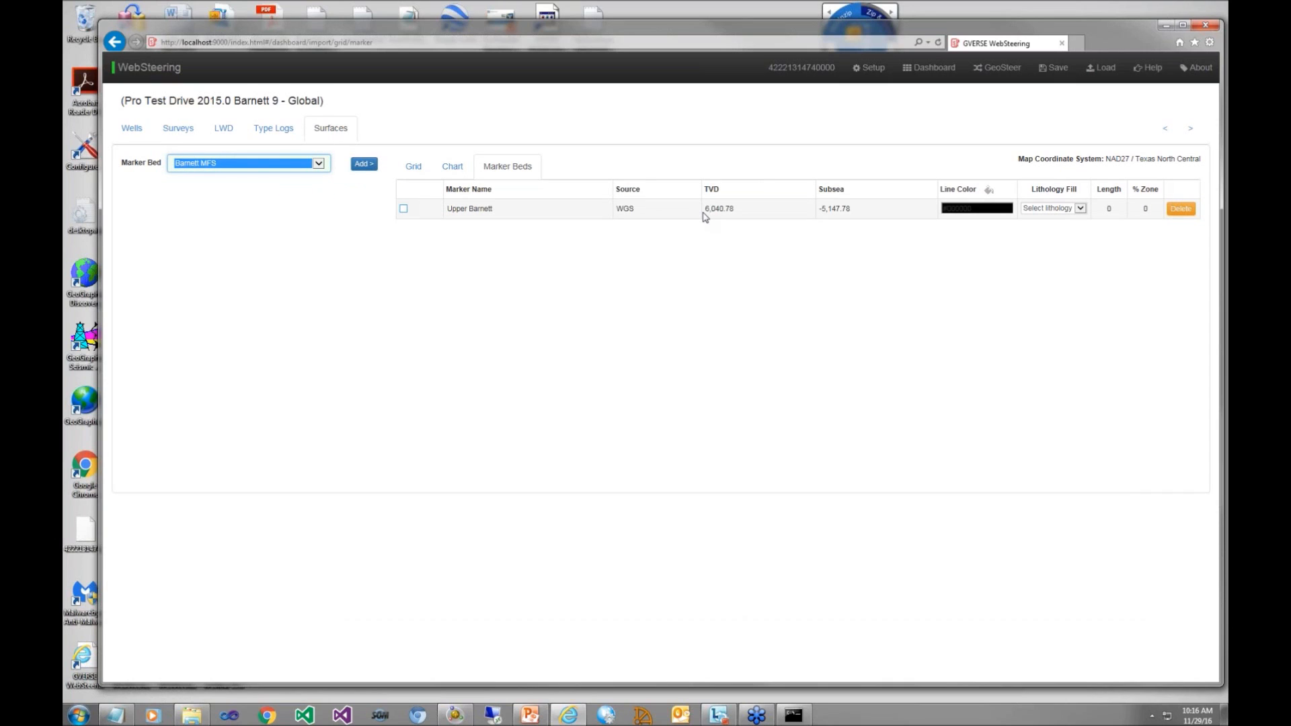
pyautogui.click(363, 165)
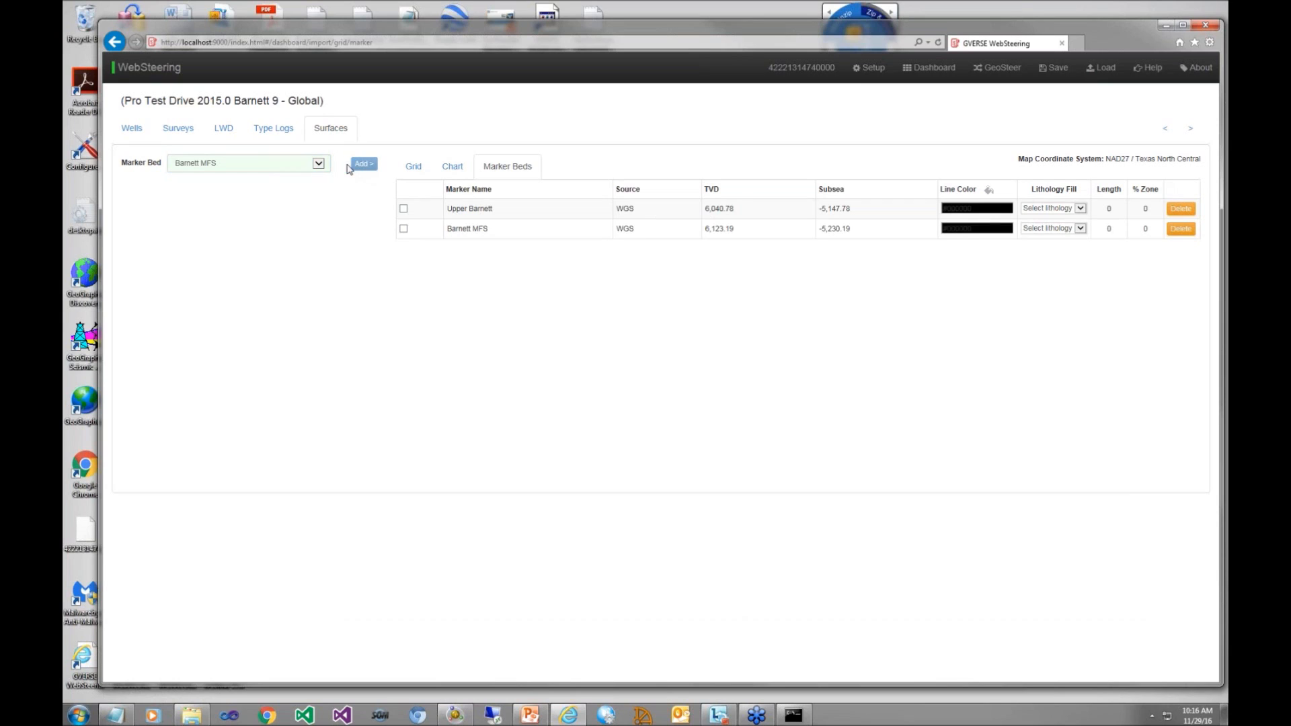
pyautogui.click(322, 167)
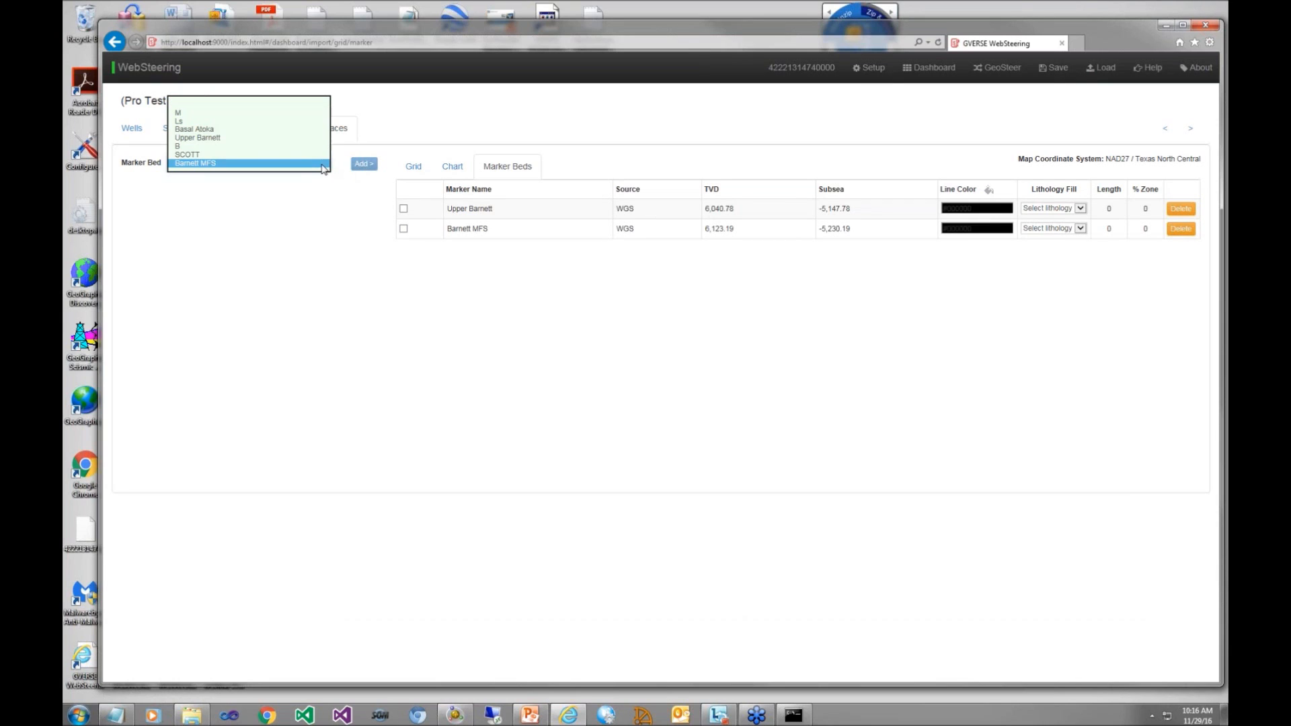
pyautogui.click(297, 130)
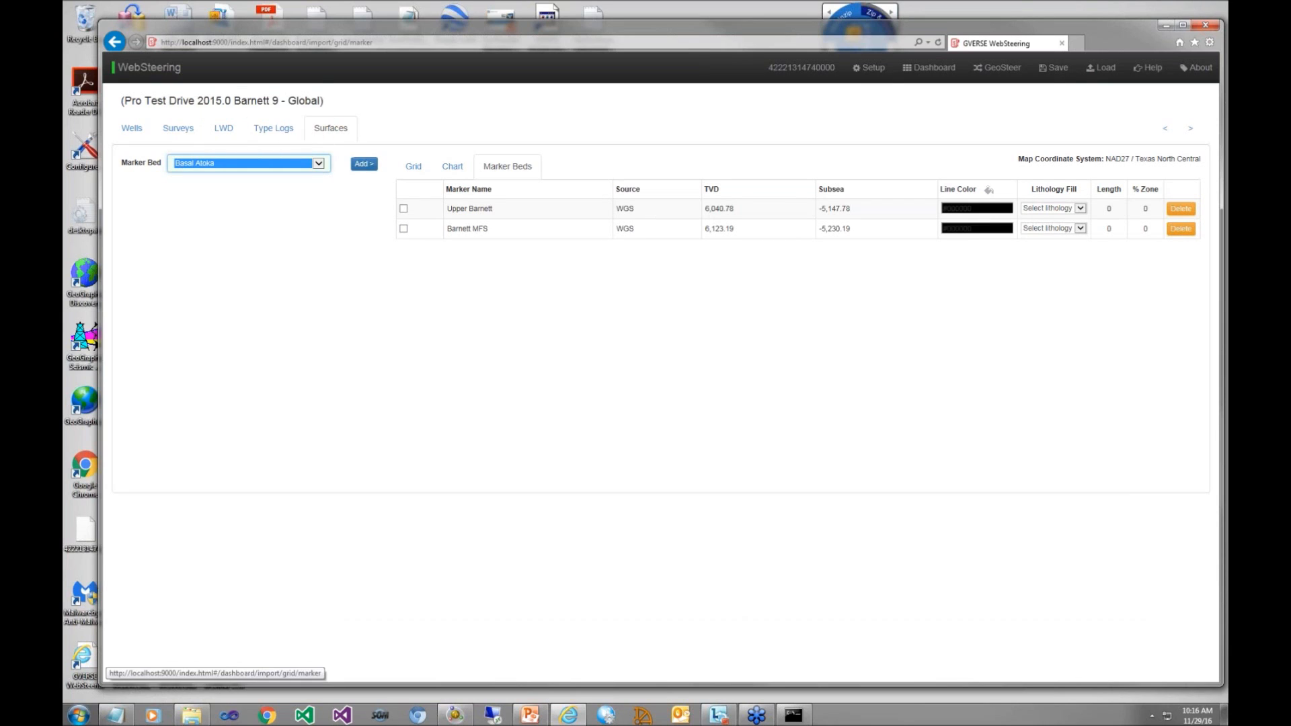
pyautogui.click(364, 165)
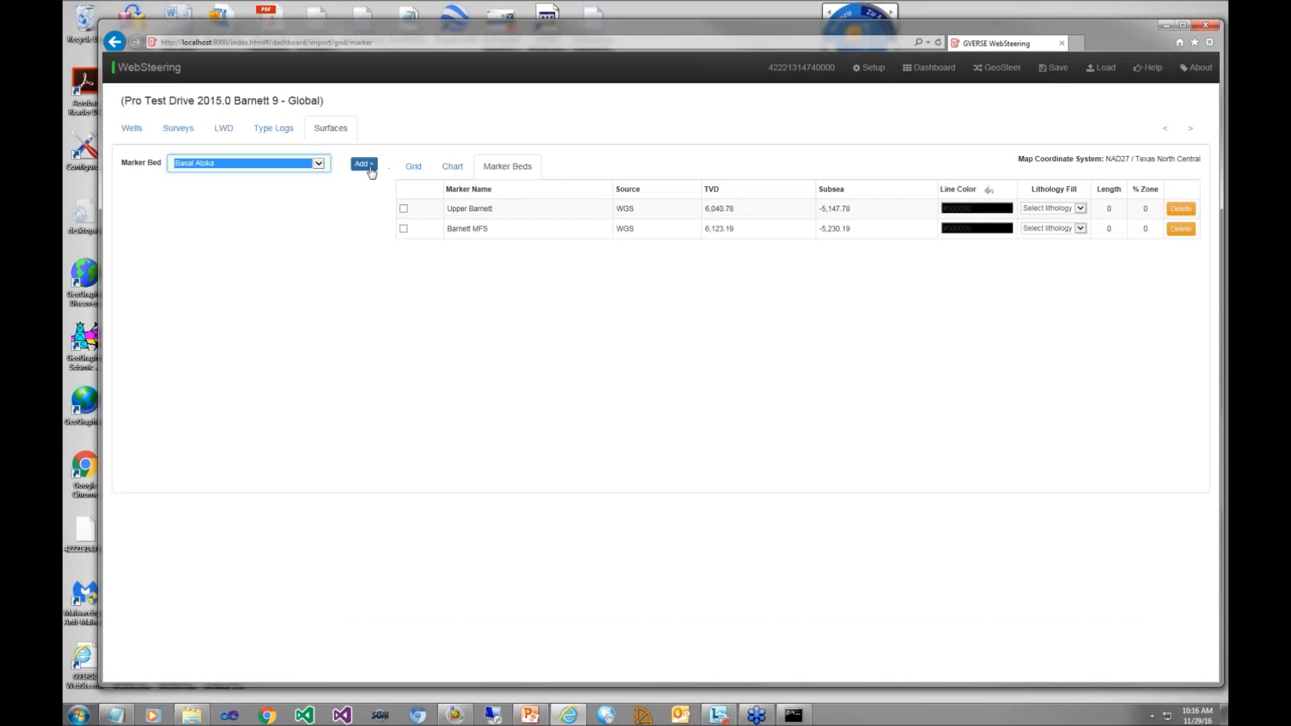
# Step: Set the lithology fill of the Upper Barnett marker bed to Shale and of Barnett MFS to Siltstone
pyautogui.click(1080, 229)
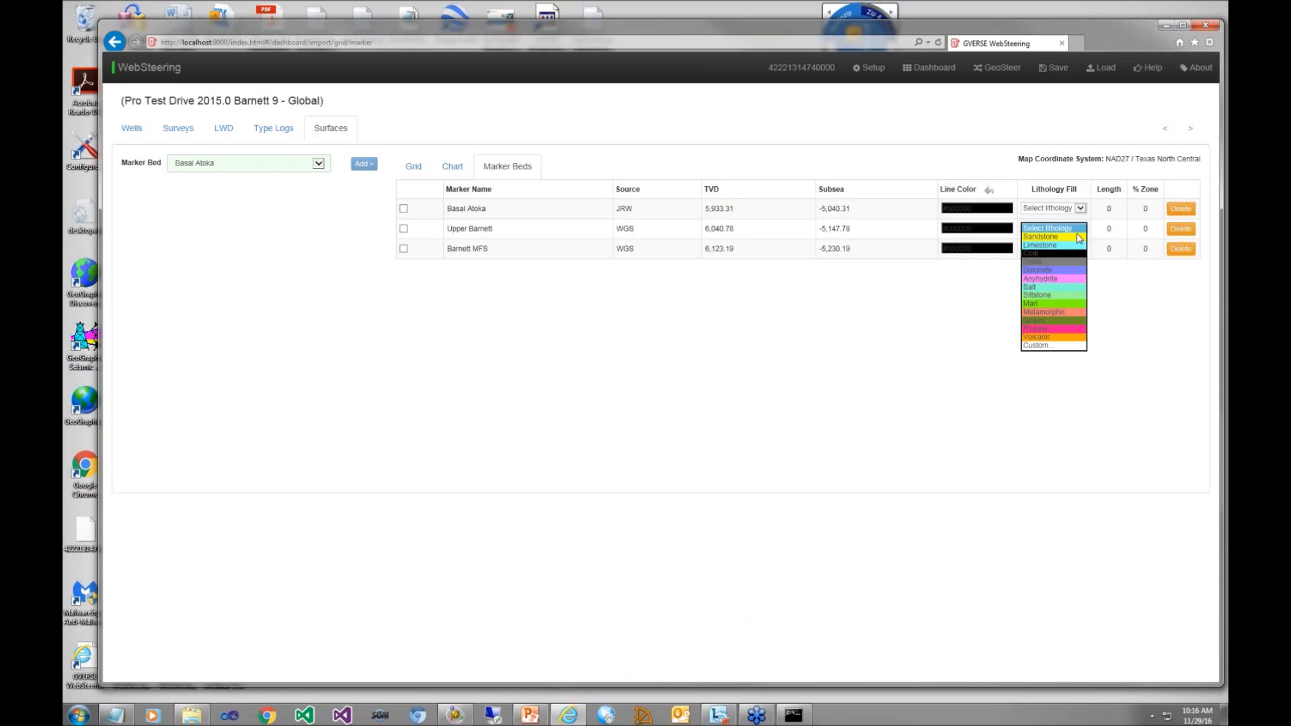
pyautogui.click(1049, 263)
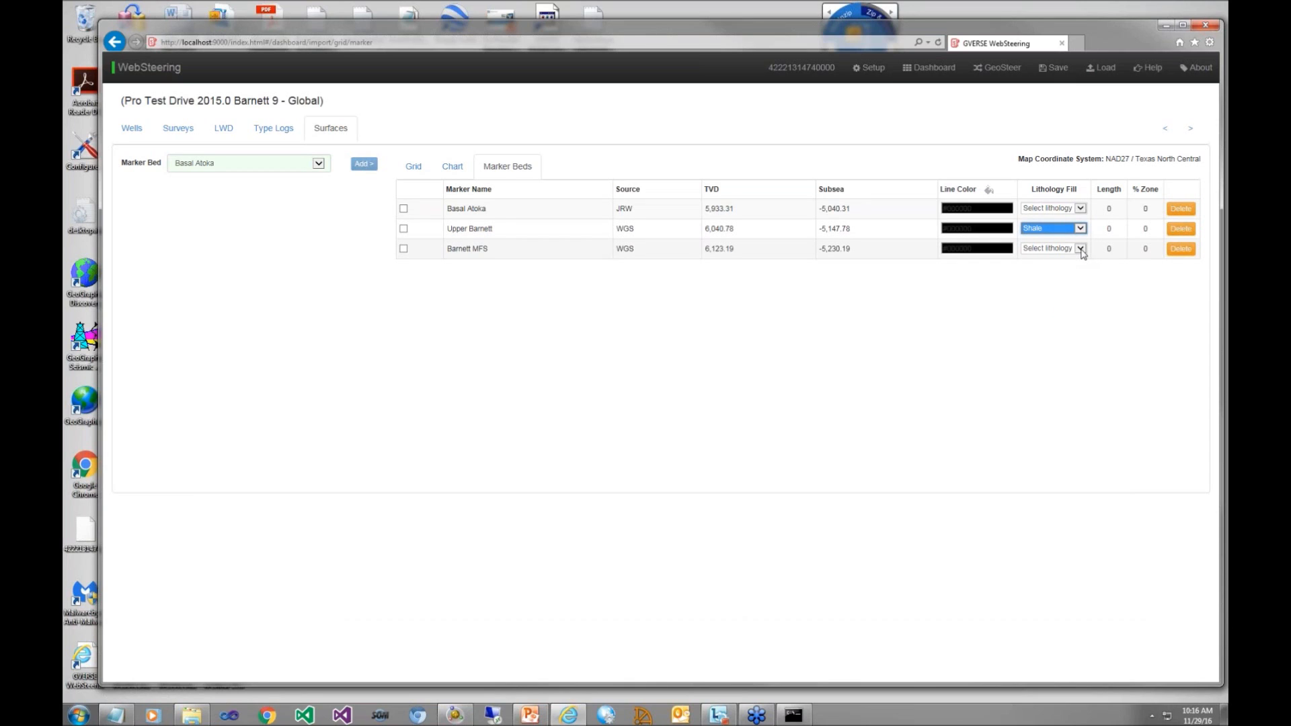
pyautogui.click(1080, 249)
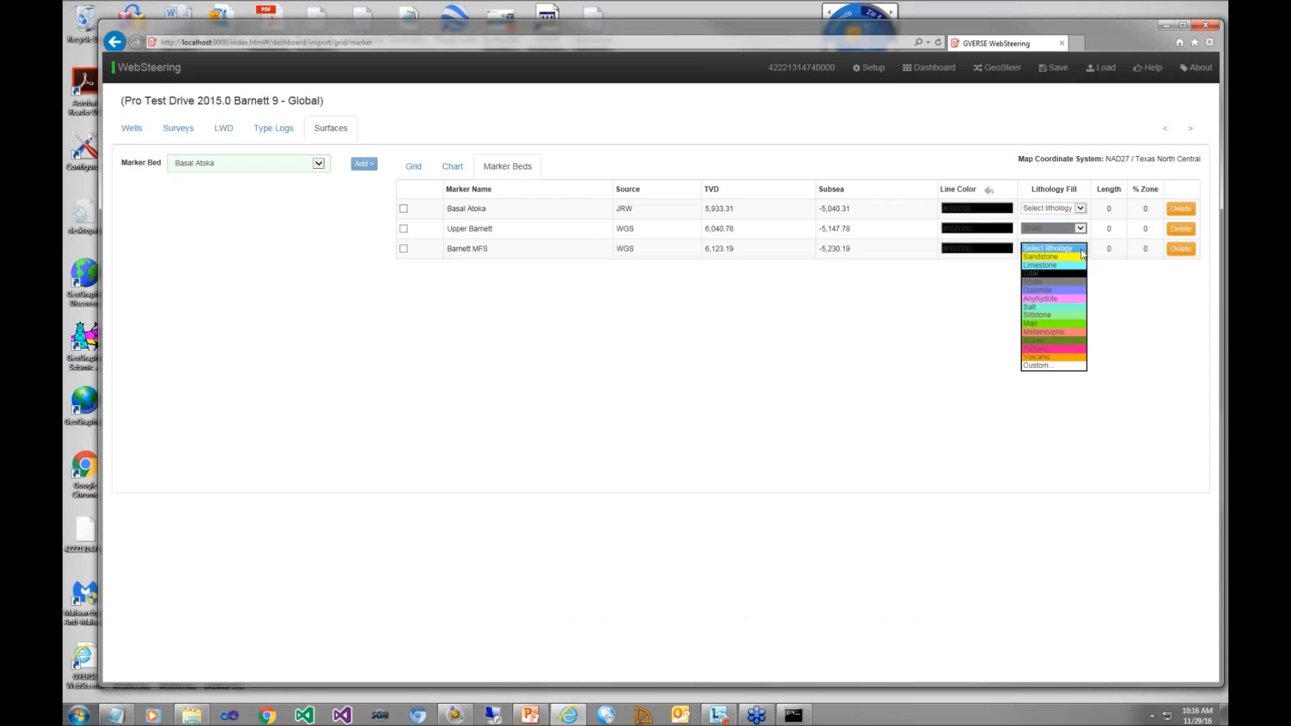
pyautogui.click(1063, 315)
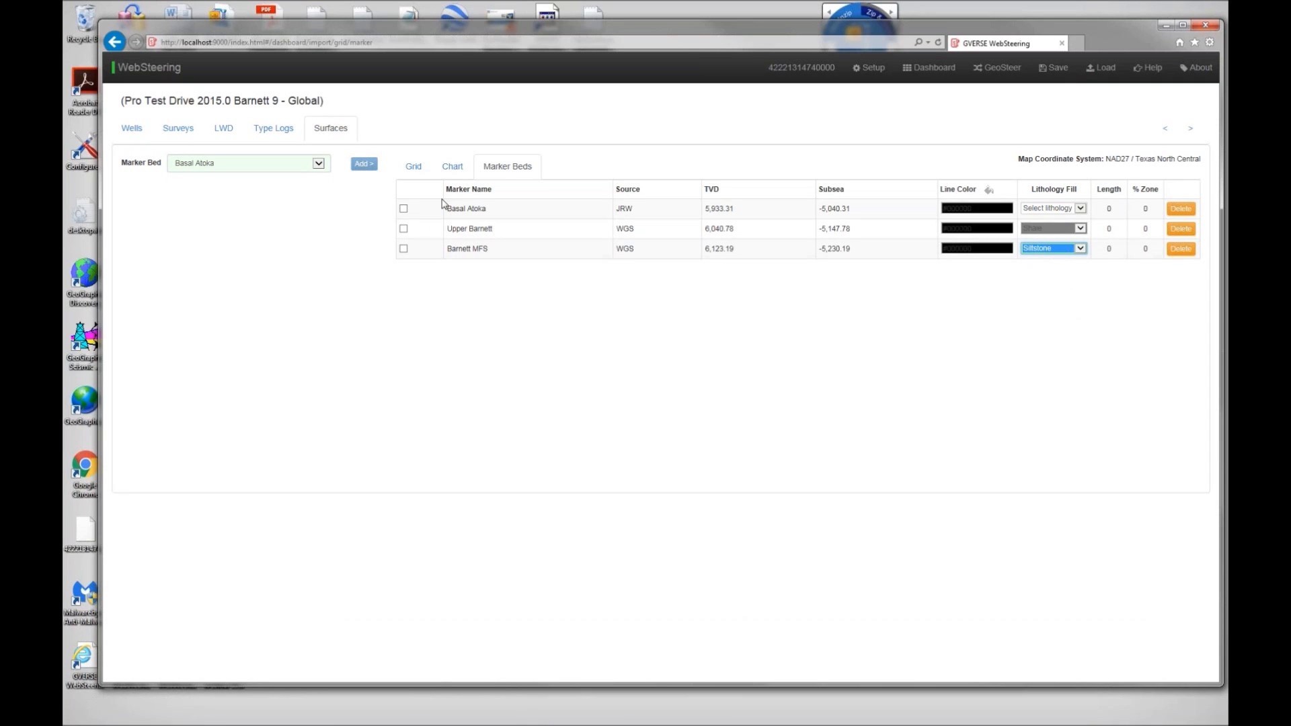
# Step: Enable all three marker beds and set the lithology fill of Basal Atoka to Sandstone
pyautogui.click(404, 209)
pyautogui.click(403, 228)
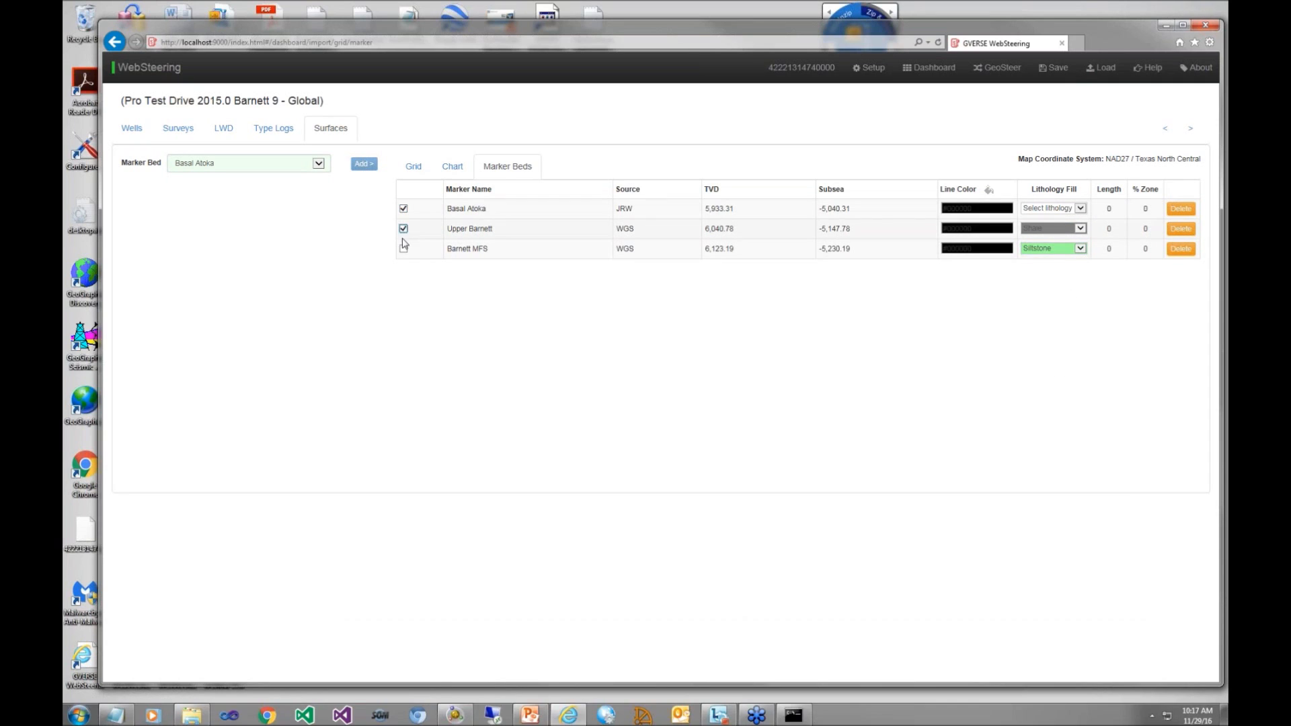
pyautogui.click(403, 249)
pyautogui.click(1080, 209)
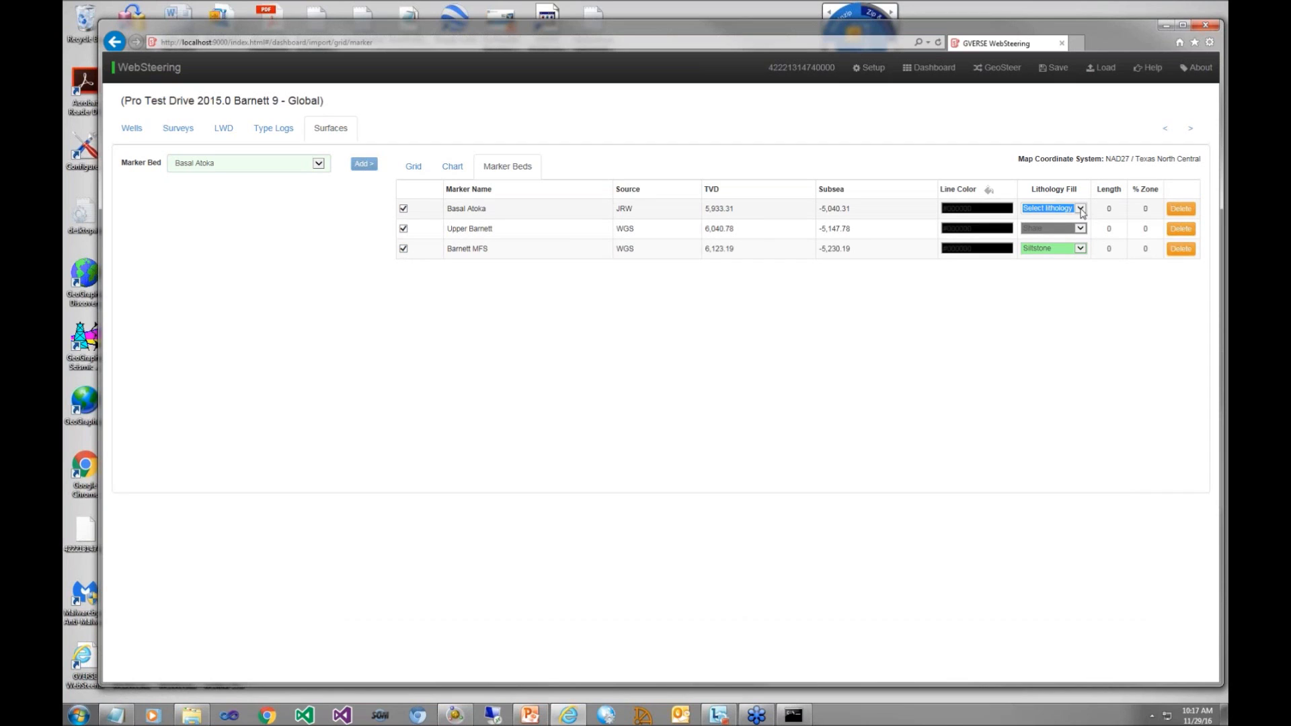
pyautogui.click(1076, 217)
# Step: Open the geosteering view and, in calibration mode, shift the type log by an offset of about -0.76
pyautogui.click(995, 74)
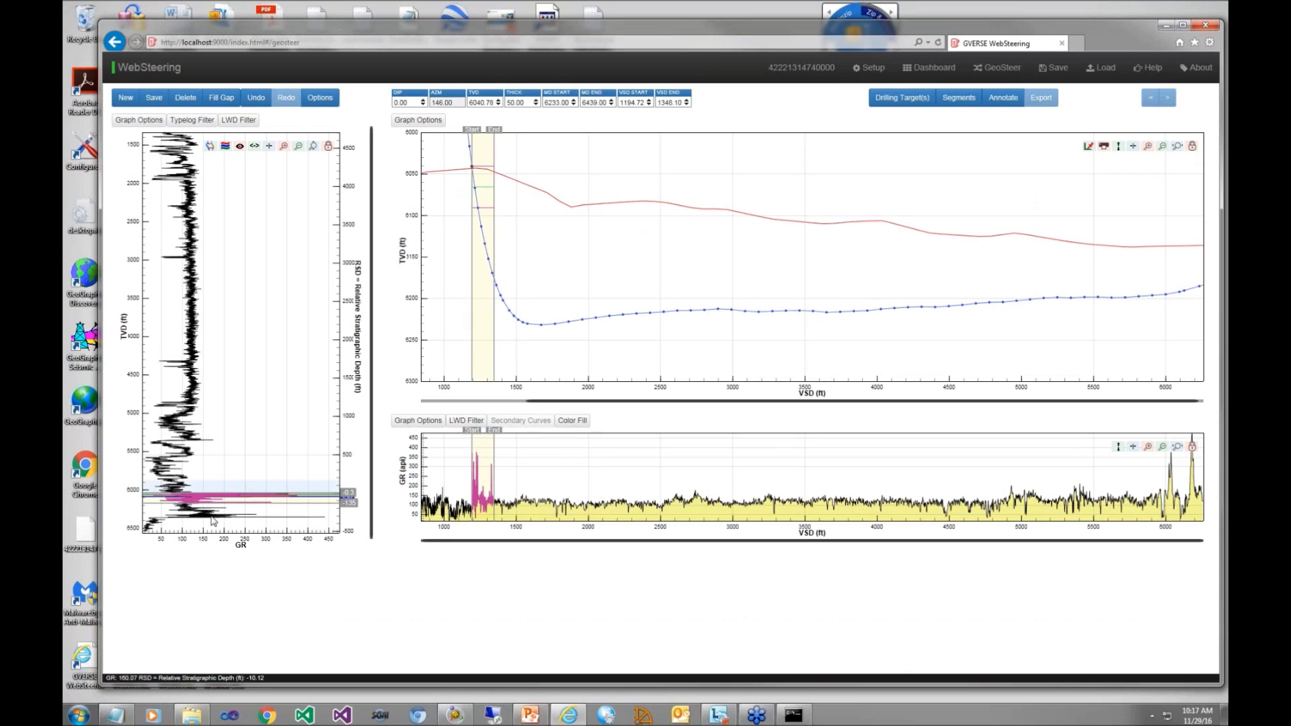
pyautogui.moveTo(211, 520); pyautogui.dragTo(212, 519)
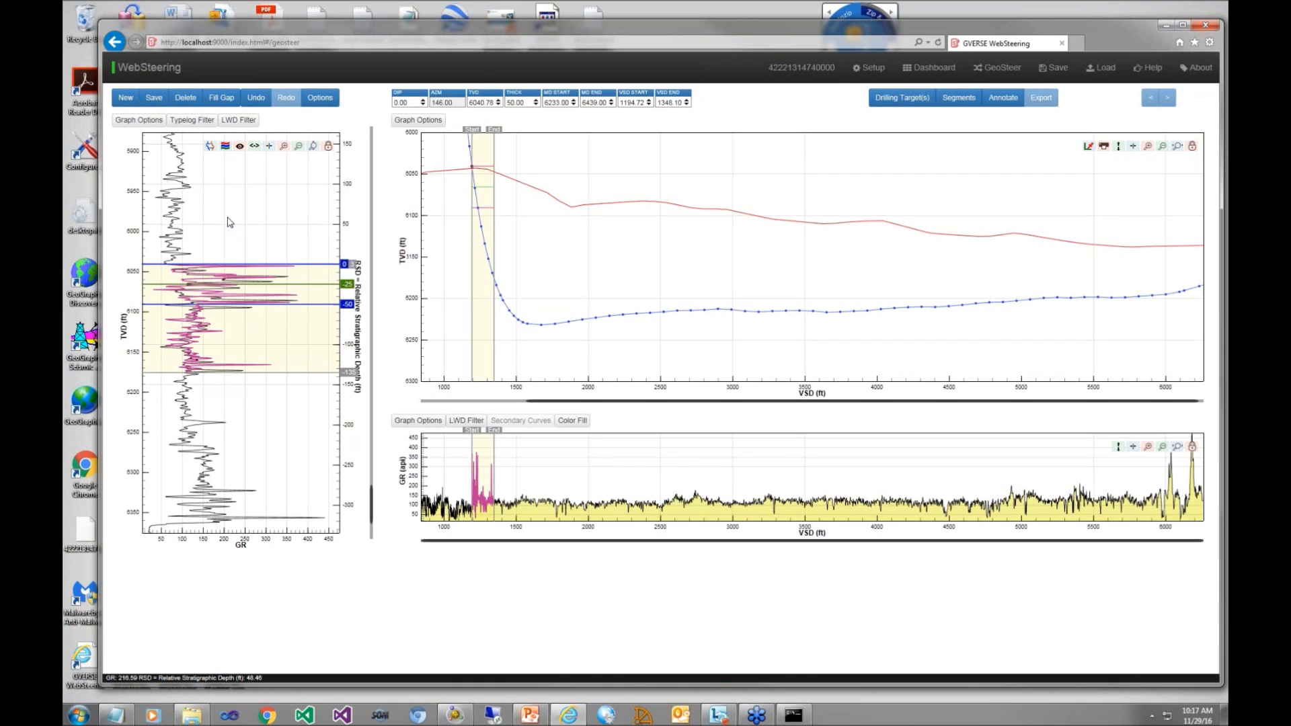
pyautogui.click(212, 148)
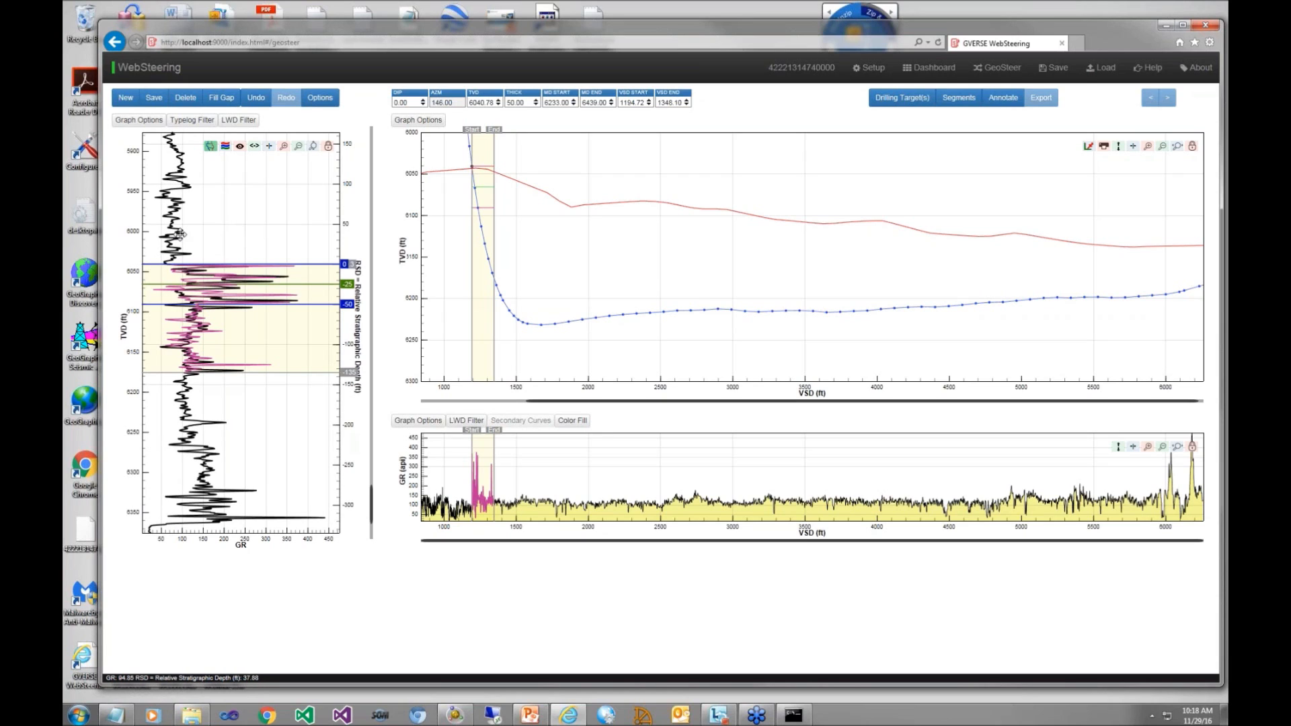
pyautogui.moveTo(181, 234); pyautogui.dragTo(176, 233)
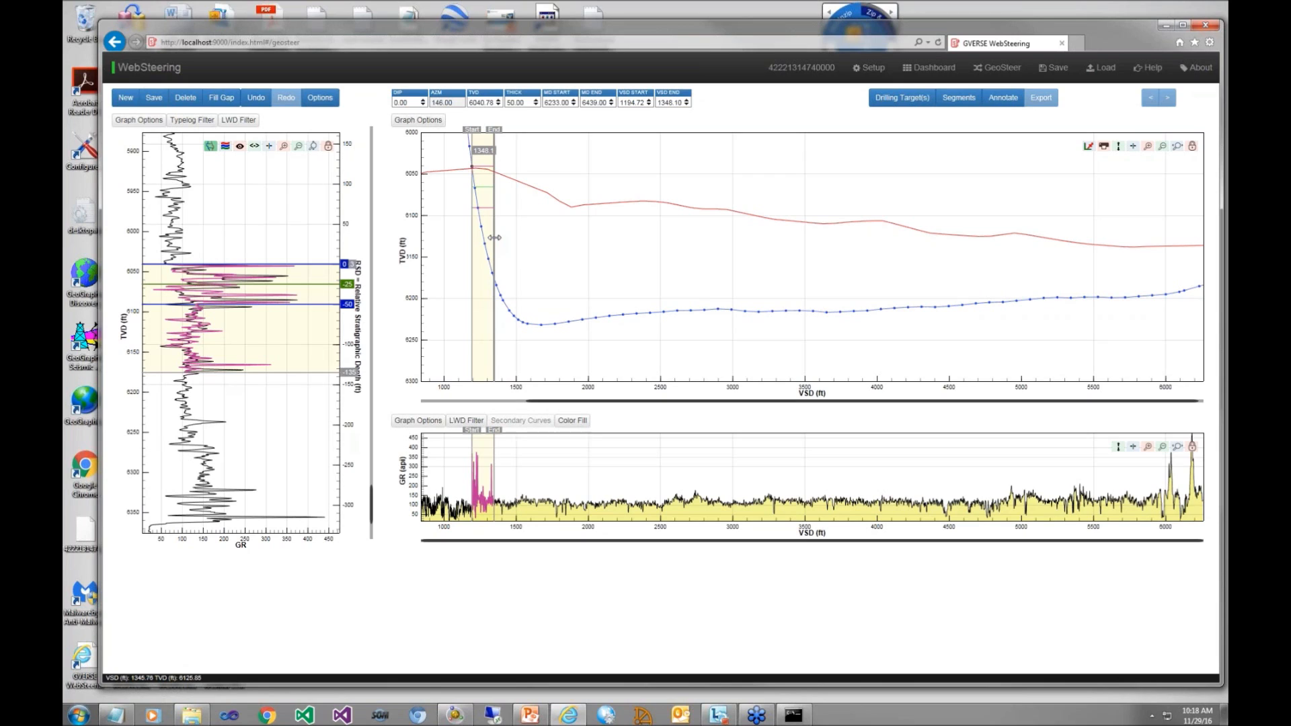
# Step: Stretch the first segment from about 1,565 to 3,098 ft VSD and tilt it to a dip of about 2.04
pyautogui.moveTo(496, 237); pyautogui.dragTo(746, 229)
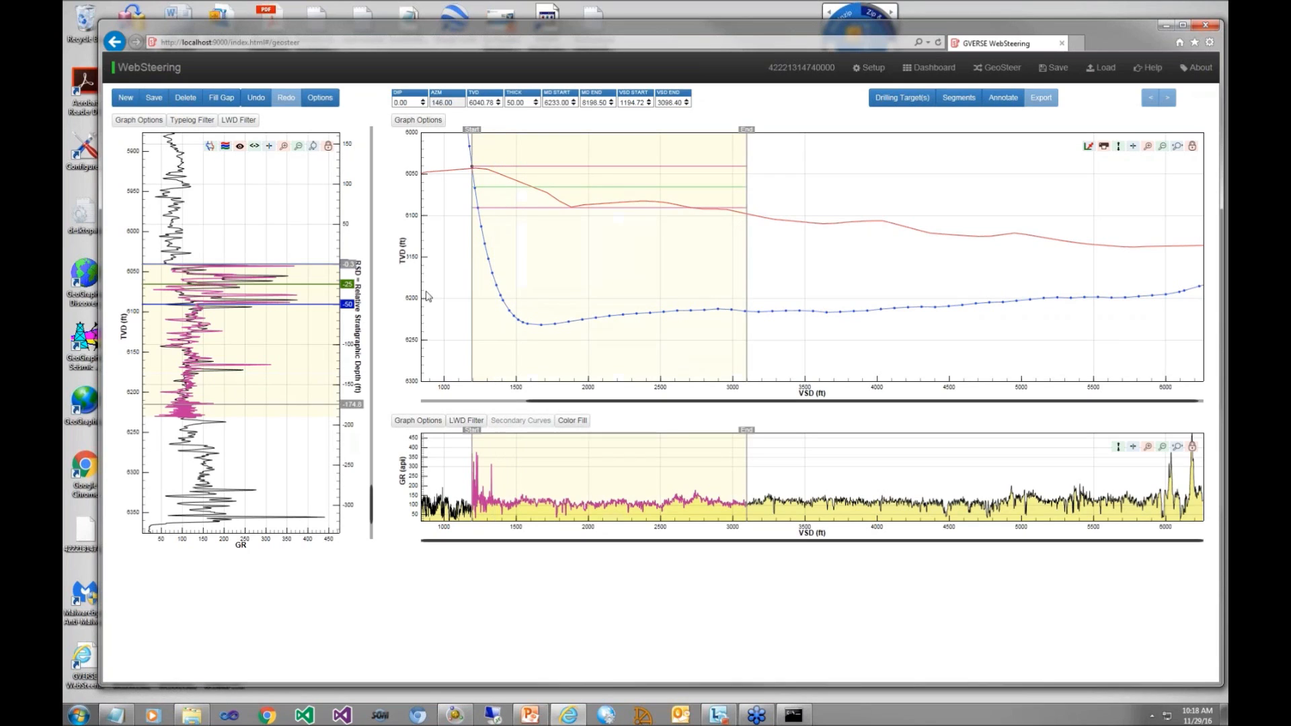
pyautogui.moveTo(472, 268); pyautogui.dragTo(525, 270)
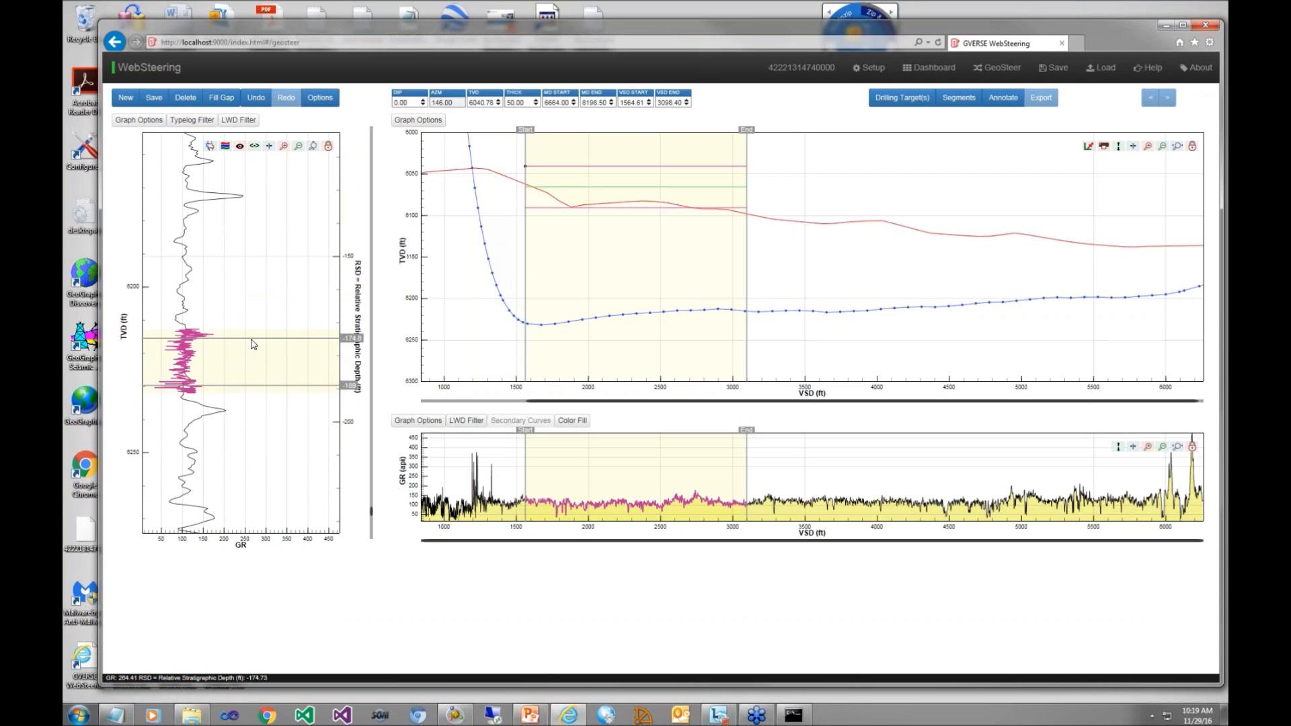
pyautogui.moveTo(252, 339); pyautogui.dragTo(259, 157)
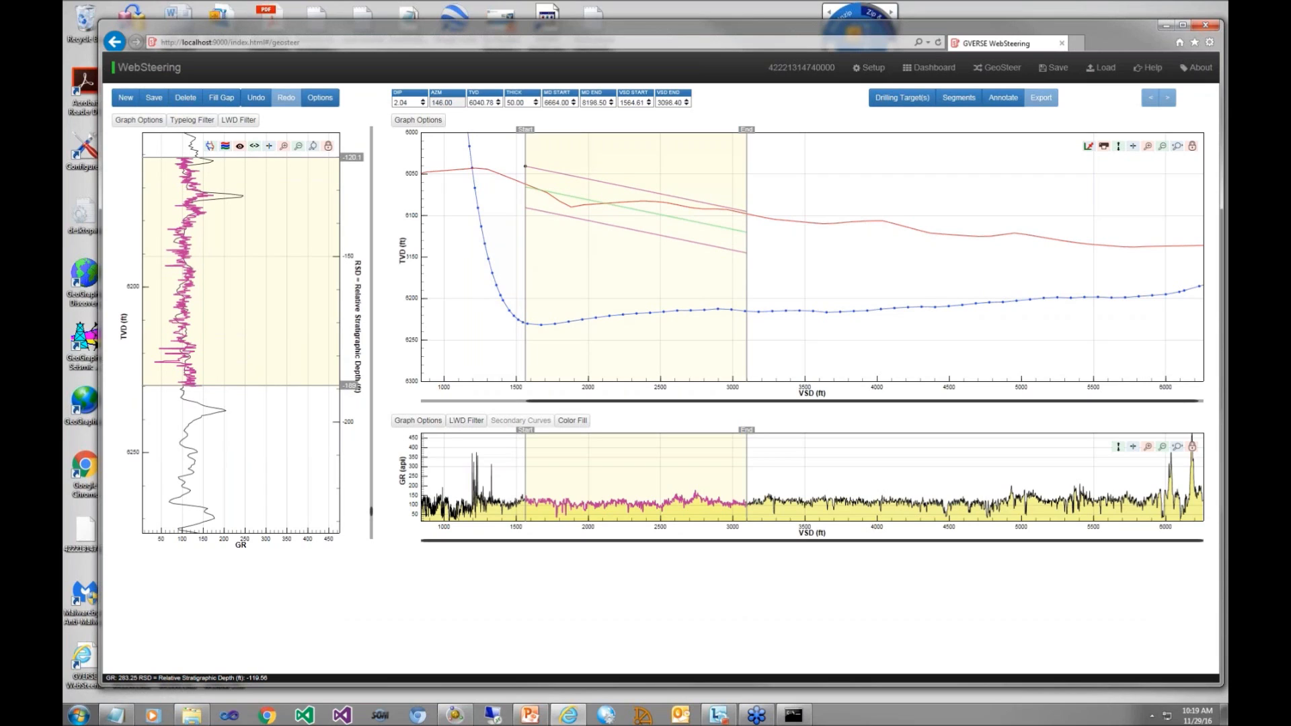
# Step: Create a new segment after the first one and set the target zone thickness to 175 ft
pyautogui.click(125, 100)
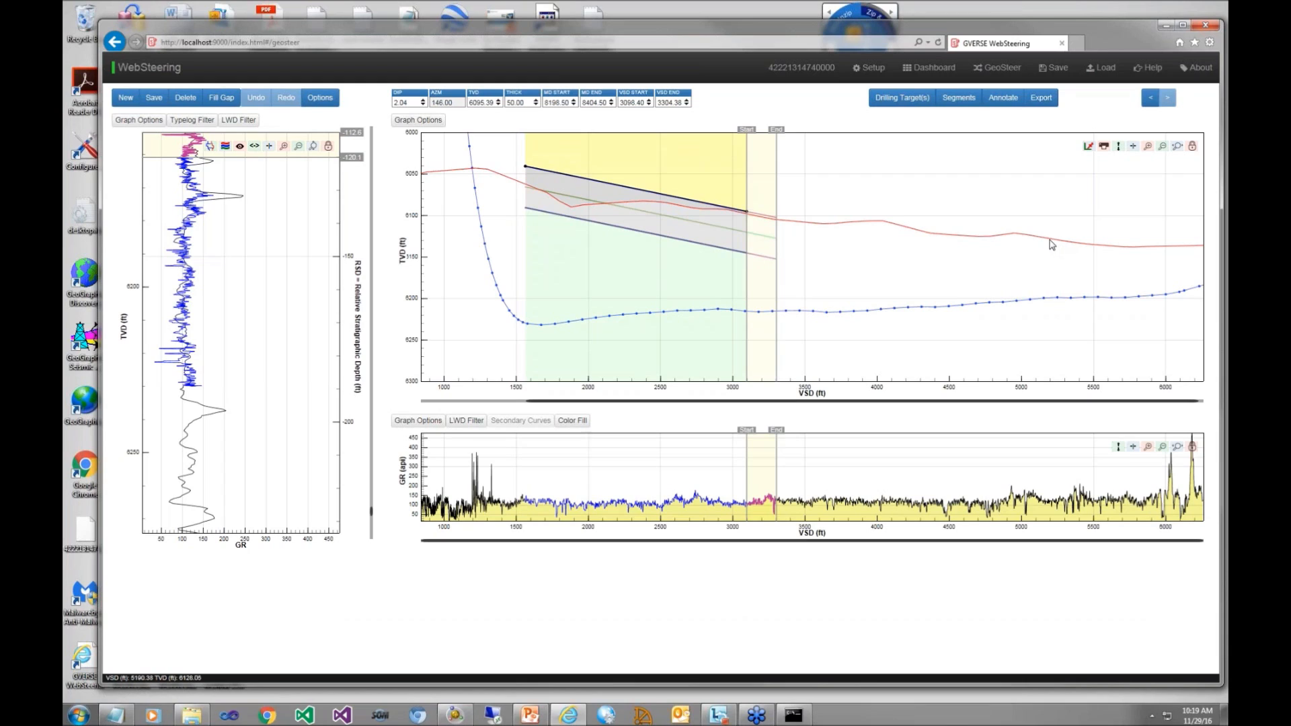
pyautogui.moveTo(1027, 239)
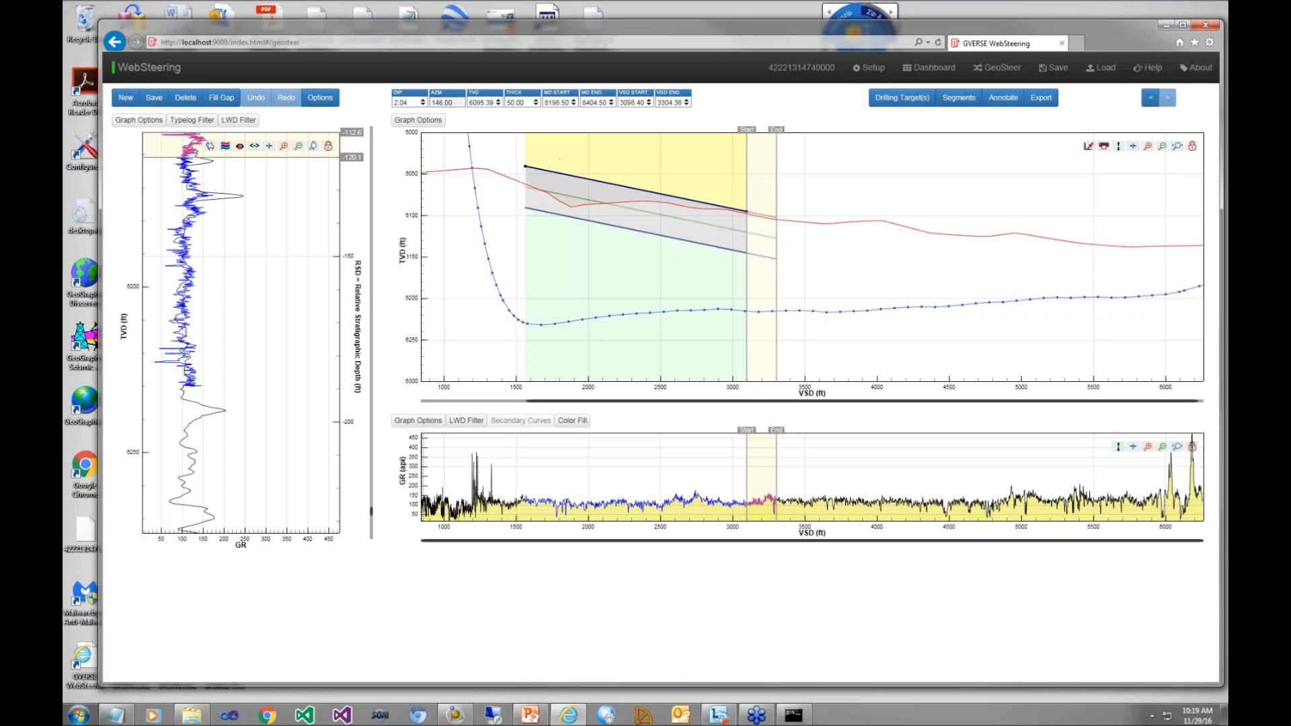
pyautogui.moveTo(525, 103); pyautogui.dragTo(480, 103)
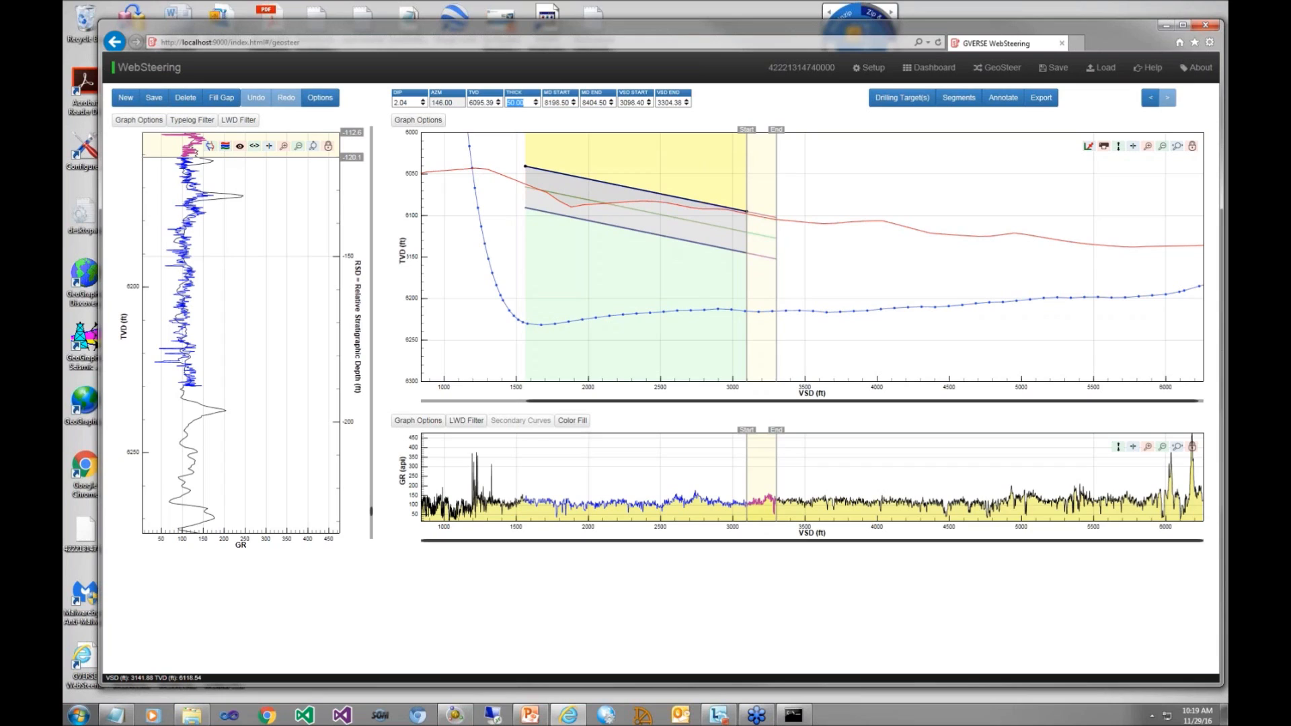
pyautogui.write('175')
pyautogui.press('Return')
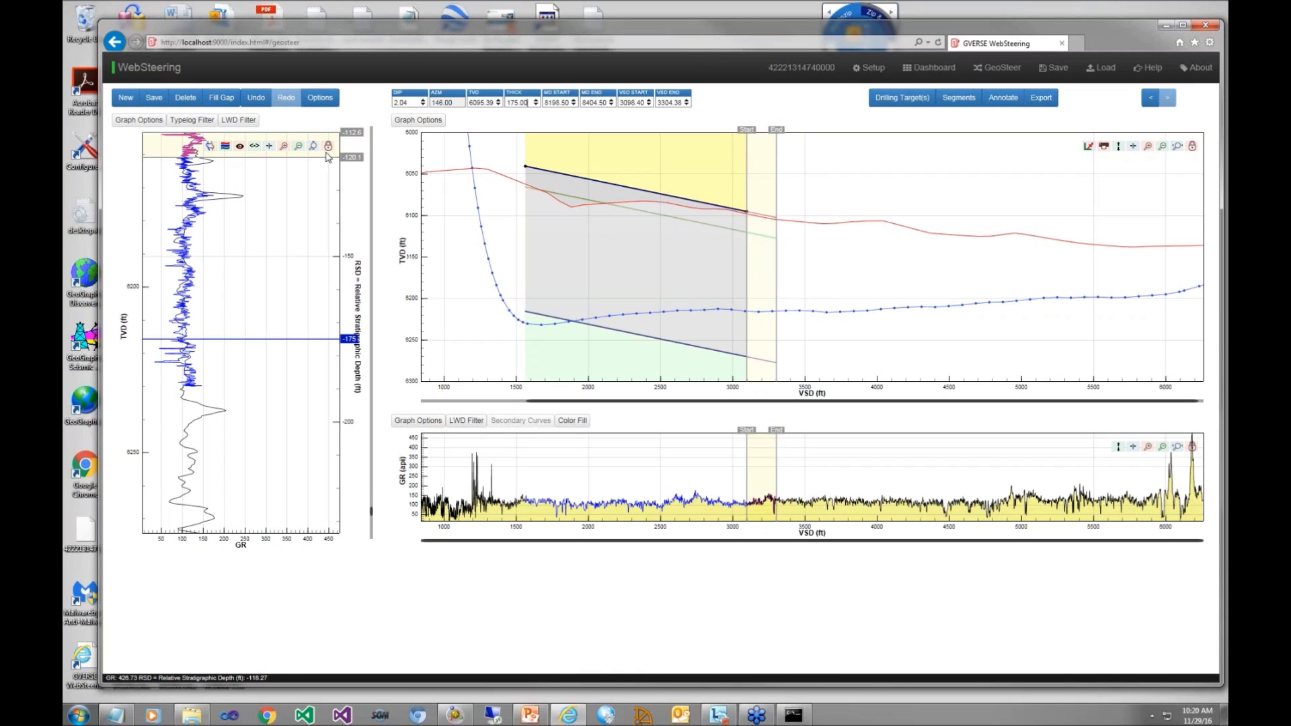
# Step: Extend the new segment's end to about 4,428 ft VSD and adjust its dip to about 0.92 on the type log
pyautogui.click(297, 146)
pyautogui.click(297, 146)
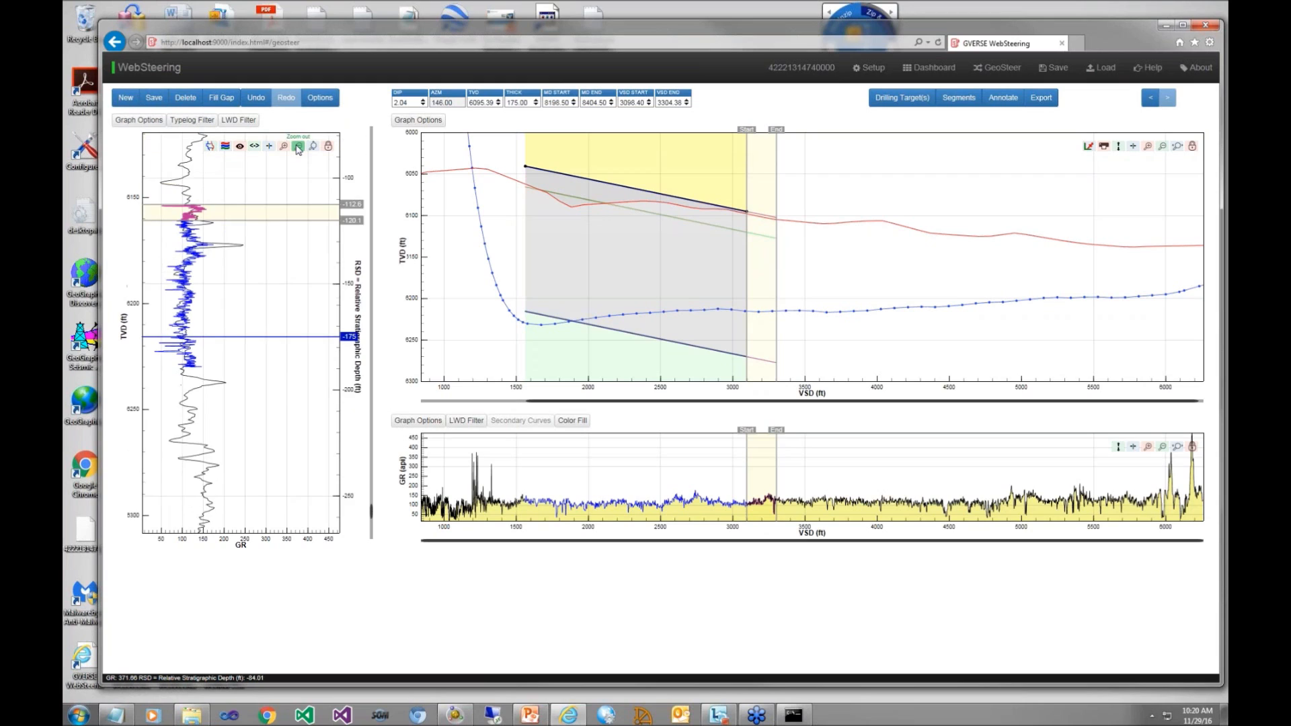
pyautogui.click(298, 147)
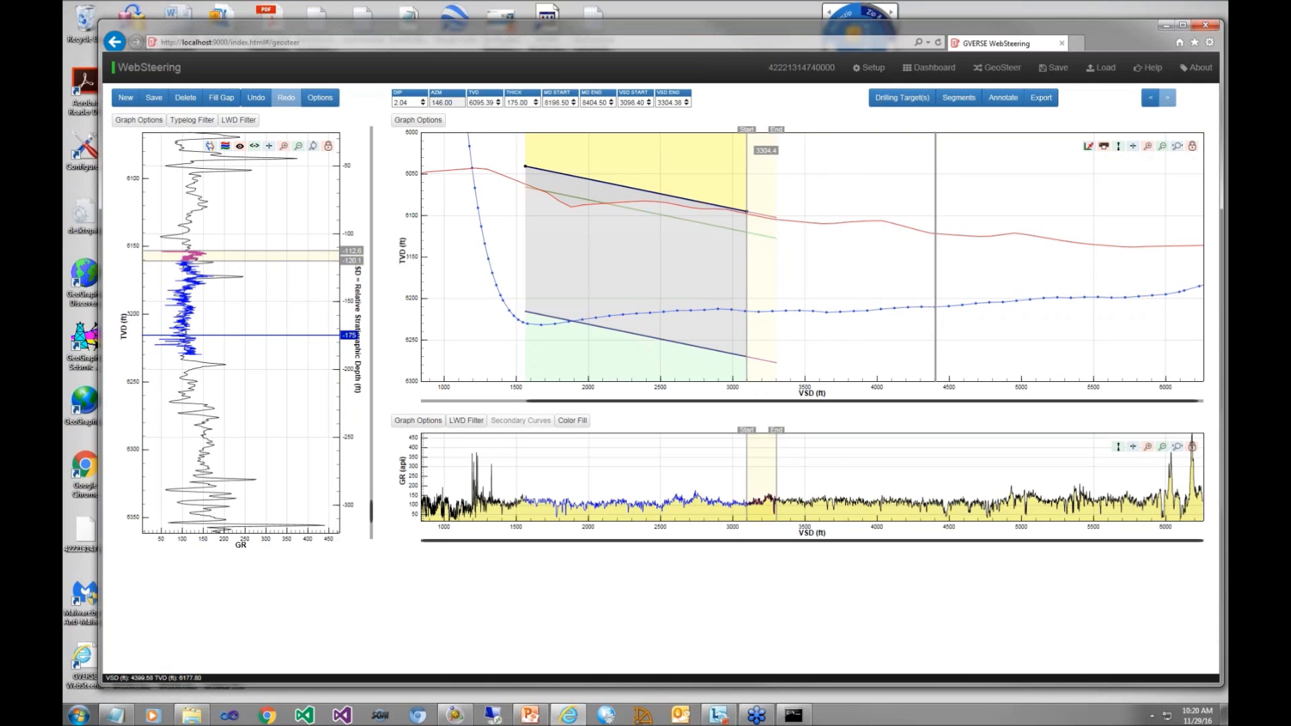
pyautogui.click(939, 280)
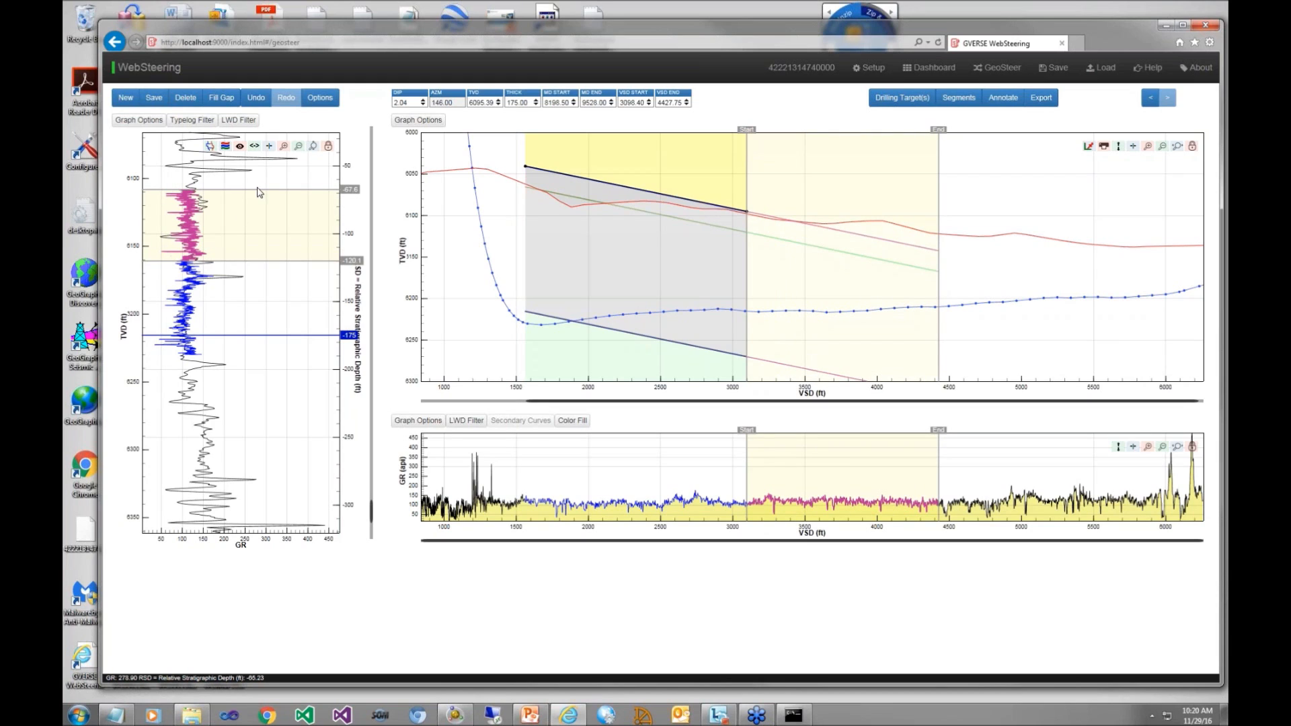
pyautogui.moveTo(261, 211); pyautogui.dragTo(258, 224)
pyautogui.moveTo(162, 196); pyautogui.dragTo(153, 285)
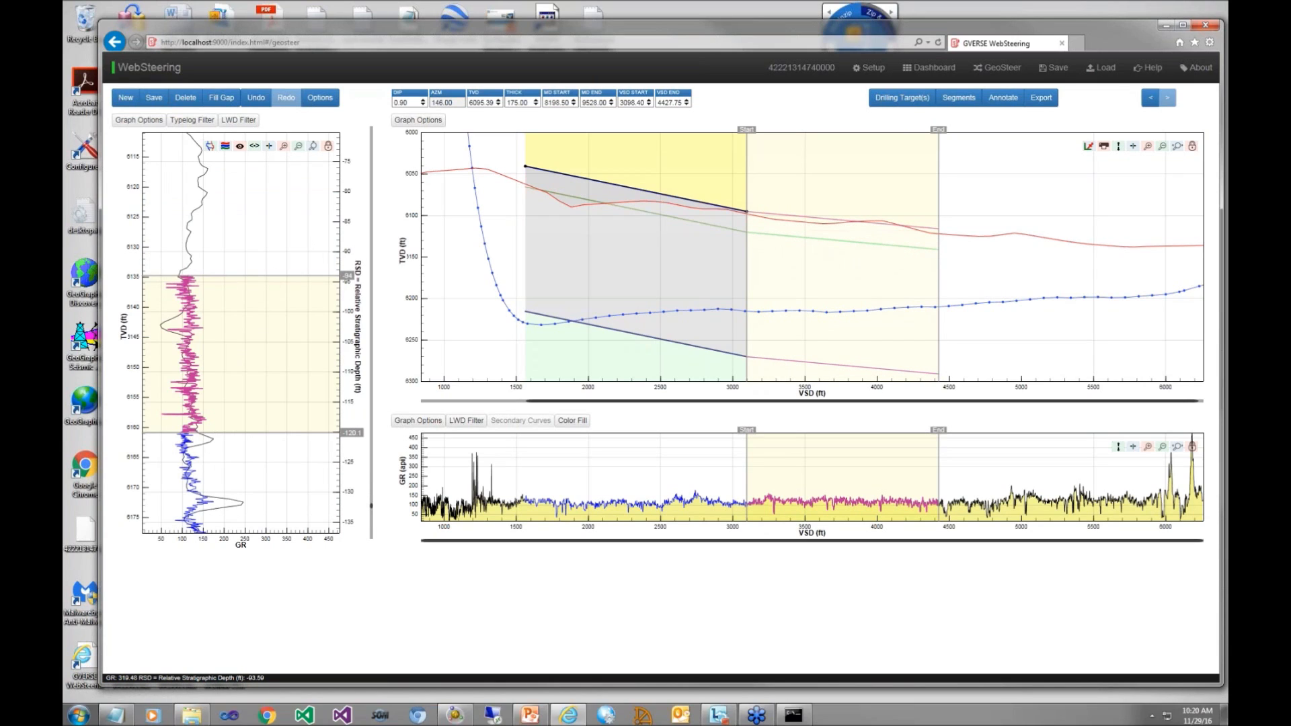
pyautogui.moveTo(273, 275); pyautogui.dragTo(274, 272)
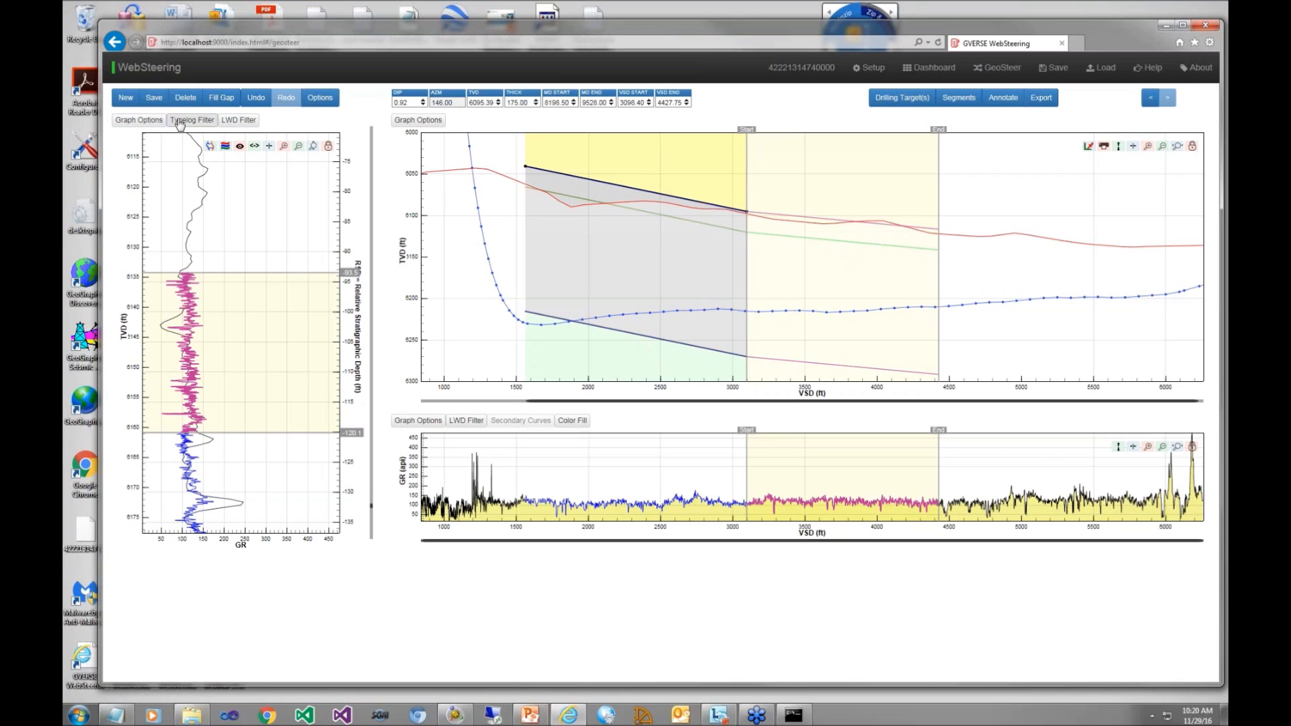
# Step: Smooth the LWD curve on the type log graph with a 20-sample filter, and reduce the filter to 5 samples
pyautogui.click(231, 121)
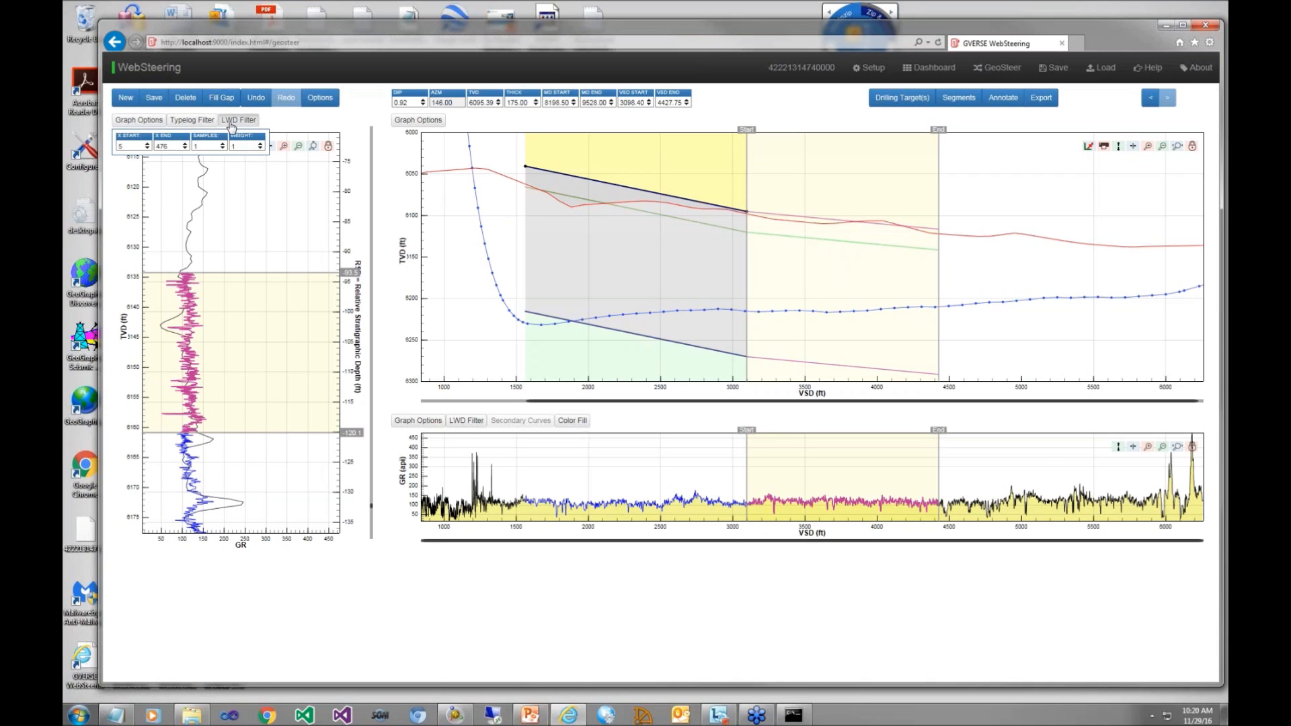
pyautogui.doubleClick(213, 147)
pyautogui.write('20')
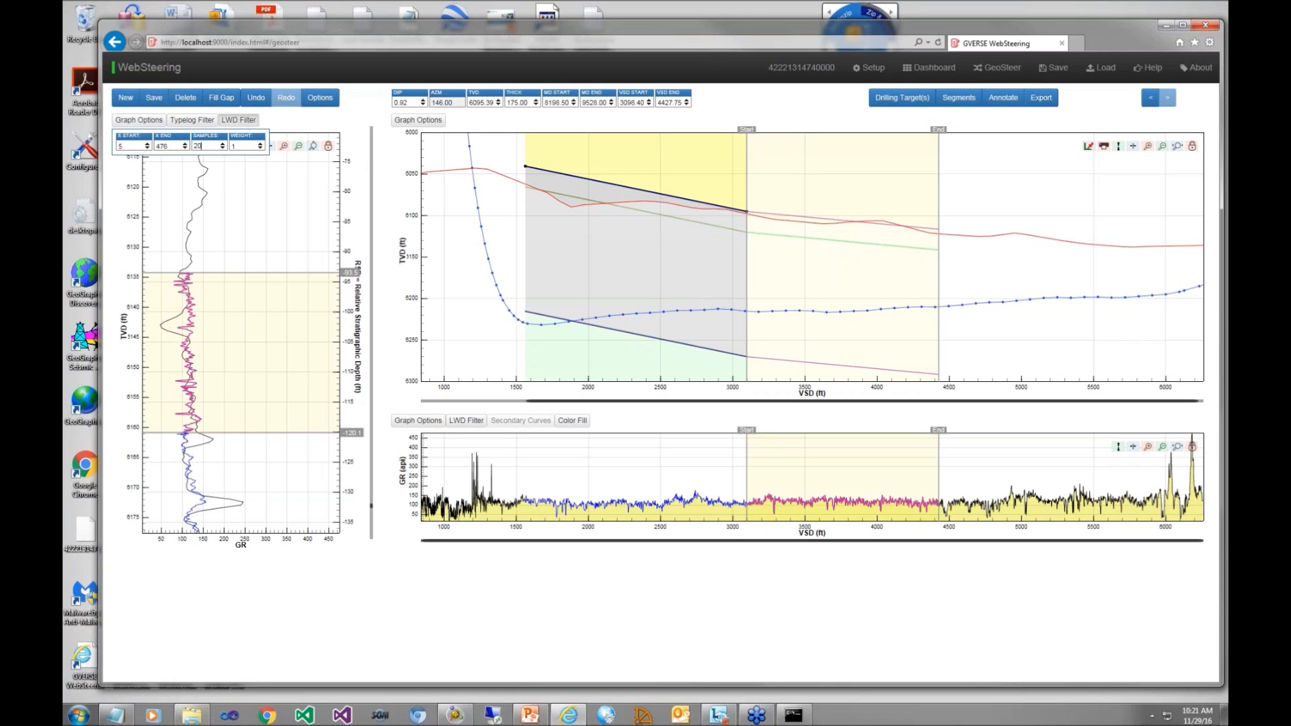
pyautogui.press('BackSpace')
pyautogui.press('BackSpace')
pyautogui.write('5')
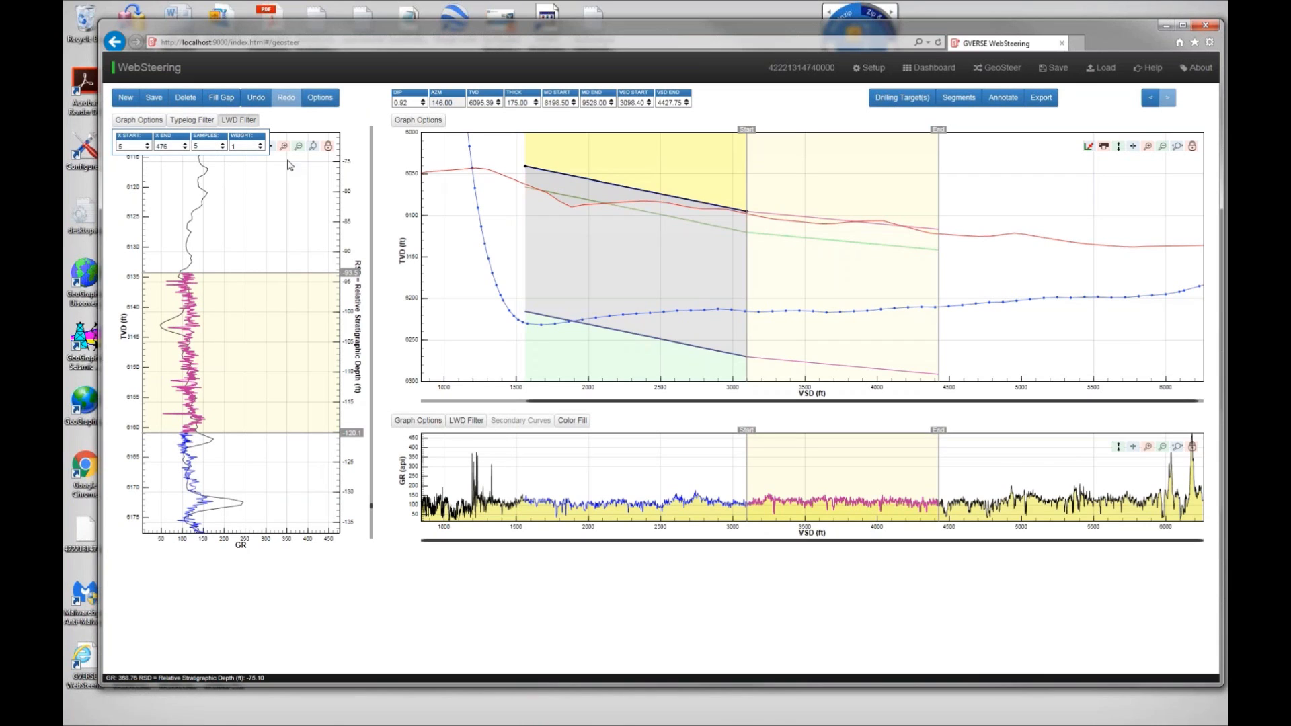
# Step: Normalize the type log curve with a shift of 100
pyautogui.click(201, 121)
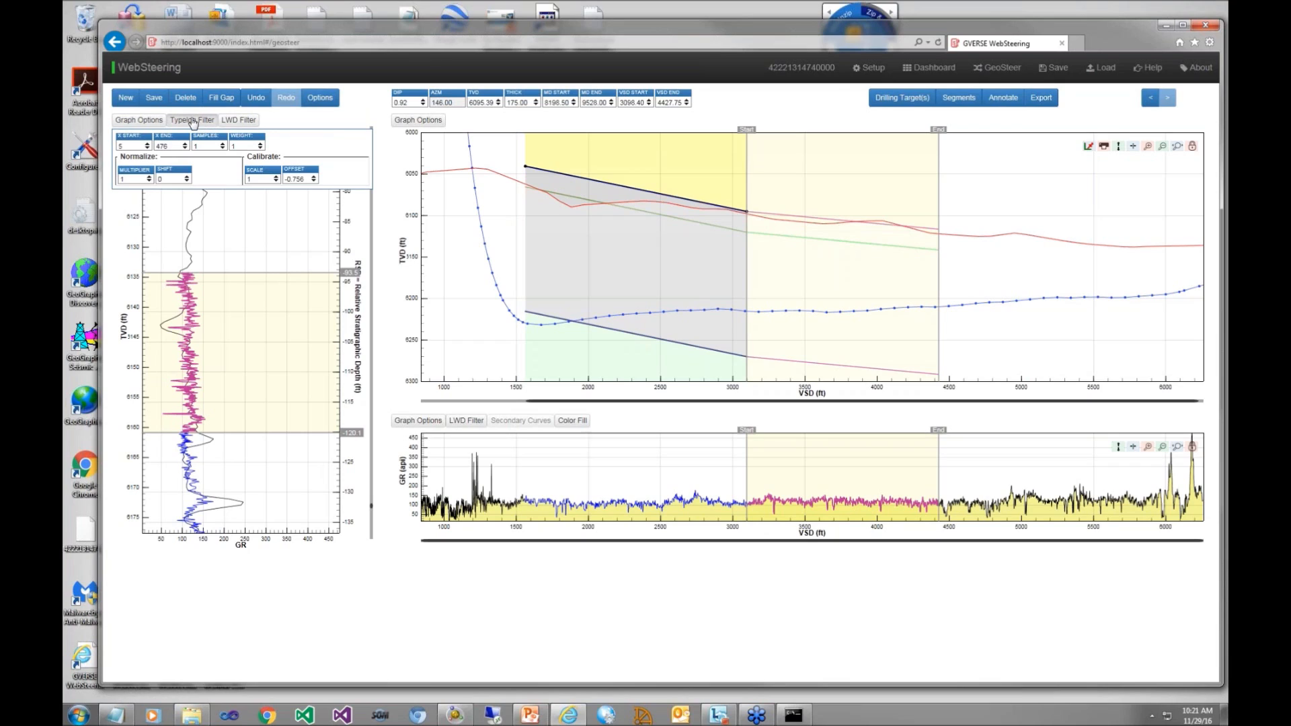
pyautogui.moveTo(162, 179); pyautogui.dragTo(149, 182)
pyautogui.write('100')
pyautogui.press('Return')
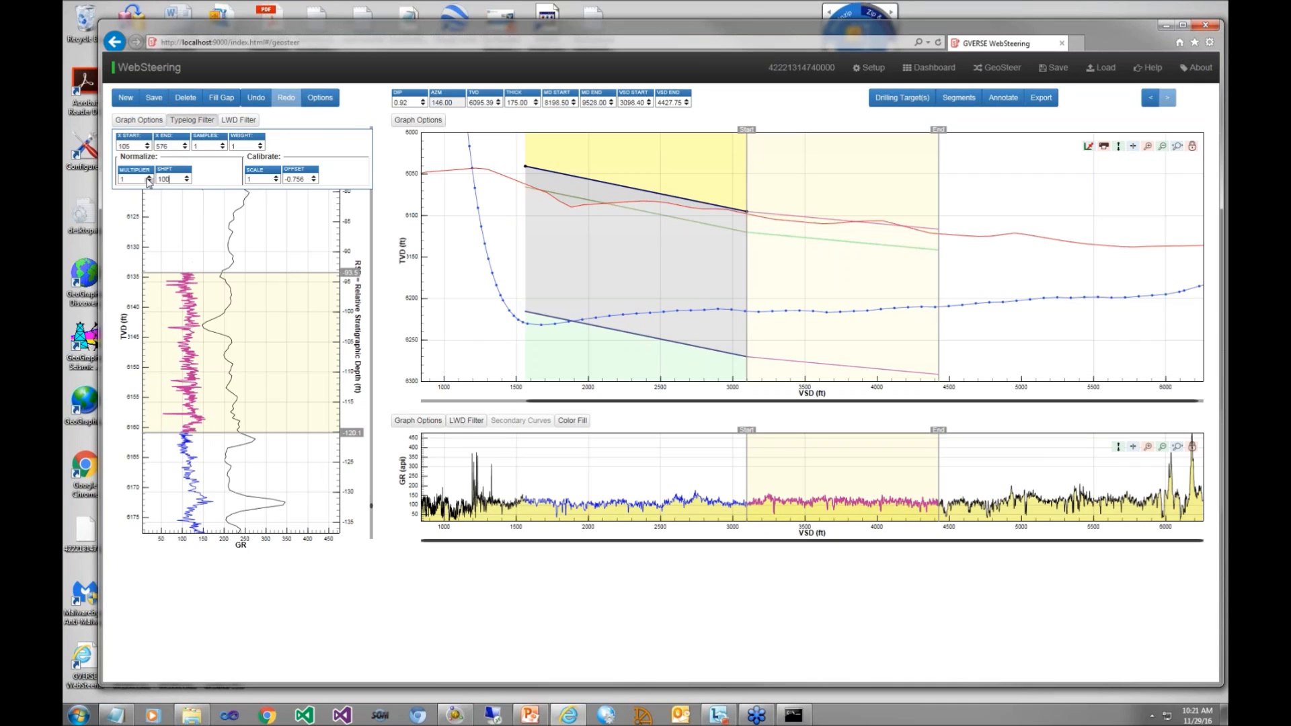
# Step: Set the type log curve's normalization shift to 1
pyautogui.moveTo(171, 180); pyautogui.dragTo(158, 179)
pyautogui.write('1')
pyautogui.press('Return')
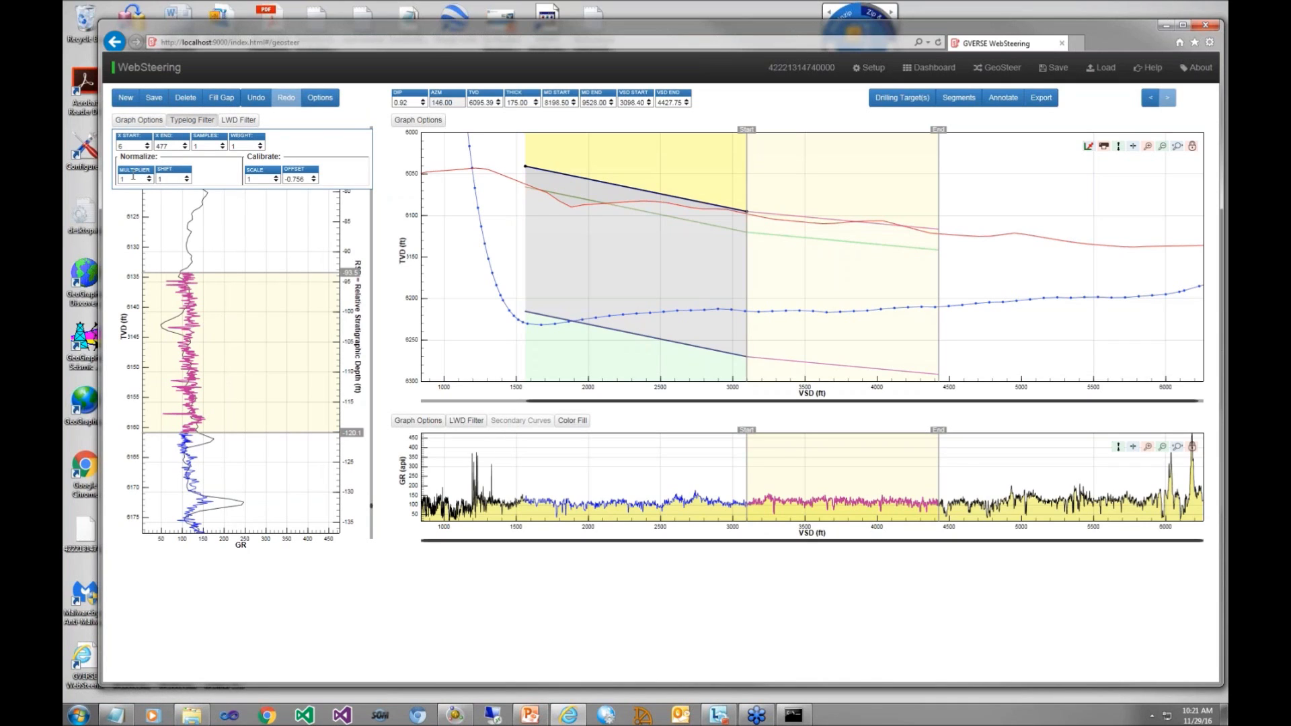
# Step: Try a normalization multiplier of 0.5 on the type log curve, and return the multiplier to 1
pyautogui.moveTo(133, 177); pyautogui.dragTo(108, 178)
pyautogui.write('0.5')
pyautogui.press('Return')
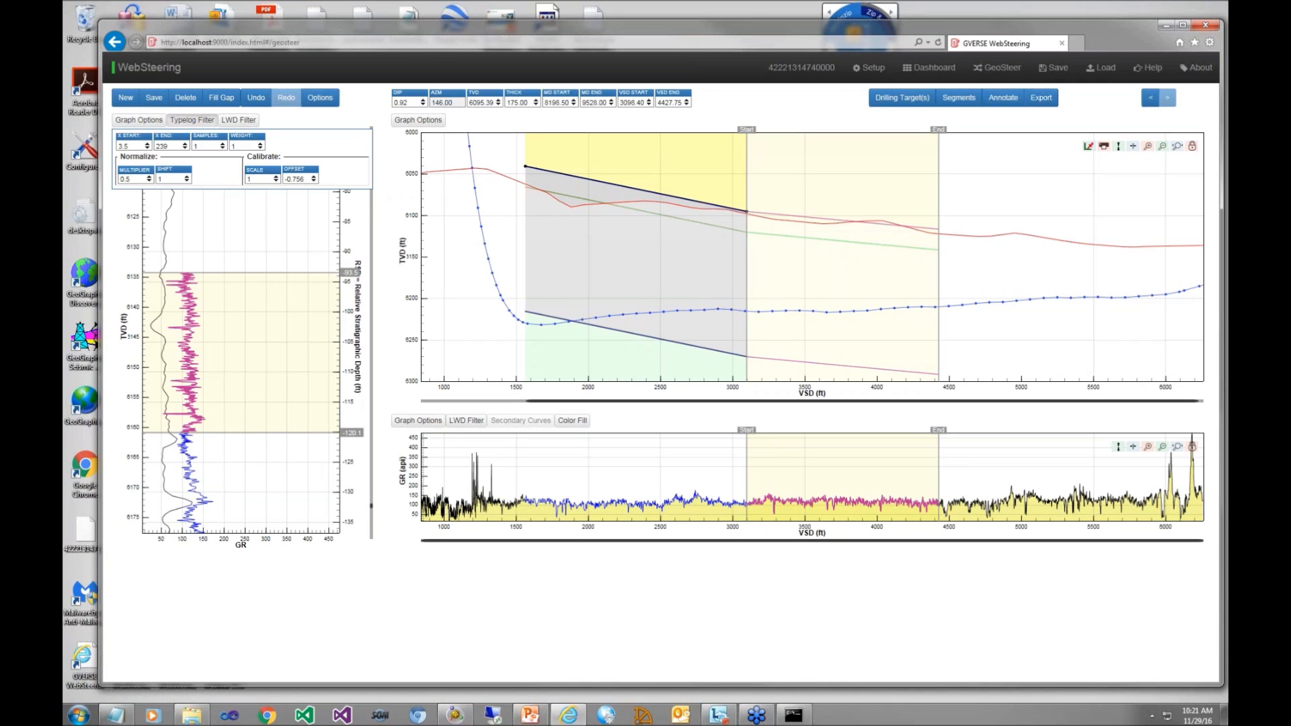
pyautogui.doubleClick(126, 179)
pyautogui.write('1')
pyautogui.press('Return')
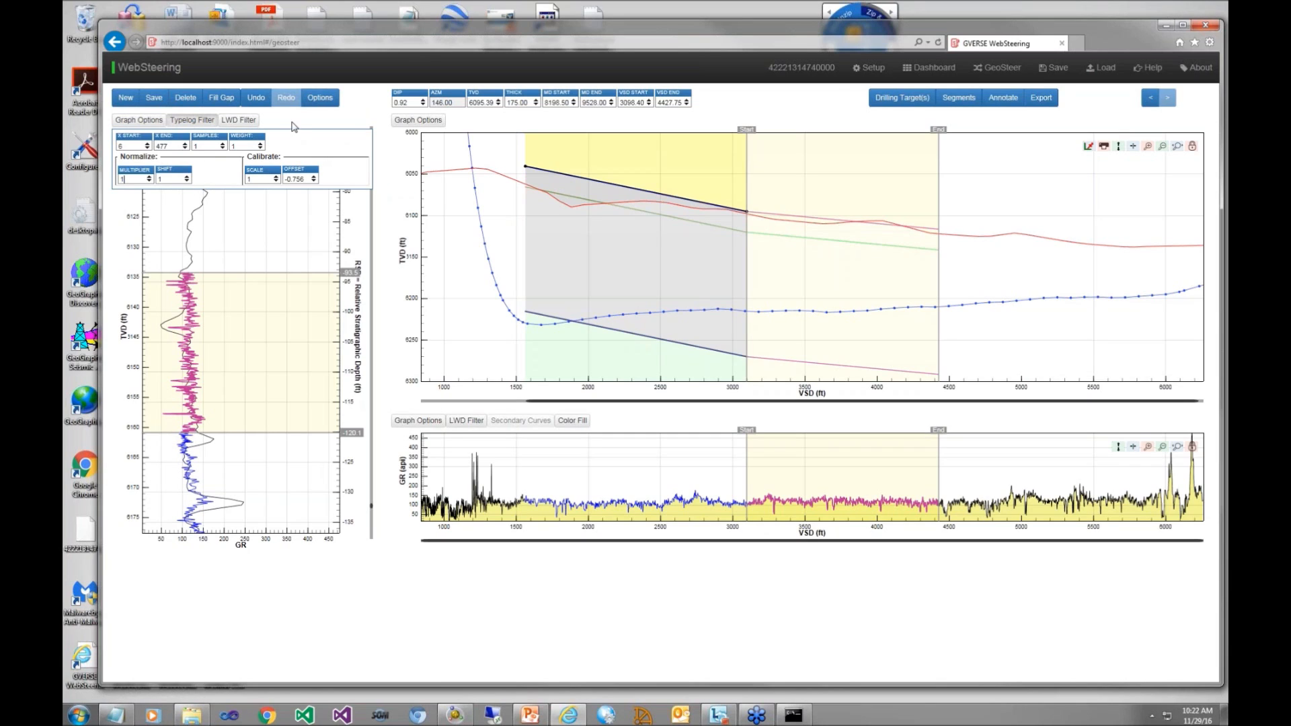
# Step: Create a new segment after the second one and display the Upper Barnett and Barnett MFS formations on the type log
pyautogui.click(126, 99)
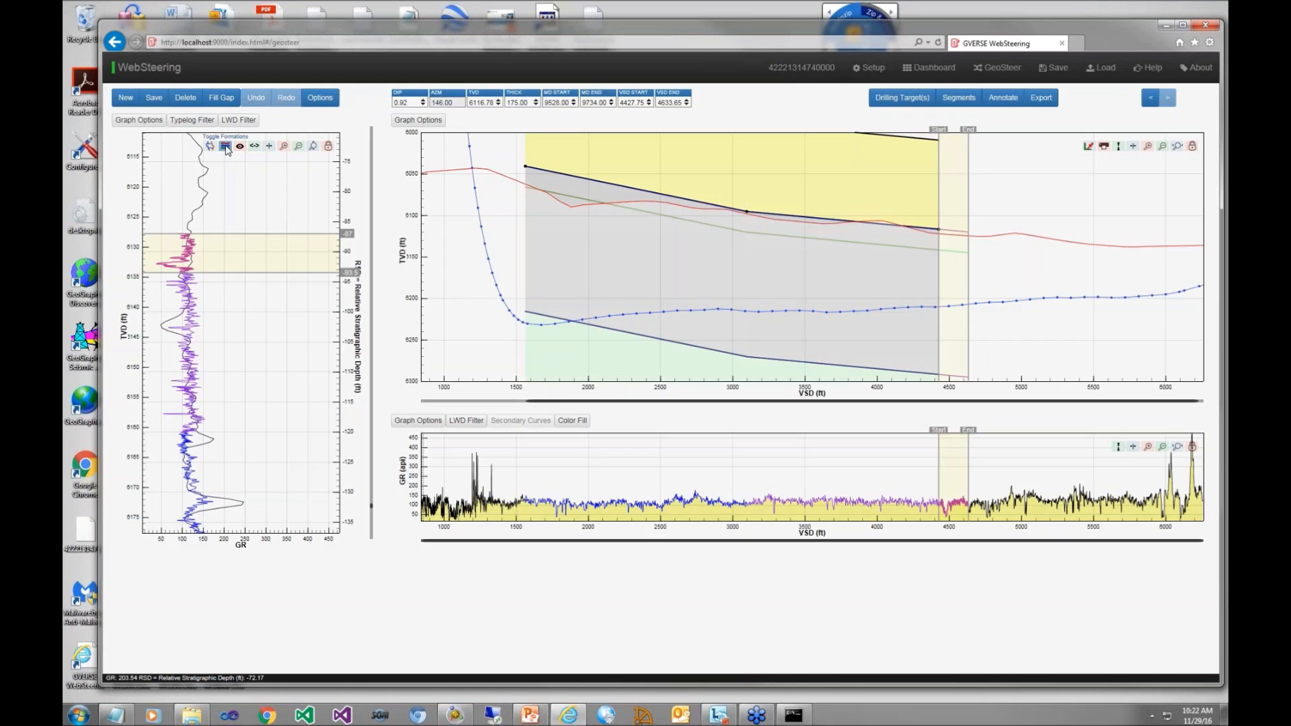
pyautogui.click(226, 147)
pyautogui.click(593, 197)
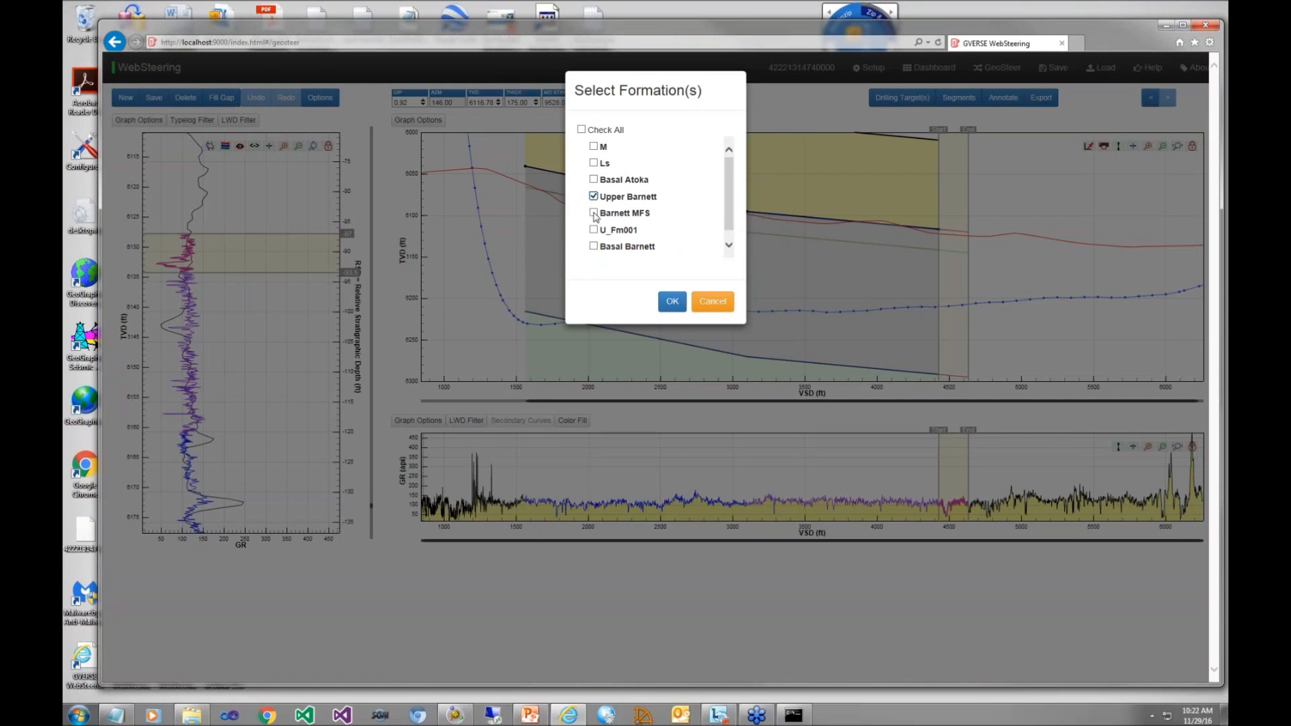
pyautogui.click(593, 213)
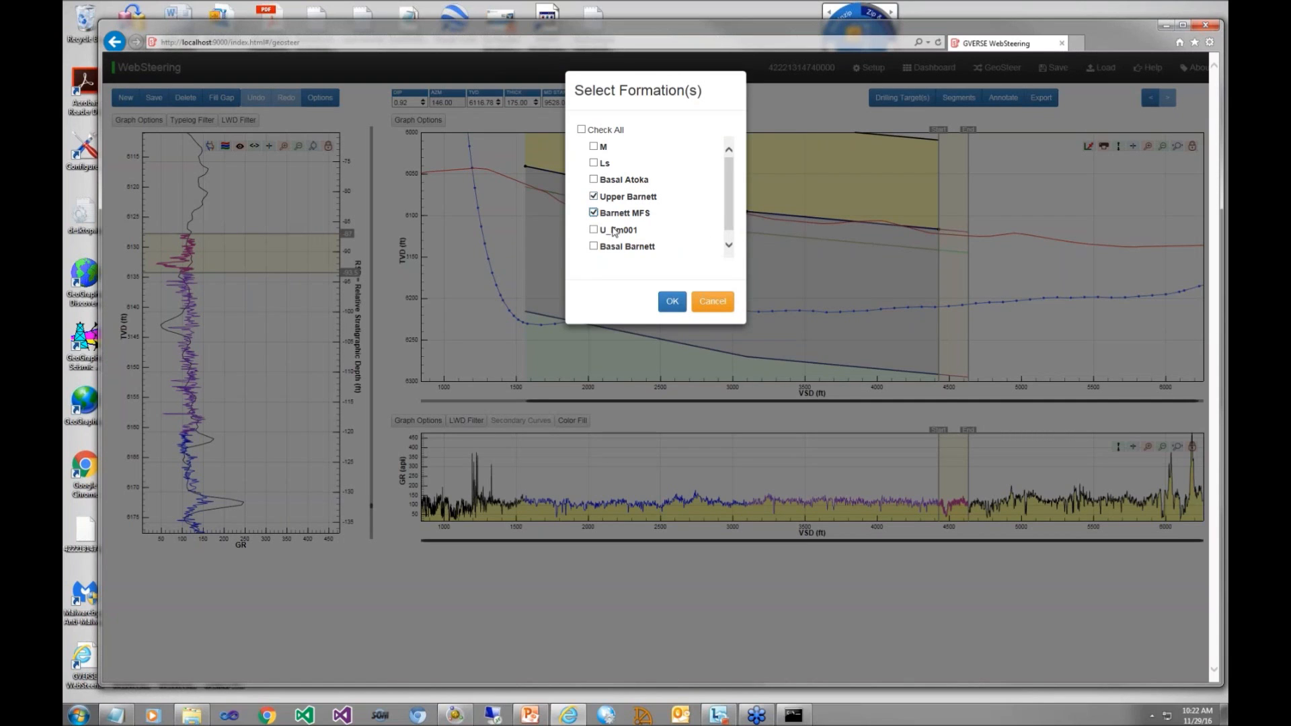
pyautogui.click(677, 308)
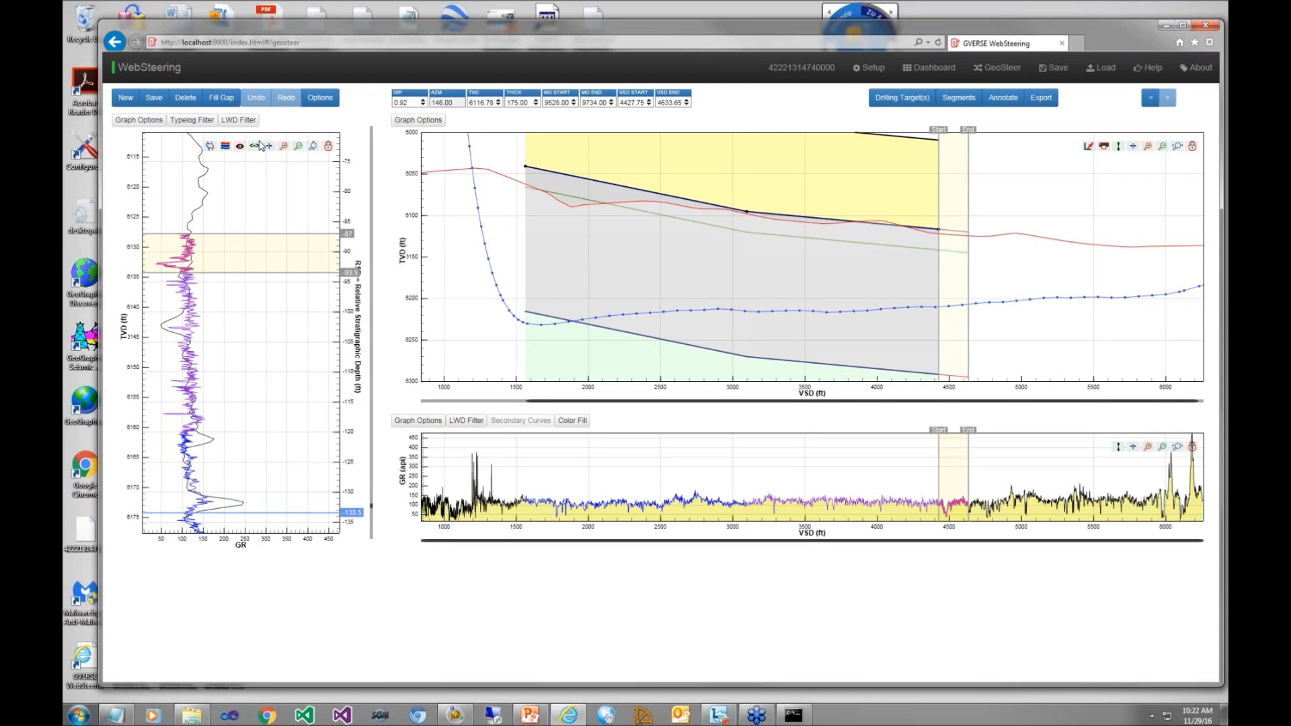
# Step: Extend the third segment's end to about 5,206 ft VSD and adjust its dip to about 0.88 on the type log
pyautogui.click(299, 147)
pyautogui.click(299, 147)
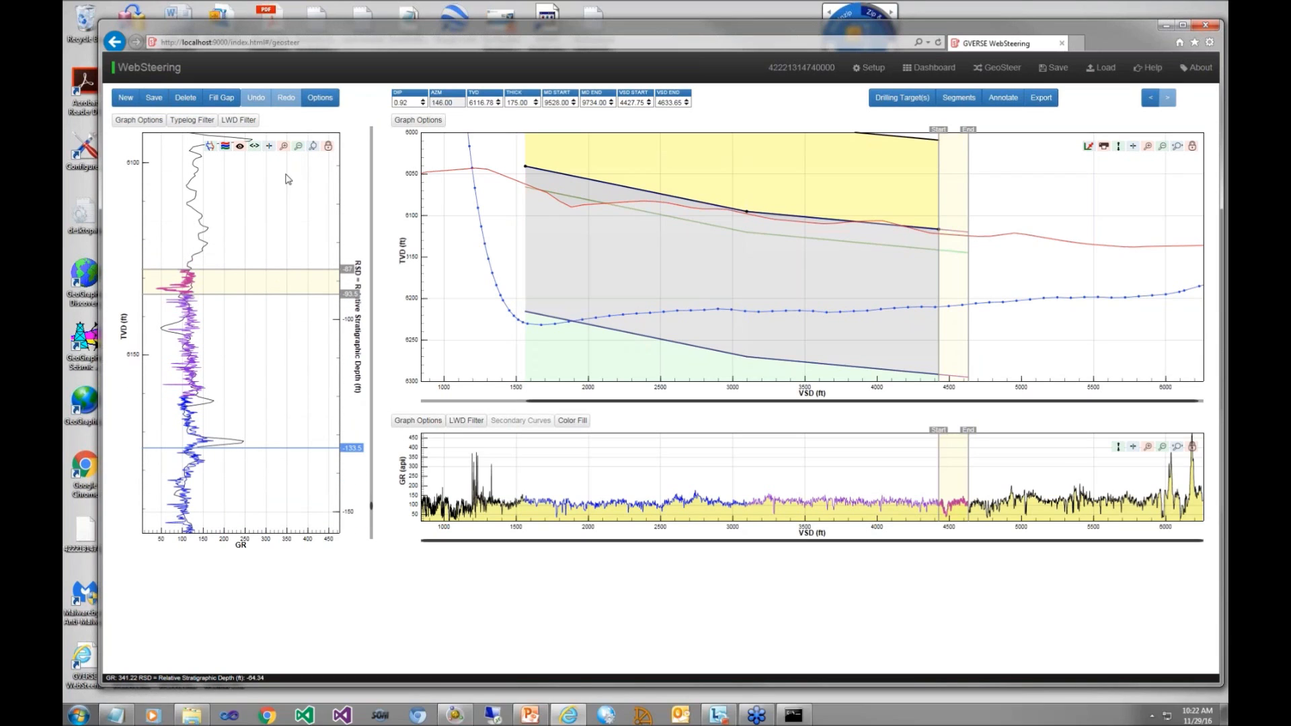
pyautogui.click(299, 147)
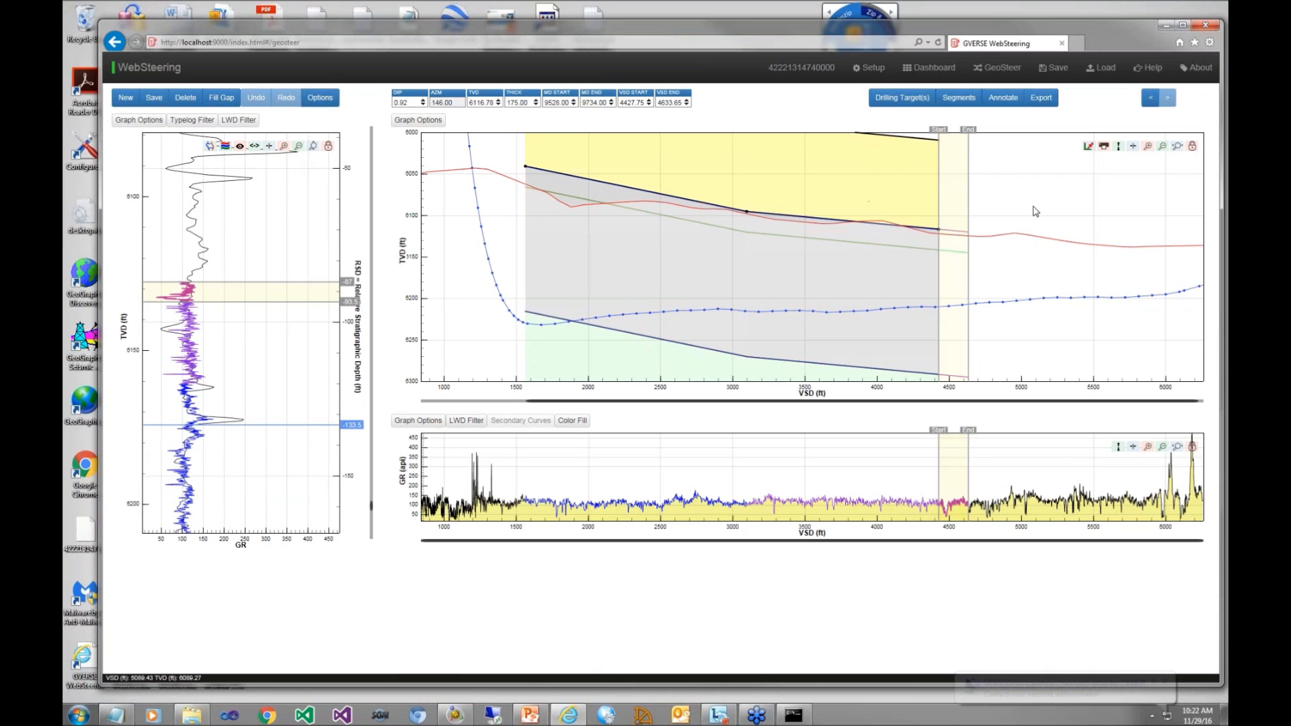
pyautogui.moveTo(975, 209); pyautogui.dragTo(1054, 209)
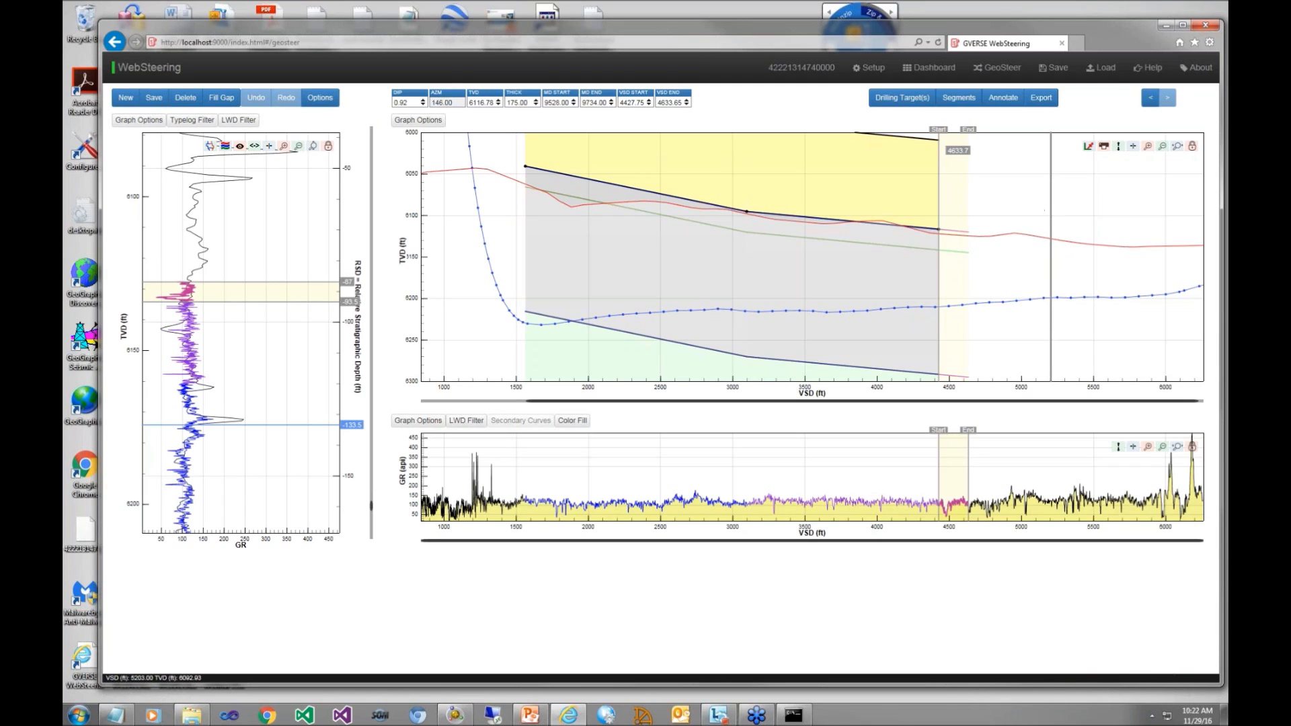
pyautogui.click(1051, 210)
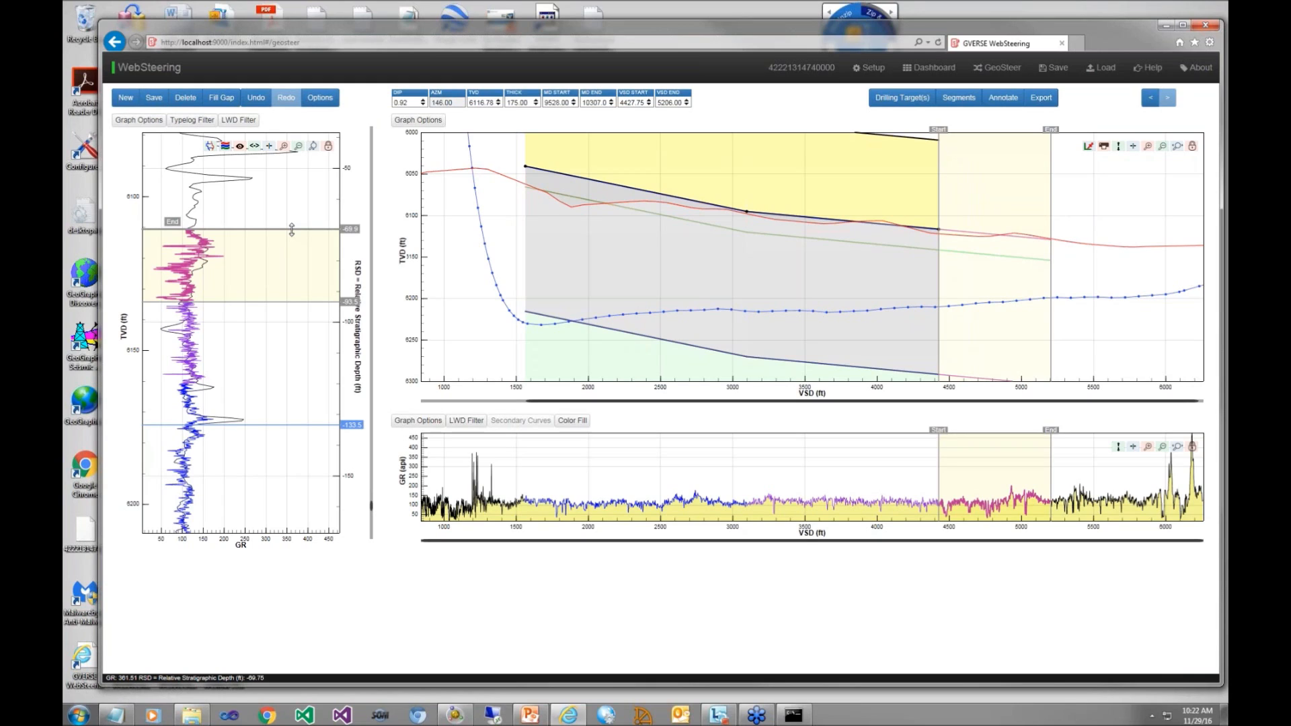
pyautogui.moveTo(292, 230); pyautogui.dragTo(291, 231)
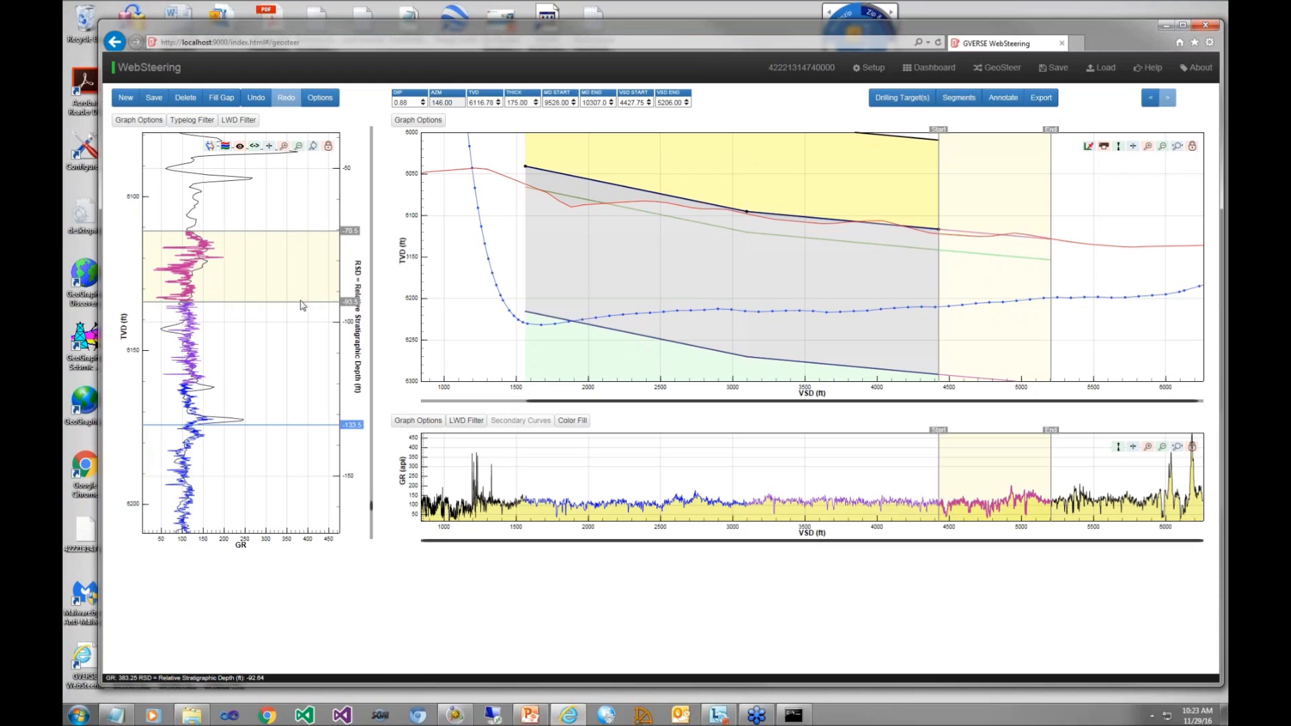
# Step: Try faulting the third segment by shifting it vertically on the type log and the cross section, and return it to its original depth
pyautogui.moveTo(298, 302); pyautogui.dragTo(295, 264)
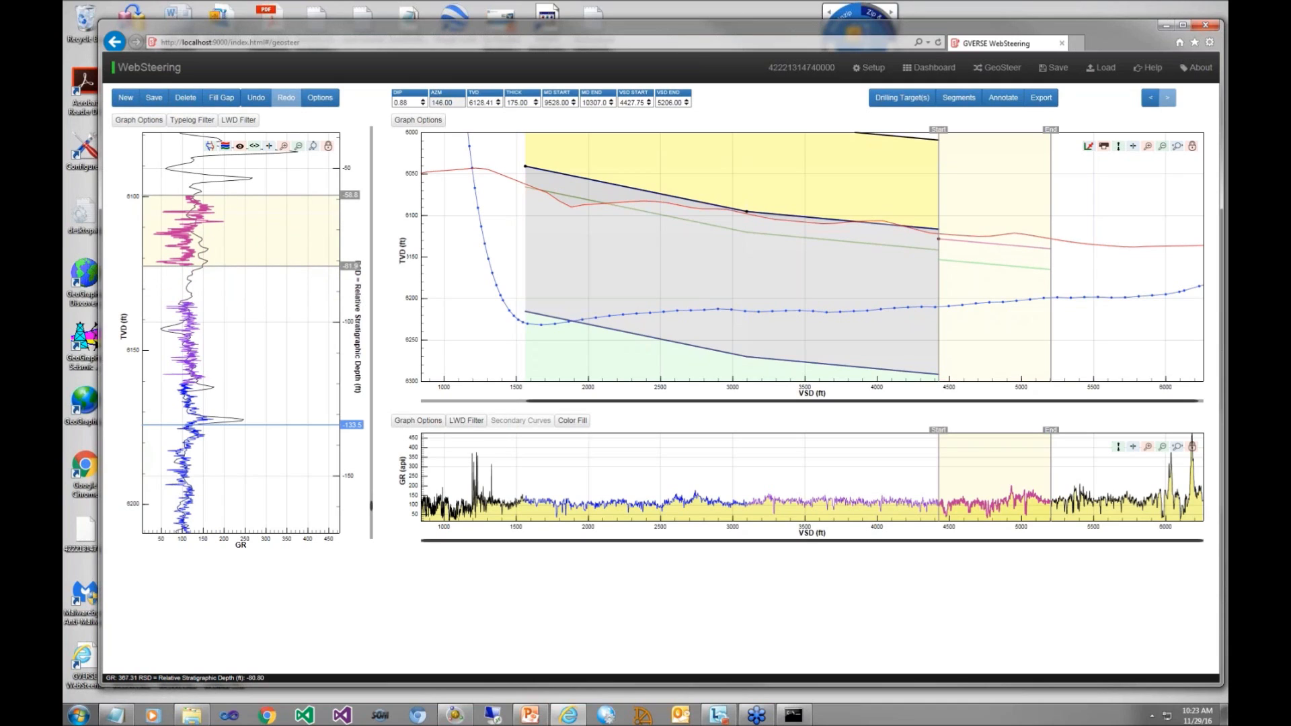
pyautogui.click(292, 303)
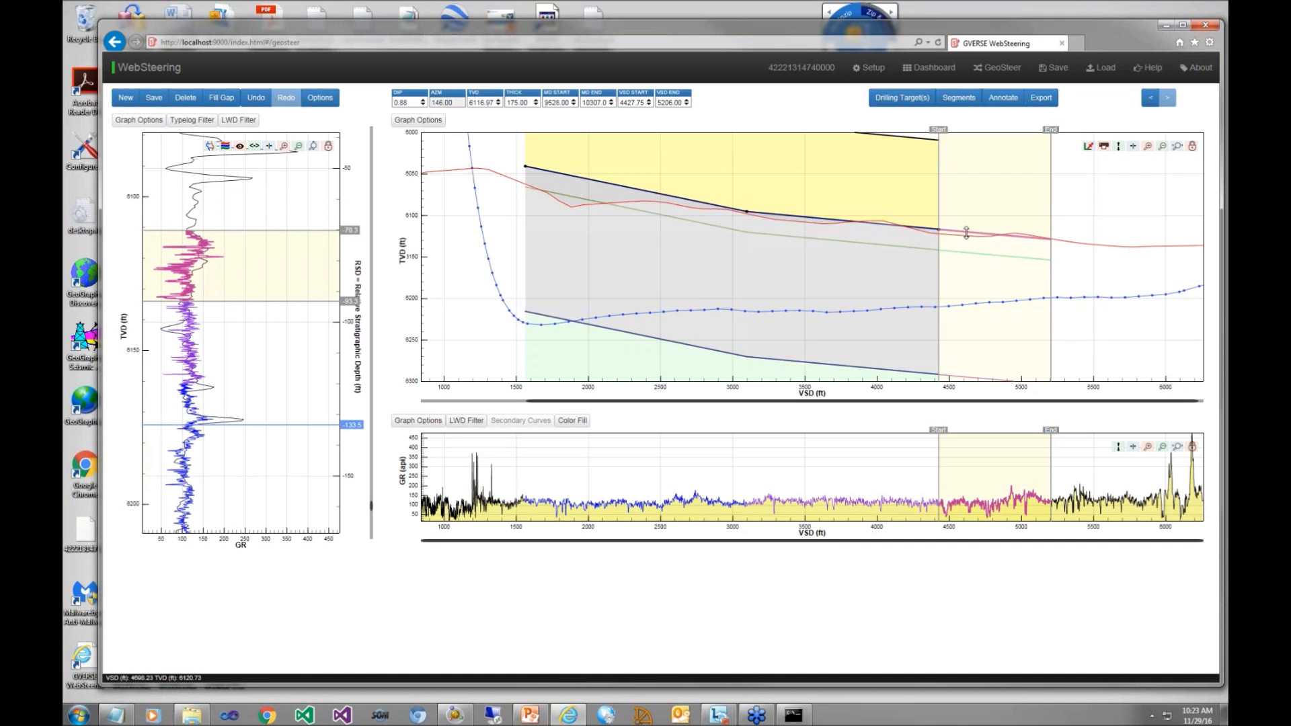
pyautogui.click(128, 98)
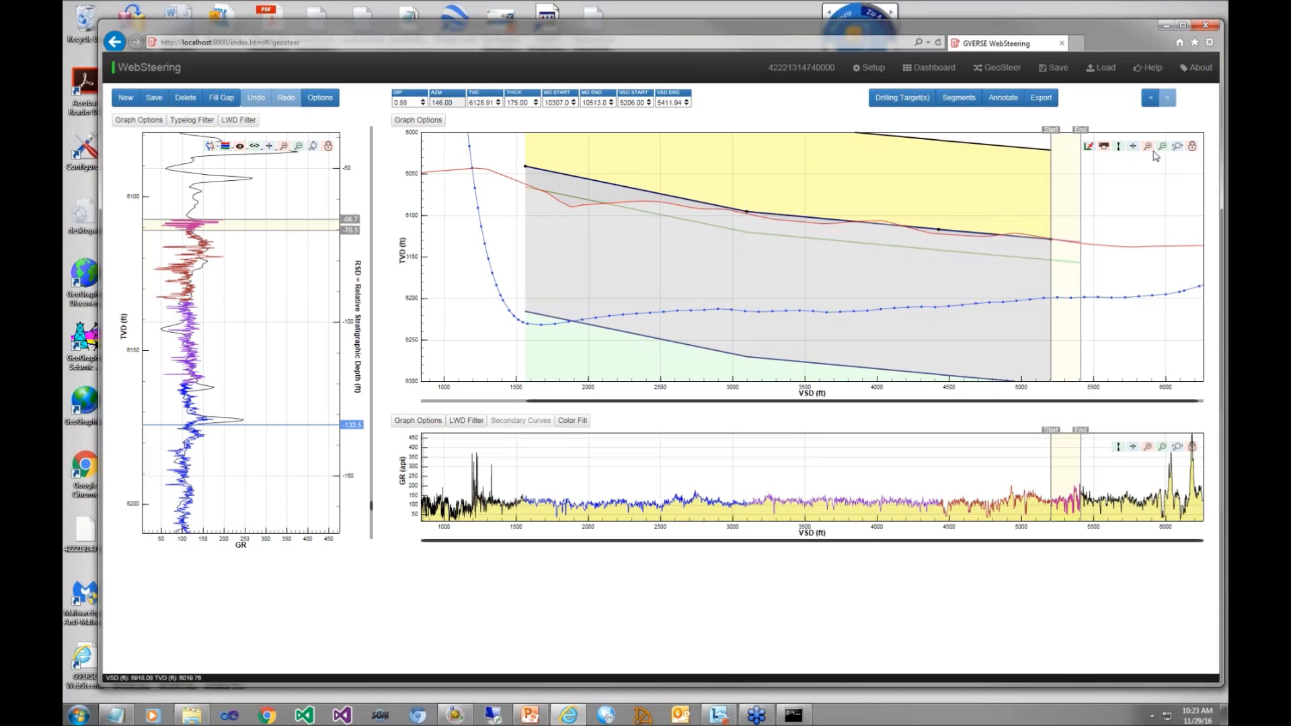
pyautogui.click(1150, 99)
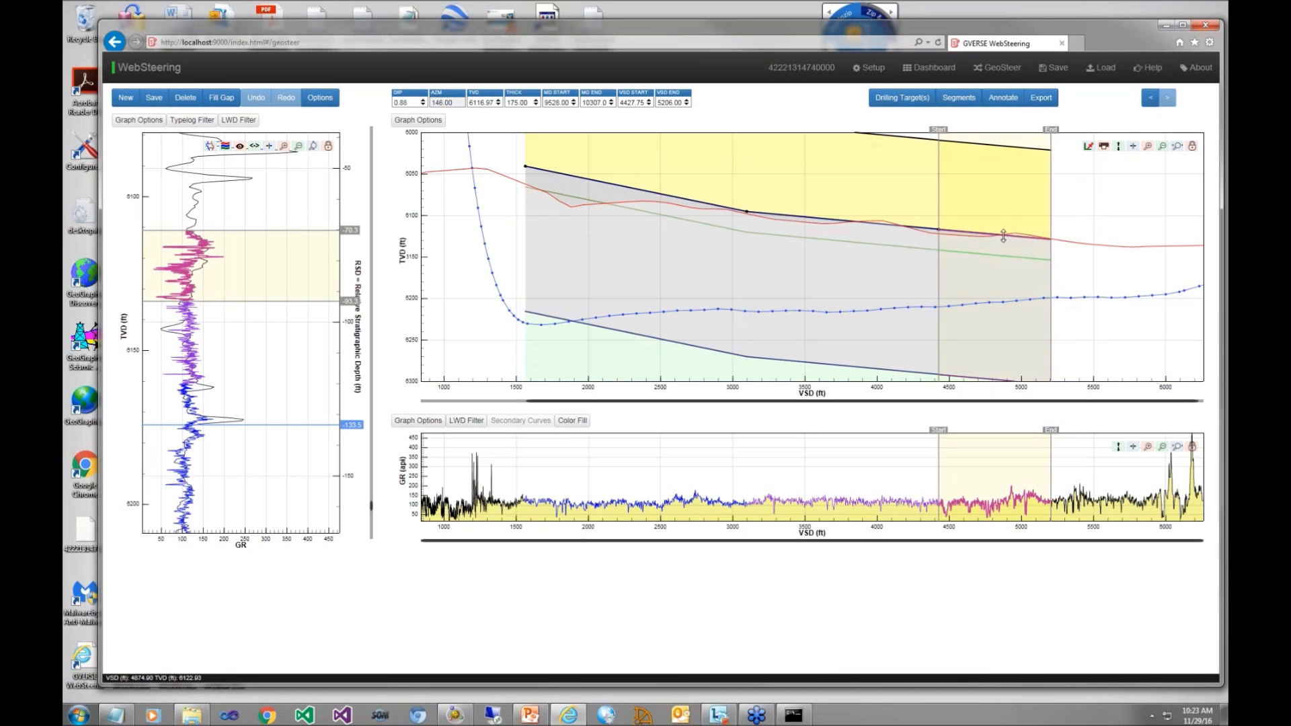
pyautogui.moveTo(1003, 236); pyautogui.dragTo(1002, 213)
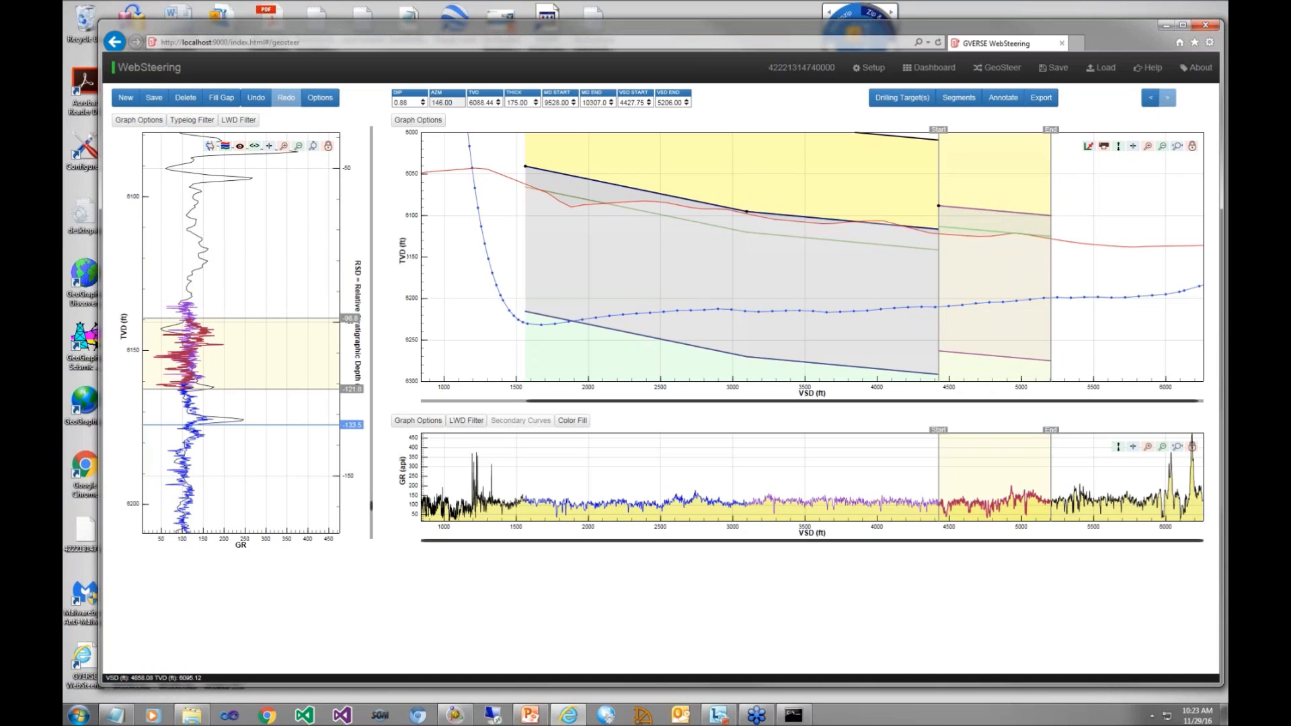
pyautogui.moveTo(1002, 211); pyautogui.dragTo(999, 234)
pyautogui.moveTo(999, 233); pyautogui.dragTo(998, 234)
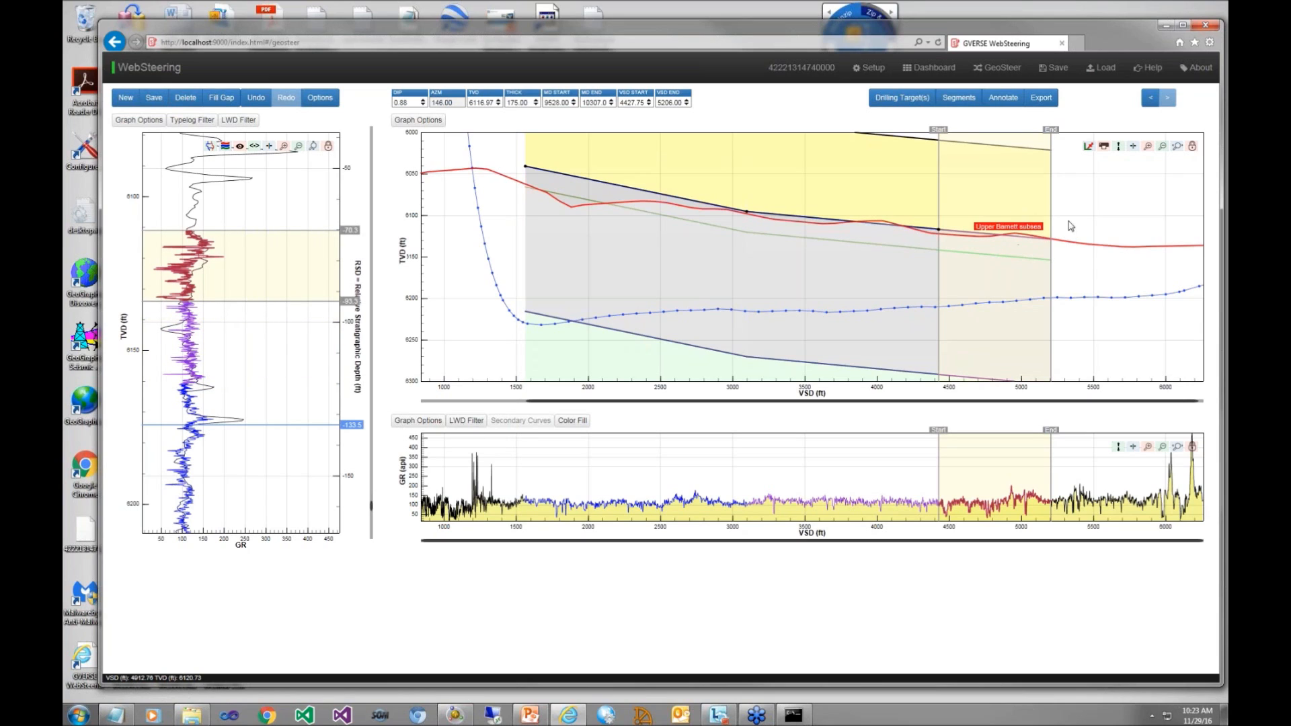
# Step: Add and save a fourth segment ending at about 6,245 ft VSD, with its dip fitted to about 0.83 on the type log
pyautogui.click(125, 97)
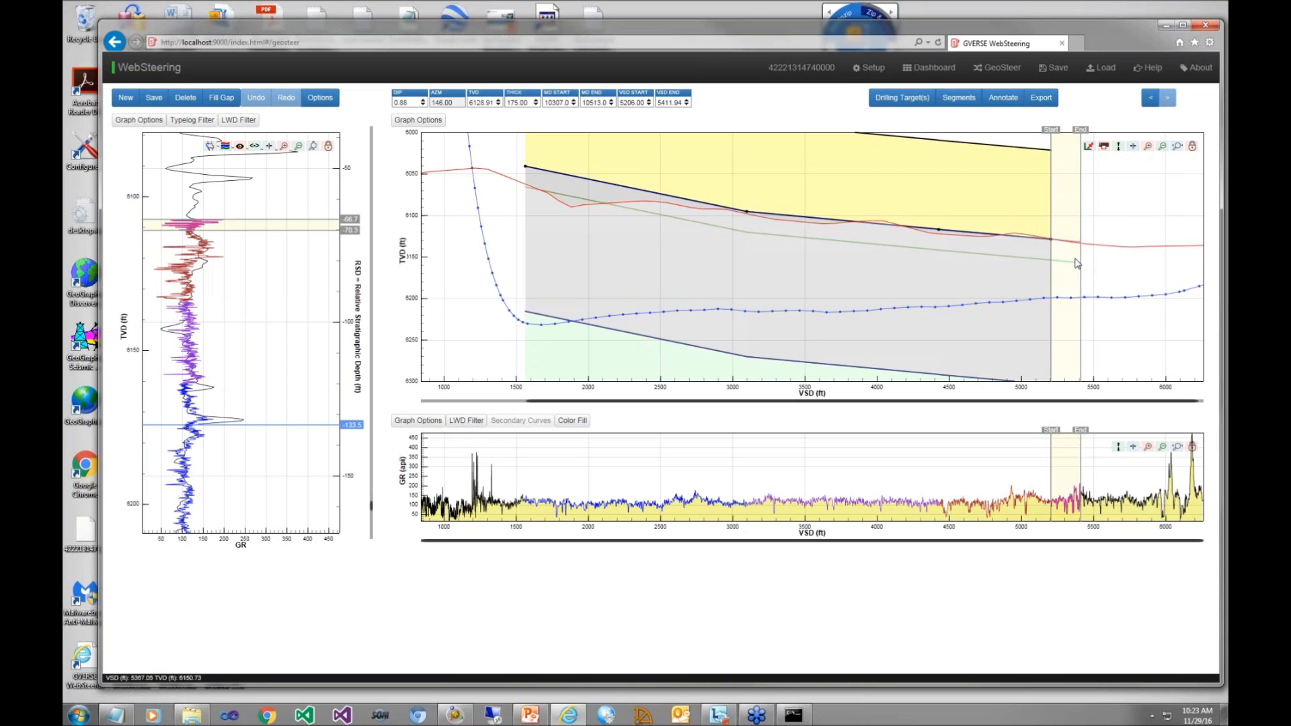
pyautogui.moveTo(1082, 264); pyautogui.dragTo(1201, 253)
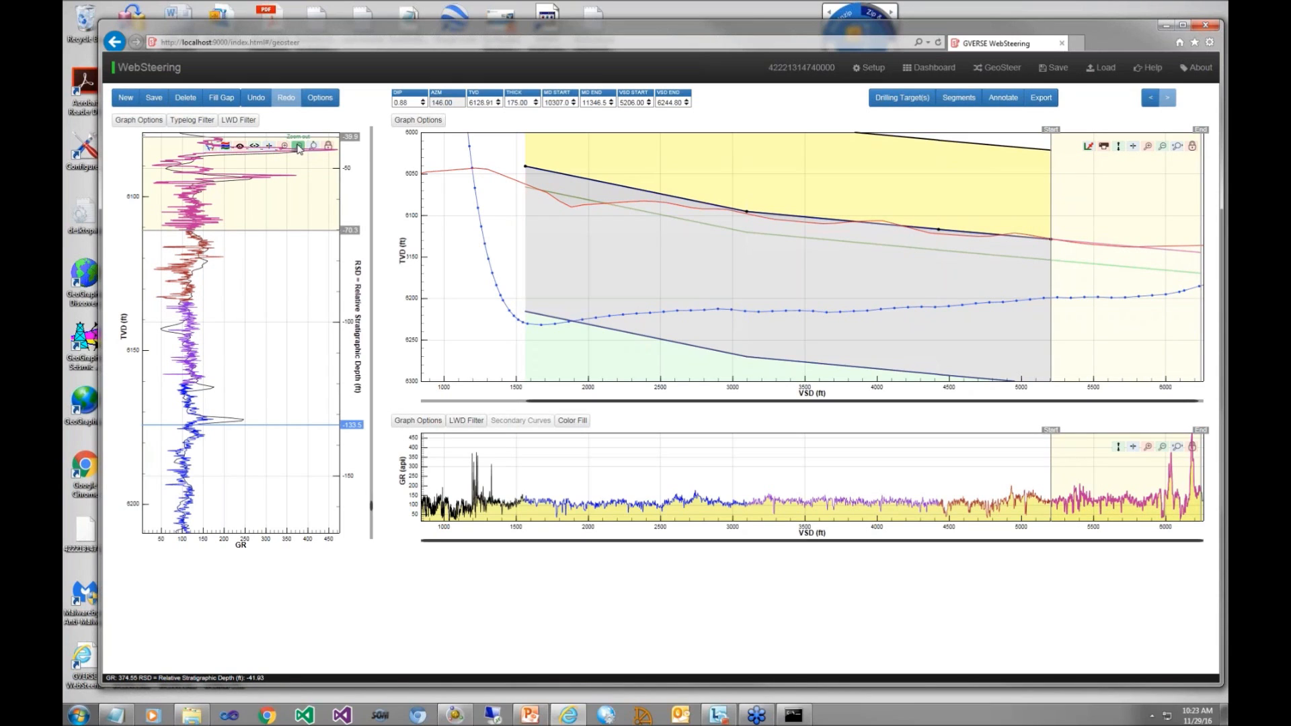
pyautogui.click(299, 146)
pyautogui.click(299, 146)
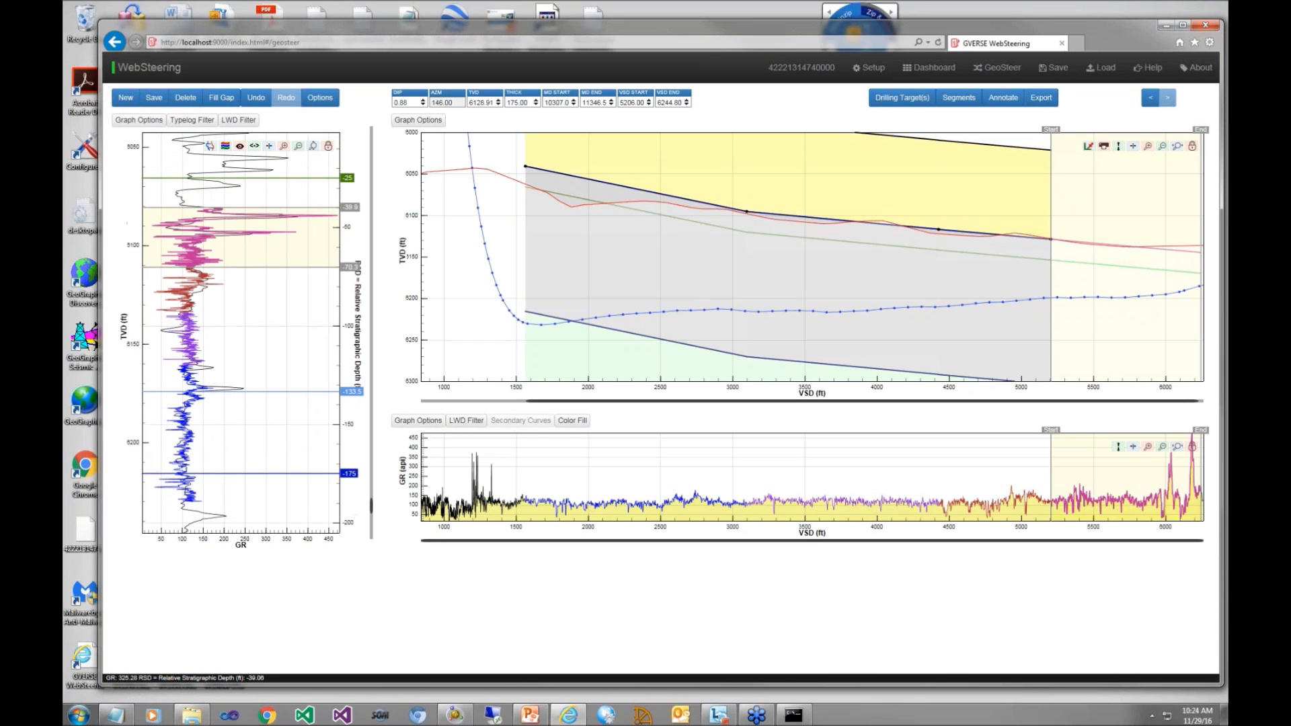
pyautogui.moveTo(276, 208); pyautogui.dragTo(277, 209)
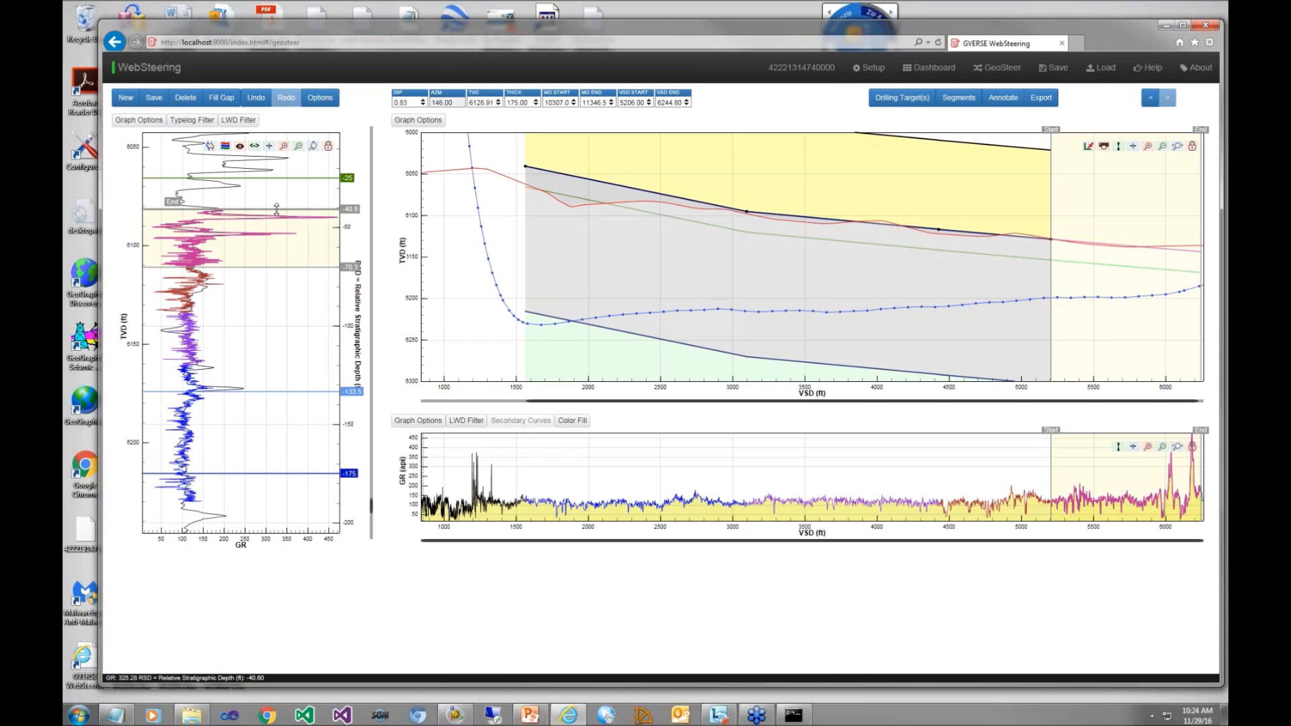
pyautogui.click(154, 98)
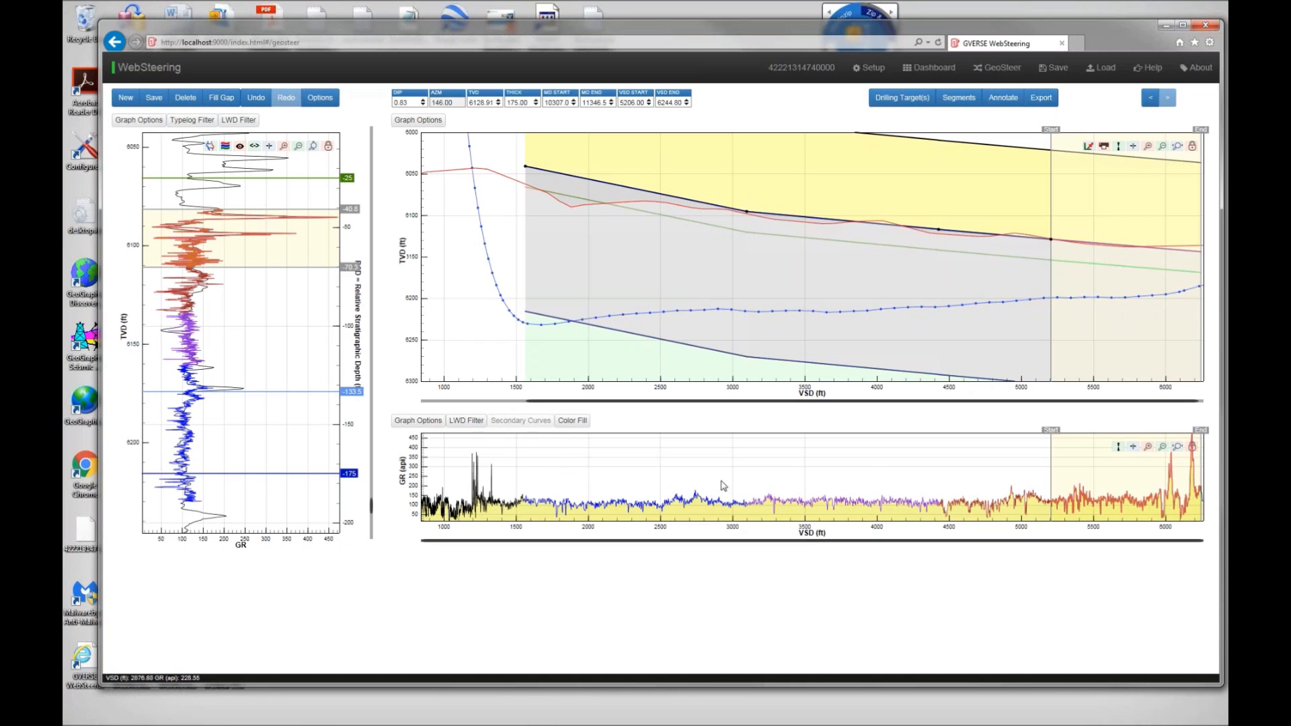
# Step: Review the dip, depth and fault values of the interpreted segments in the Segments Table
pyautogui.click(958, 98)
pyautogui.moveTo(1020, 120); pyautogui.dragTo(796, 142)
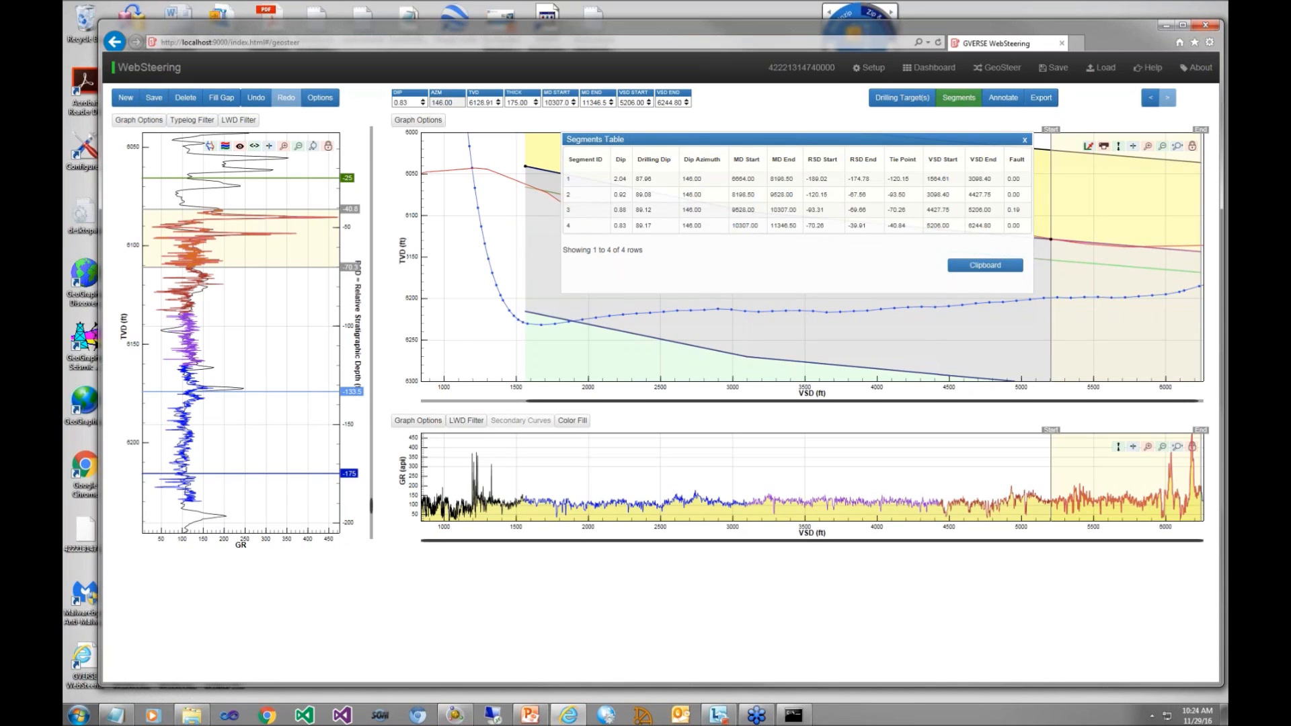
pyautogui.click(1025, 143)
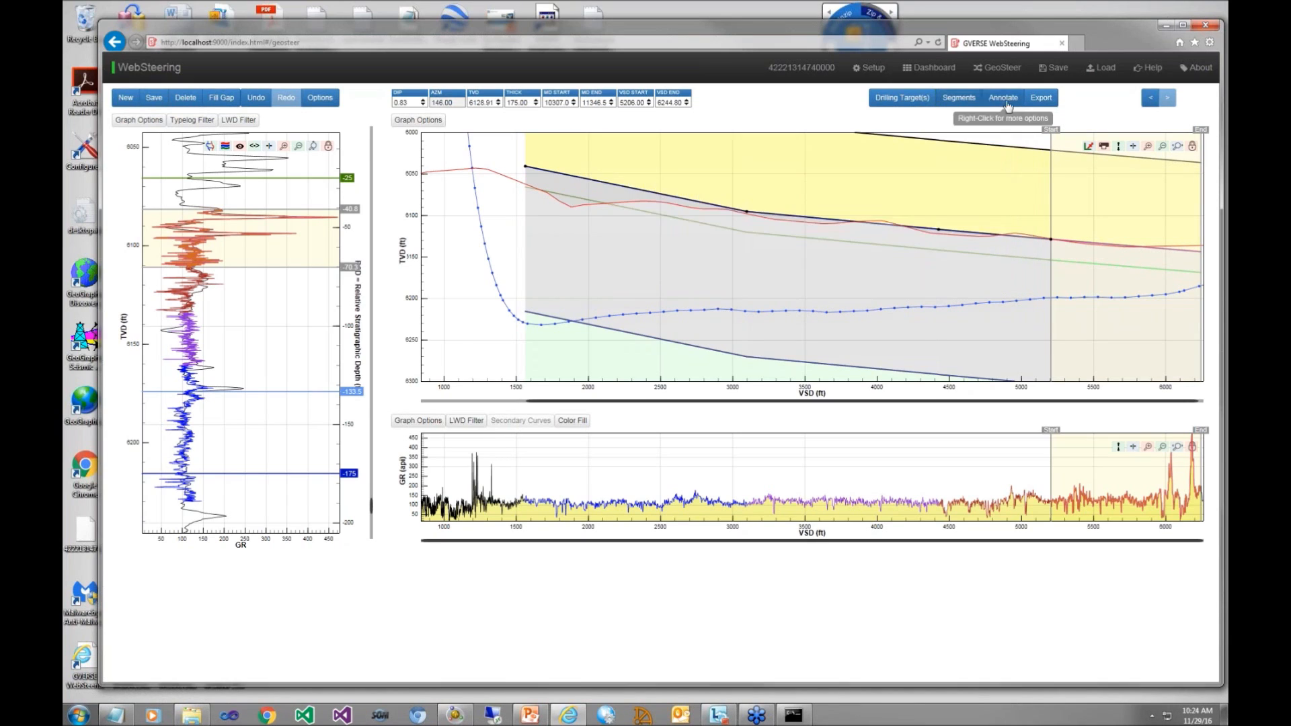
# Step: Annotate the target zone's upper boundary near 4,300 ft VSD on the cross section with the text "This is an annotation"
pyautogui.click(1002, 97)
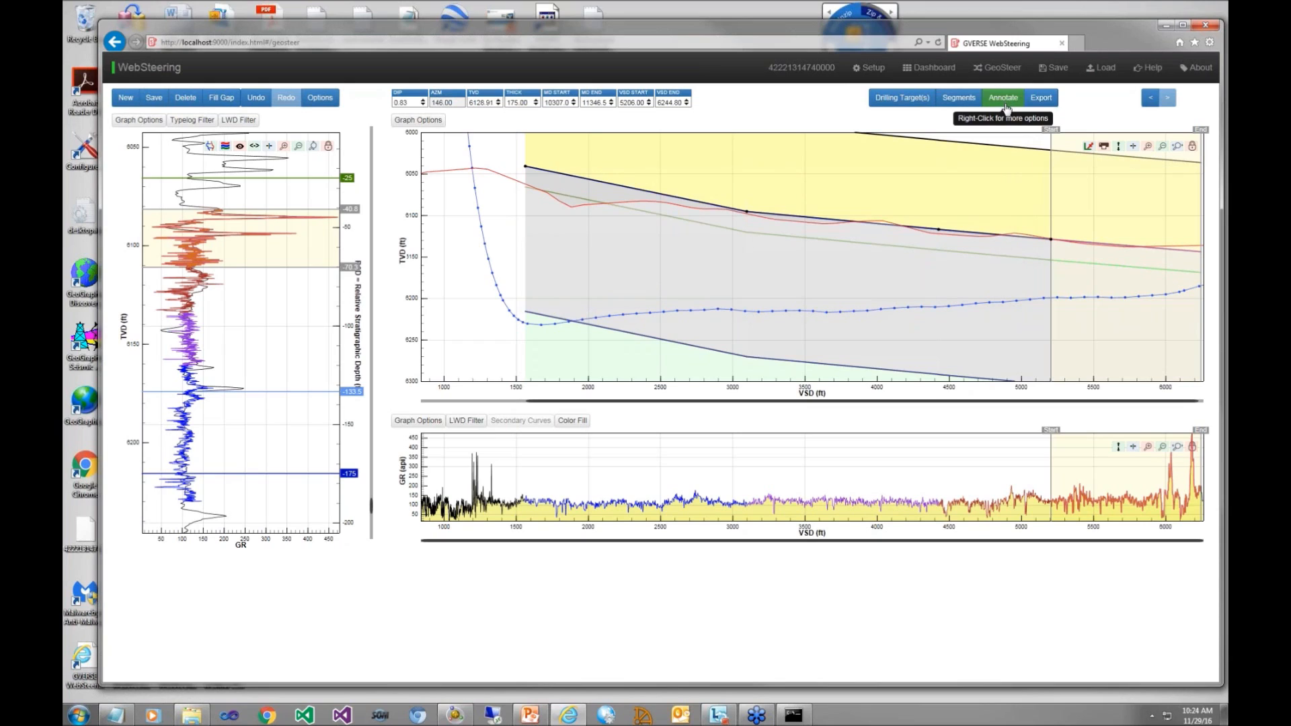
pyautogui.click(918, 221)
pyautogui.moveTo(933, 213); pyautogui.dragTo(895, 173)
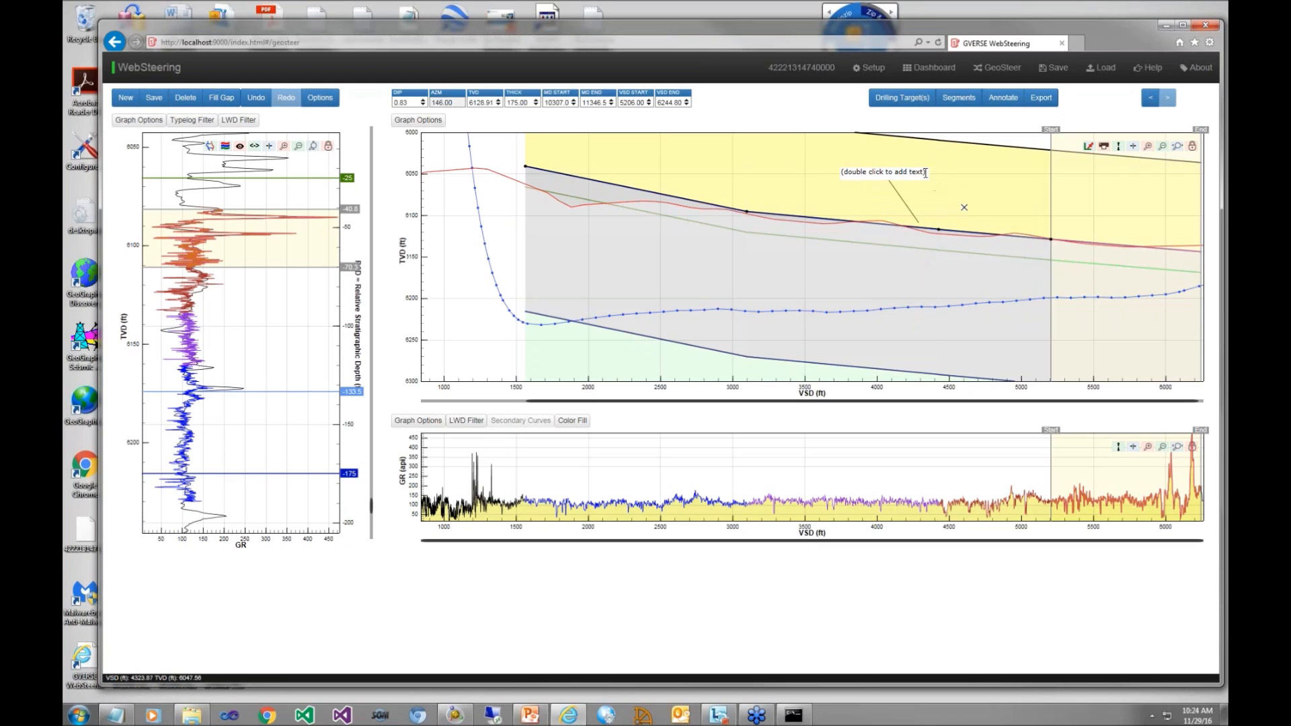
pyautogui.doubleClick(923, 170)
pyautogui.doubleClick(900, 166)
pyautogui.hotkey('ctrl', 'a')
pyautogui.press('BackSpace')
pyautogui.write('This is a n annotation')
pyautogui.press('Return')
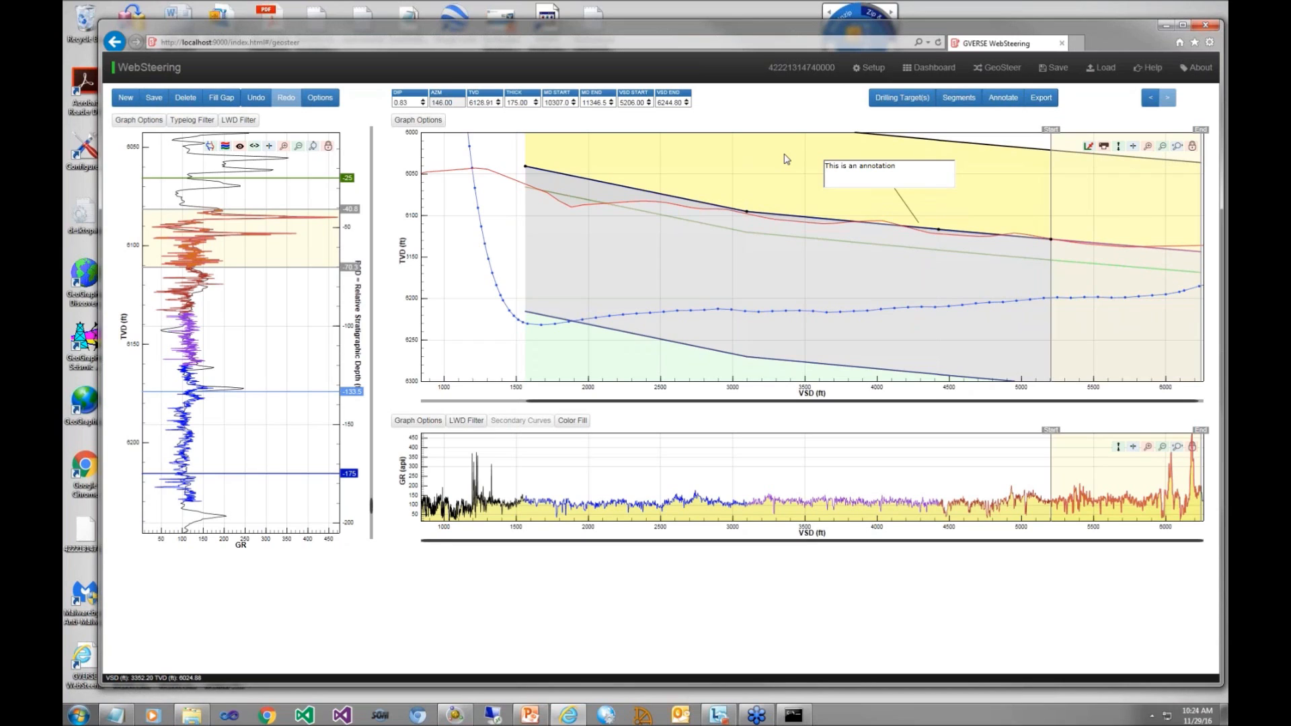
pyautogui.click(810, 147)
# Step: Reposition the annotation text slightly and color it red
pyautogui.moveTo(905, 172)
pyautogui.mouseDown()
pyautogui.moveTo(947, 198)
pyautogui.moveTo(884, 169)
pyautogui.mouseUp()
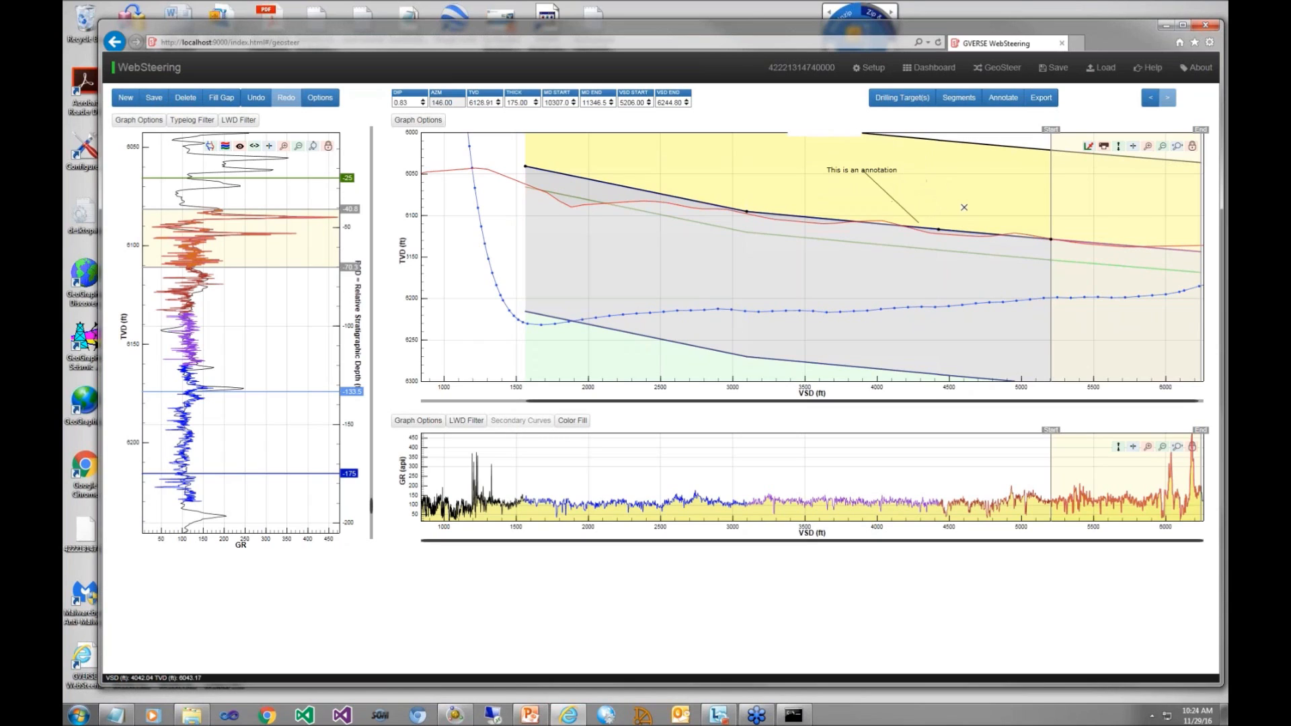
pyautogui.click(920, 201)
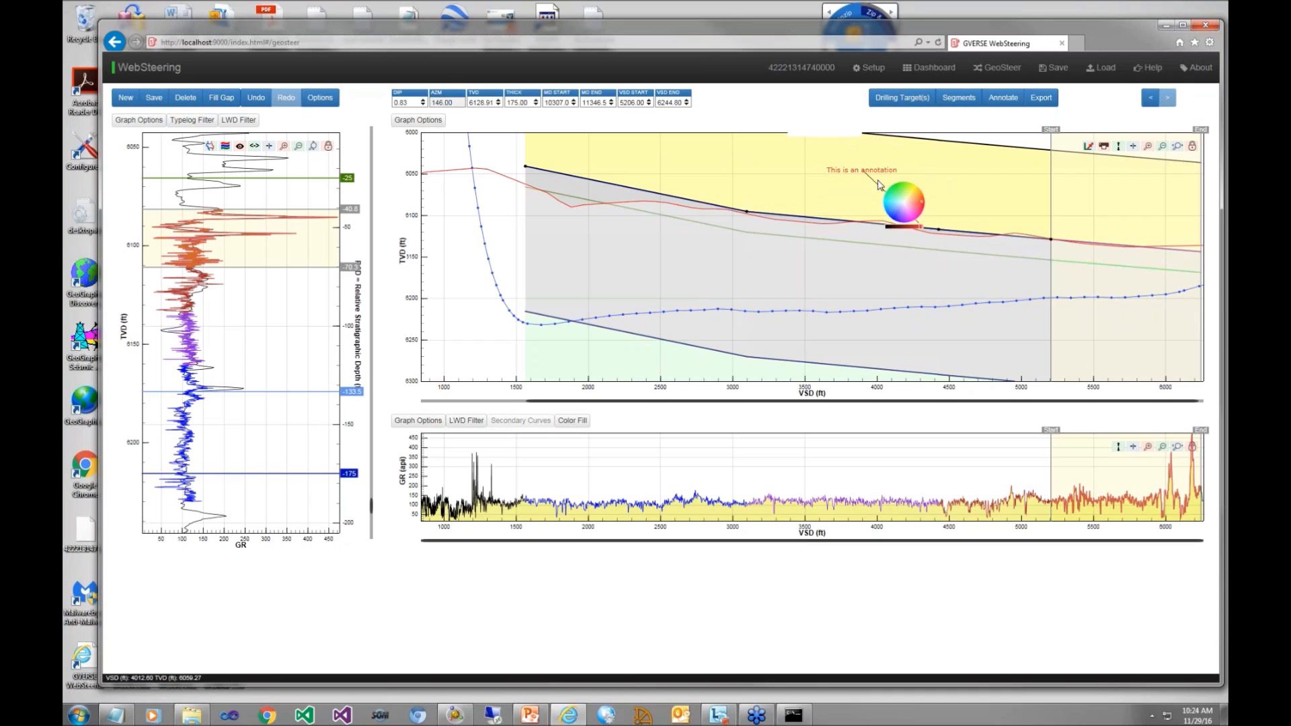
pyautogui.click(909, 177)
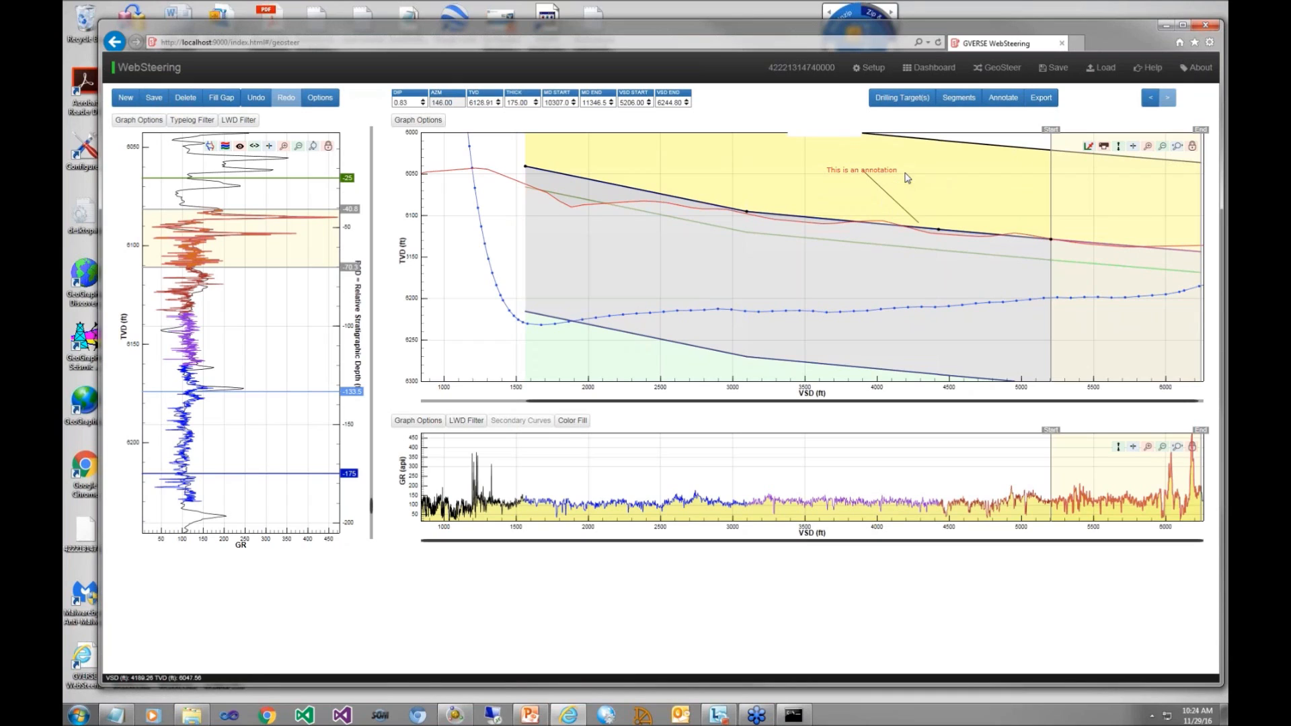
# Step: Draw a drilling target line from the end of the well path to about 7,512 ft VS and 6,192 ft TVD
pyautogui.click(1163, 149)
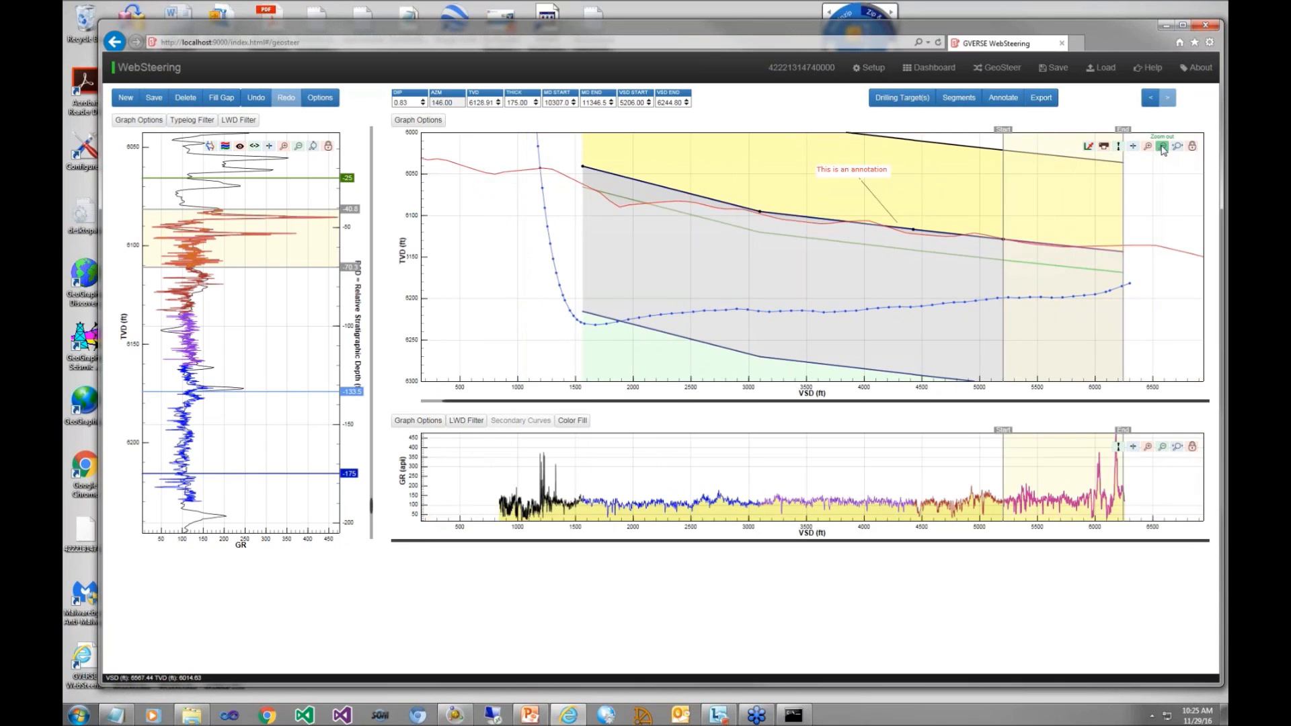
pyautogui.click(1163, 148)
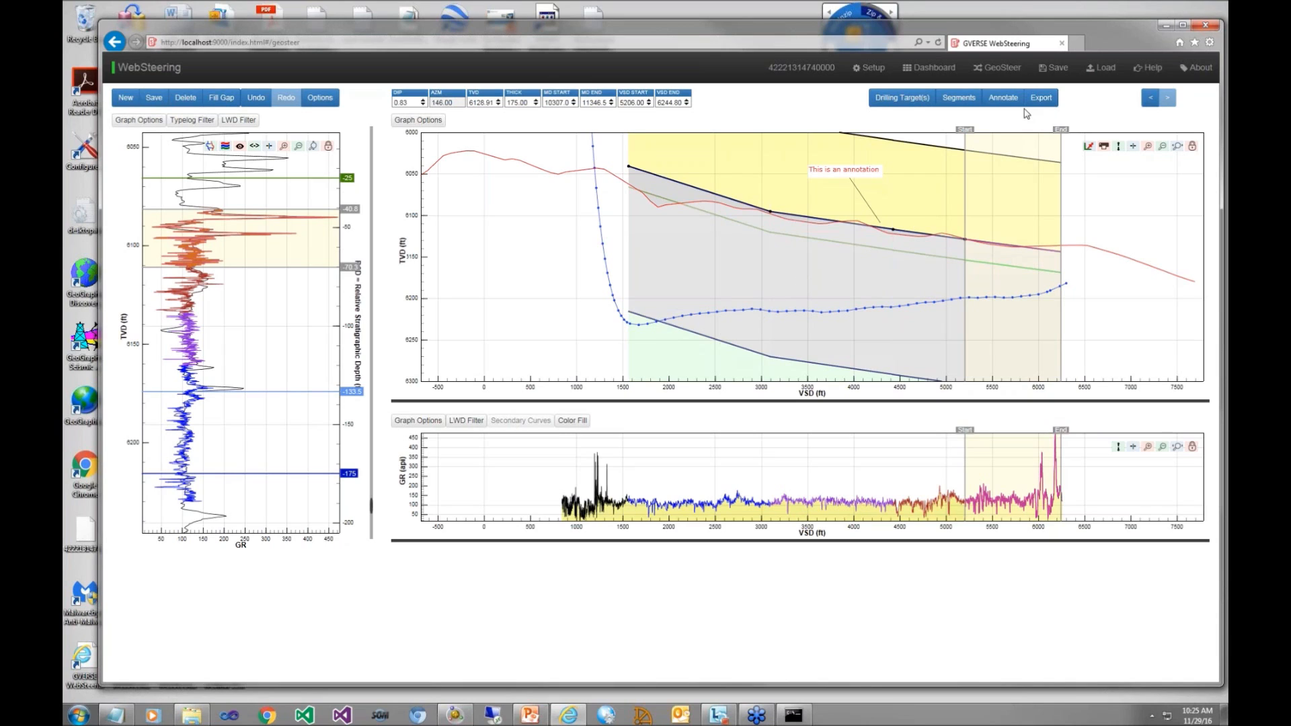
pyautogui.click(905, 100)
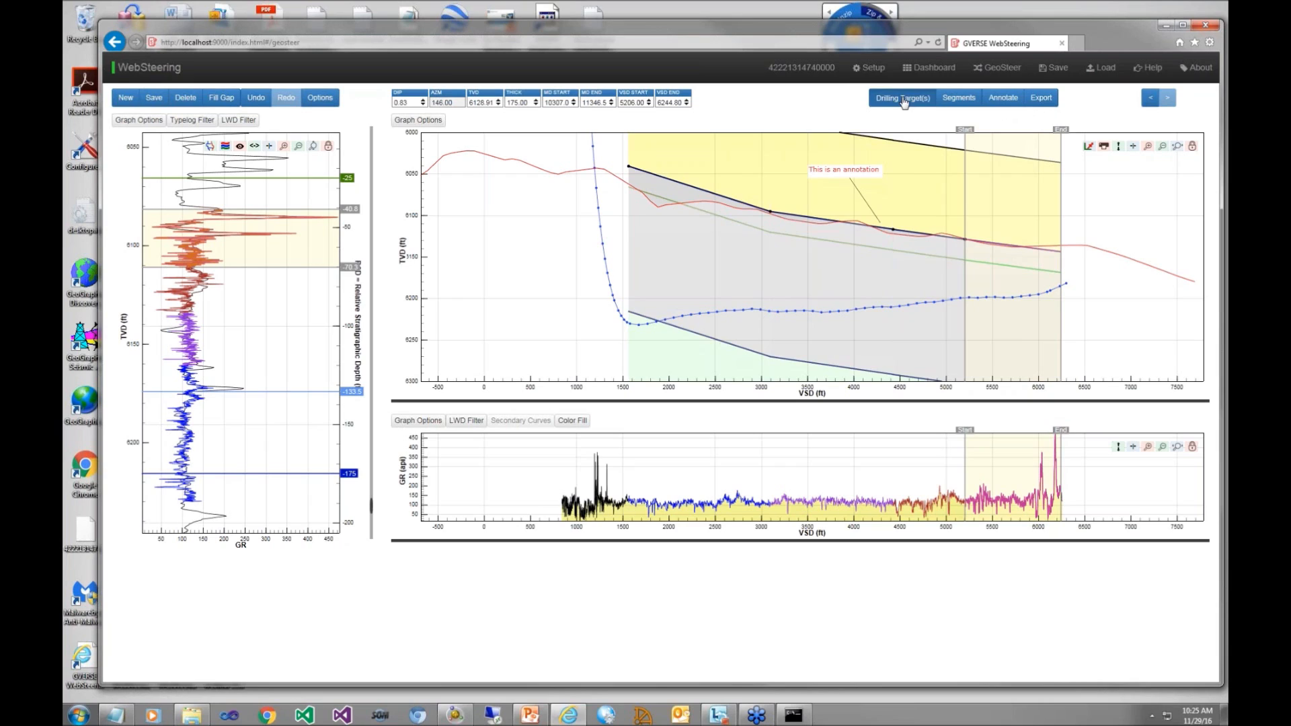
pyautogui.click(1069, 287)
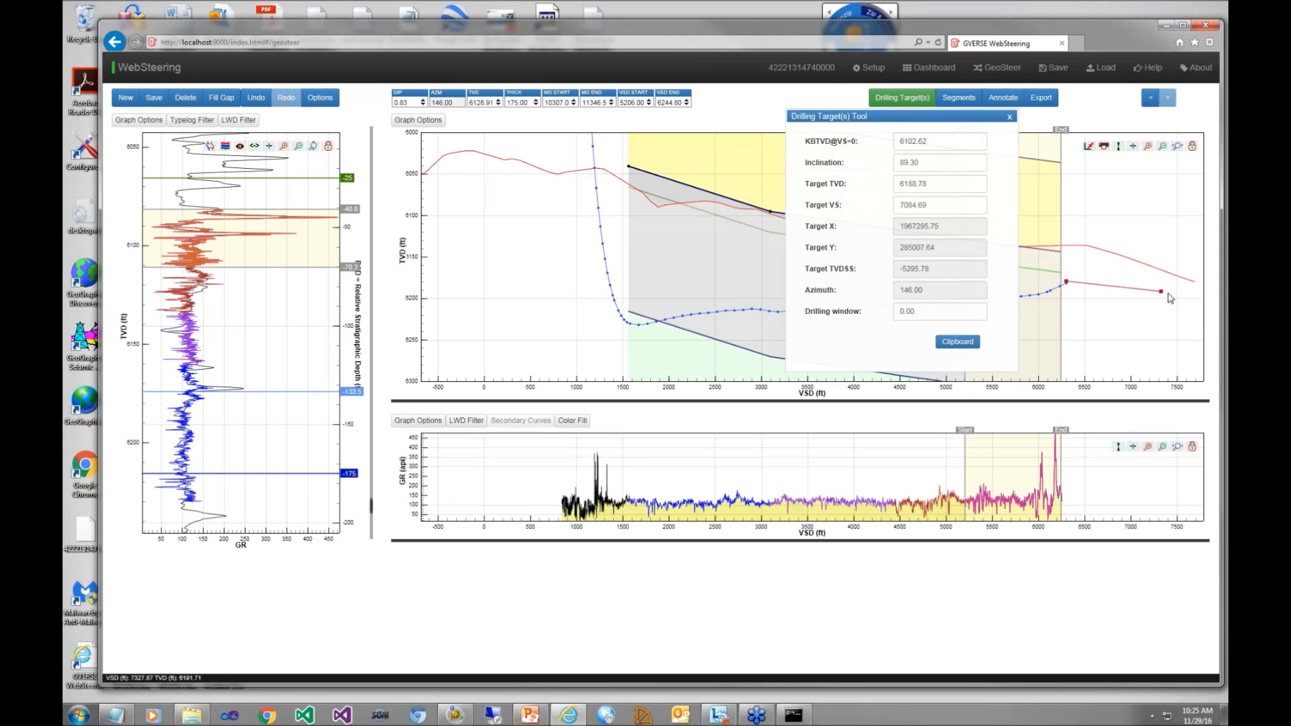
pyautogui.click(1178, 292)
pyautogui.moveTo(1066, 283)
pyautogui.moveTo(1066, 285); pyautogui.dragTo(1067, 283)
# Step: Set the drilling window of the target line to 10 and close the Drilling Target(s) Tool
pyautogui.click(925, 310)
pyautogui.moveTo(924, 311); pyautogui.dragTo(844, 310)
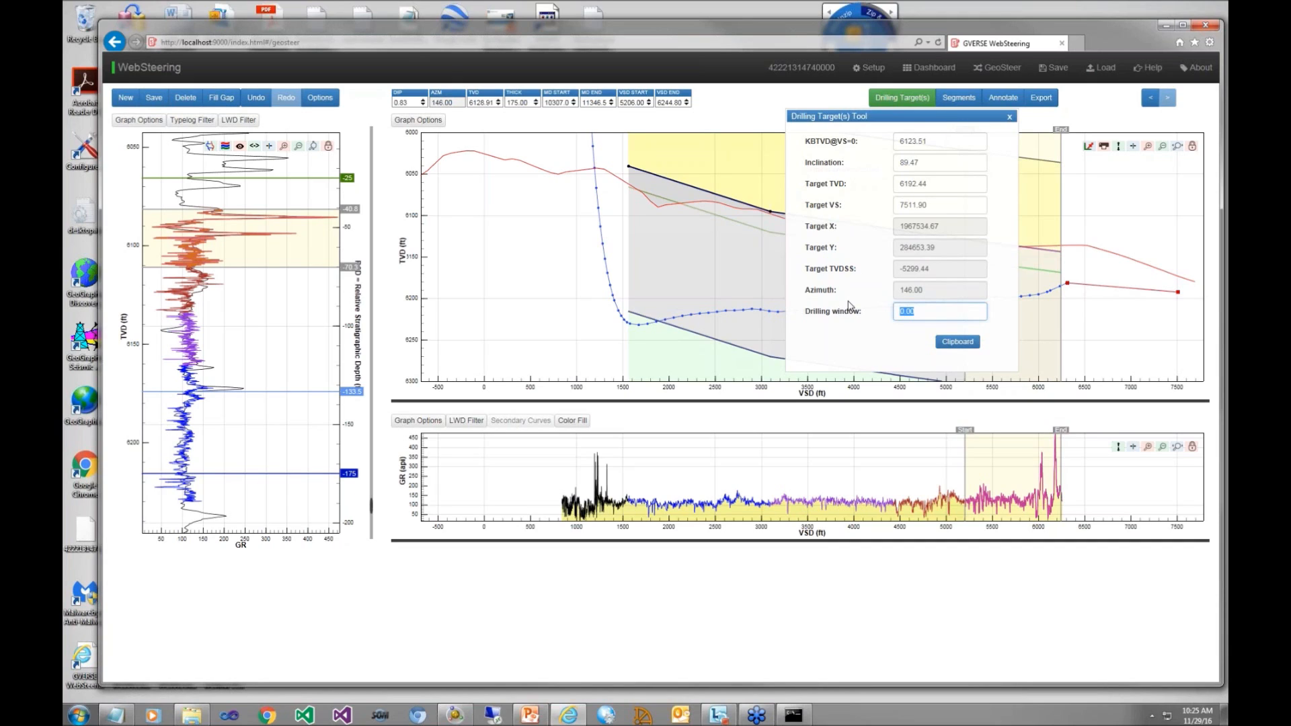
pyautogui.write('10')
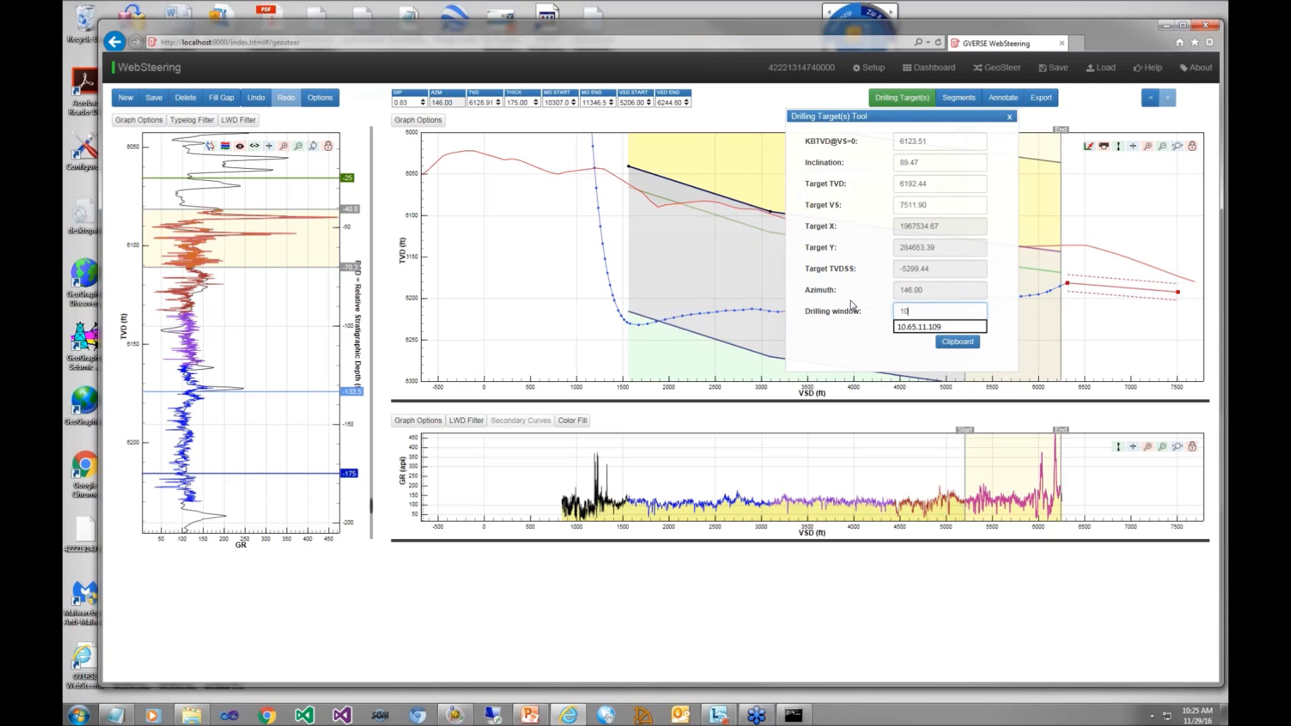
pyautogui.press('Return')
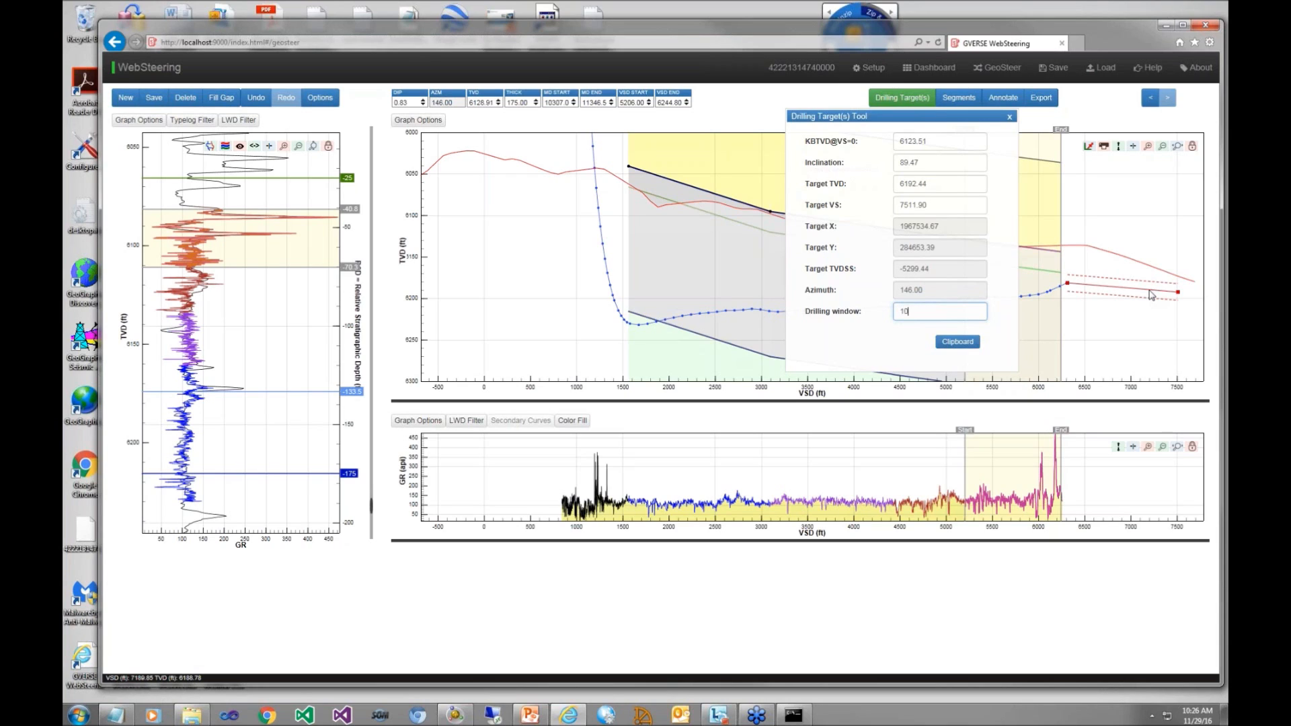
pyautogui.click(1009, 117)
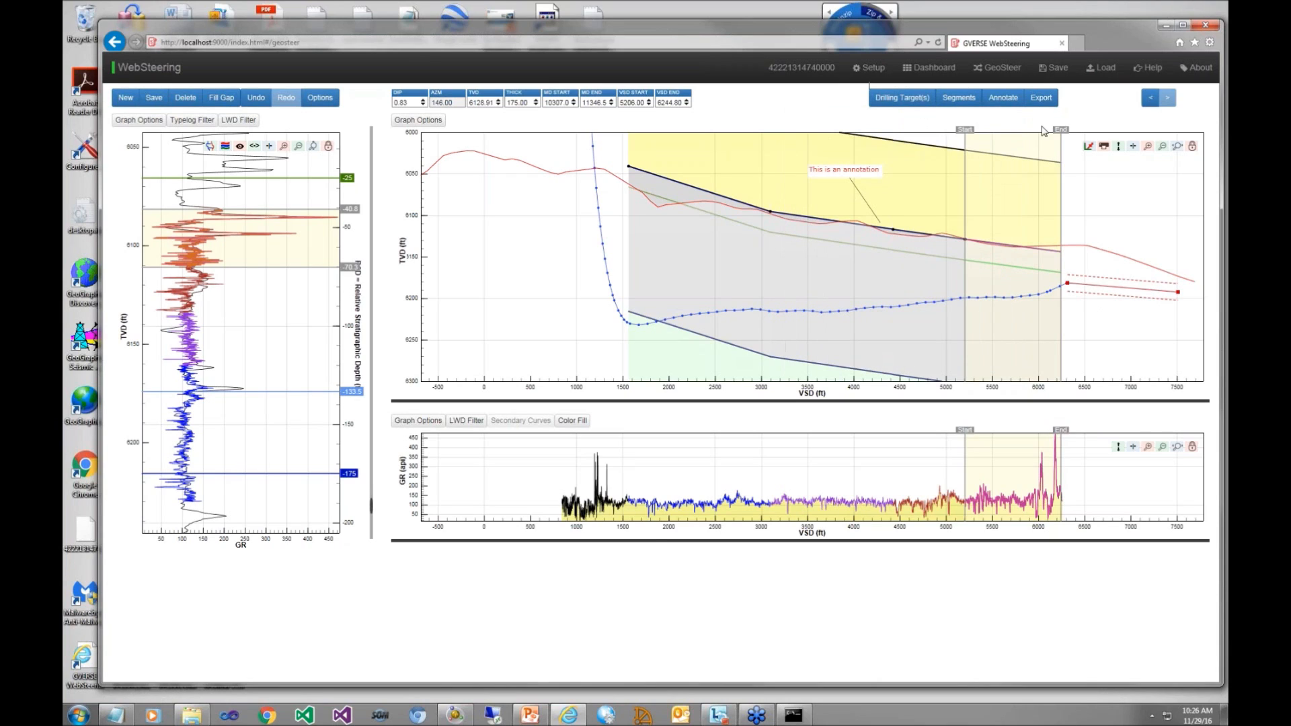
# Step: Toggle the drilling target's visibility on the cross section several times, leaving it hidden
pyautogui.click(1088, 147)
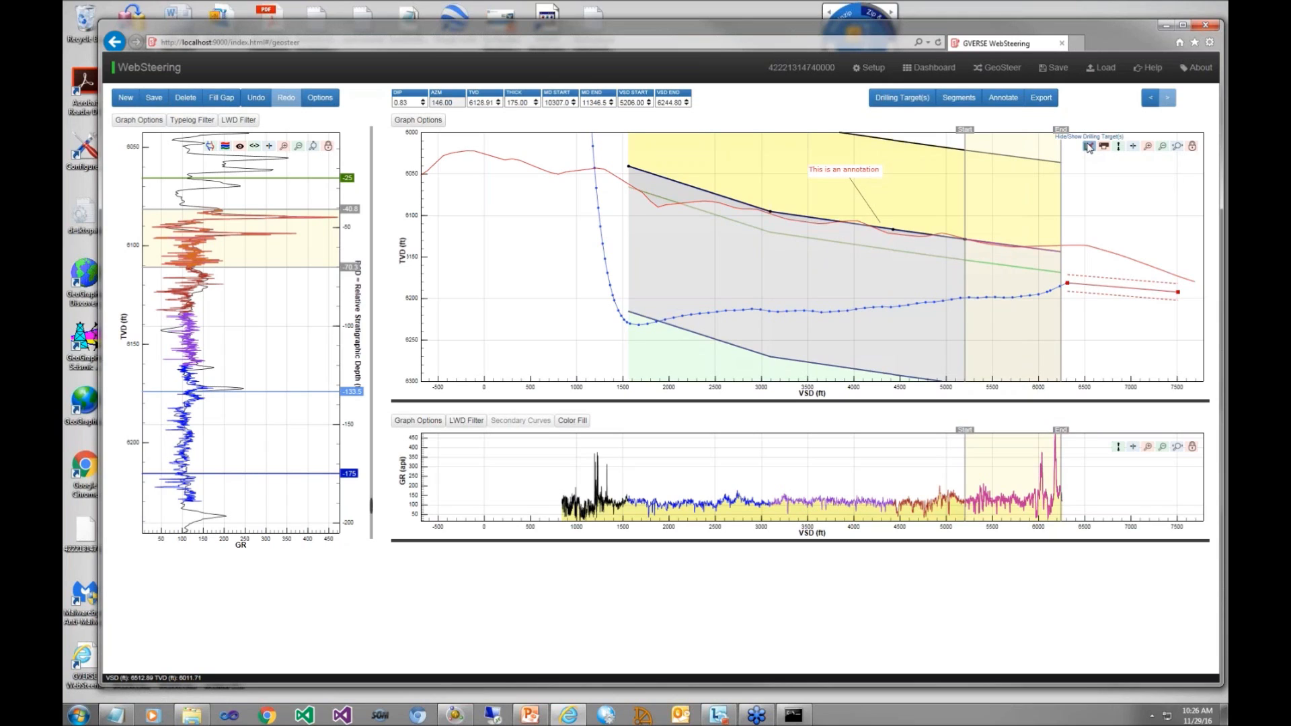
pyautogui.click(1088, 147)
pyautogui.click(1088, 147)
pyautogui.click(1089, 146)
pyautogui.click(1089, 147)
pyautogui.click(1088, 146)
pyautogui.click(1088, 147)
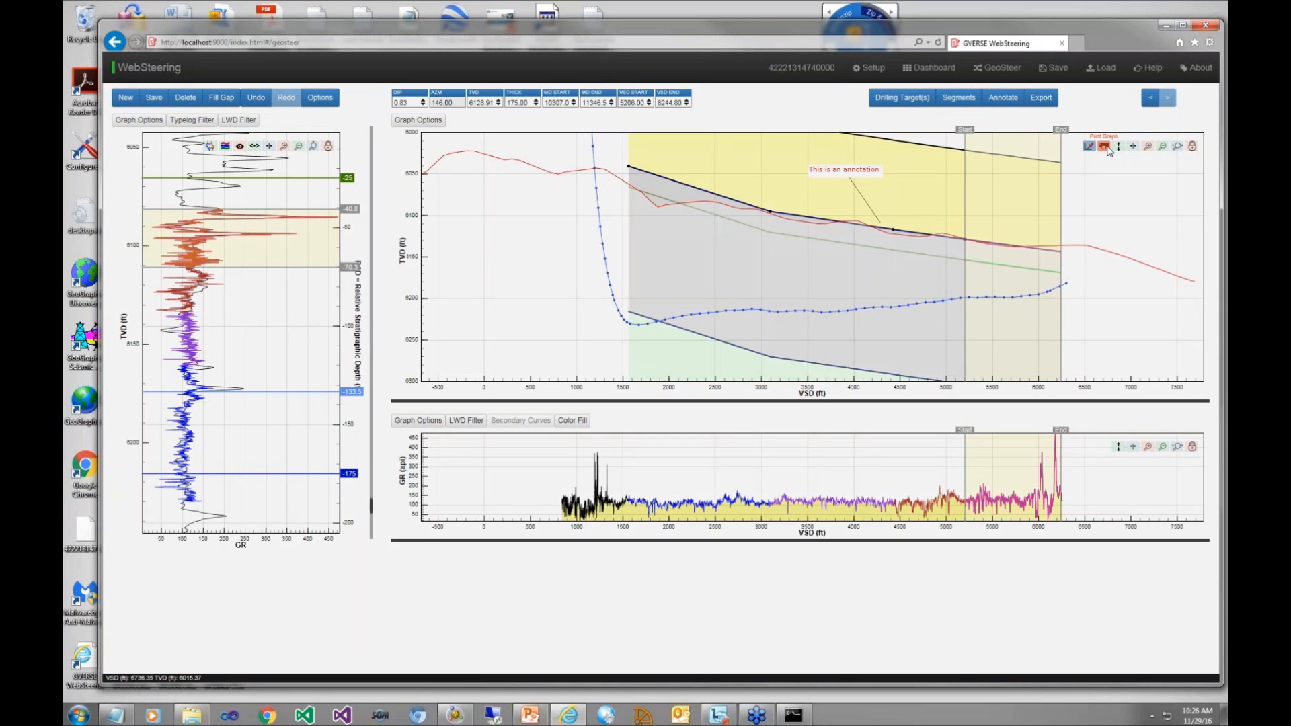
# Step: Start printing the graph and enter the geologist's name, company "LMKR GeoGraphix" and description "This is a description"
pyautogui.click(1105, 147)
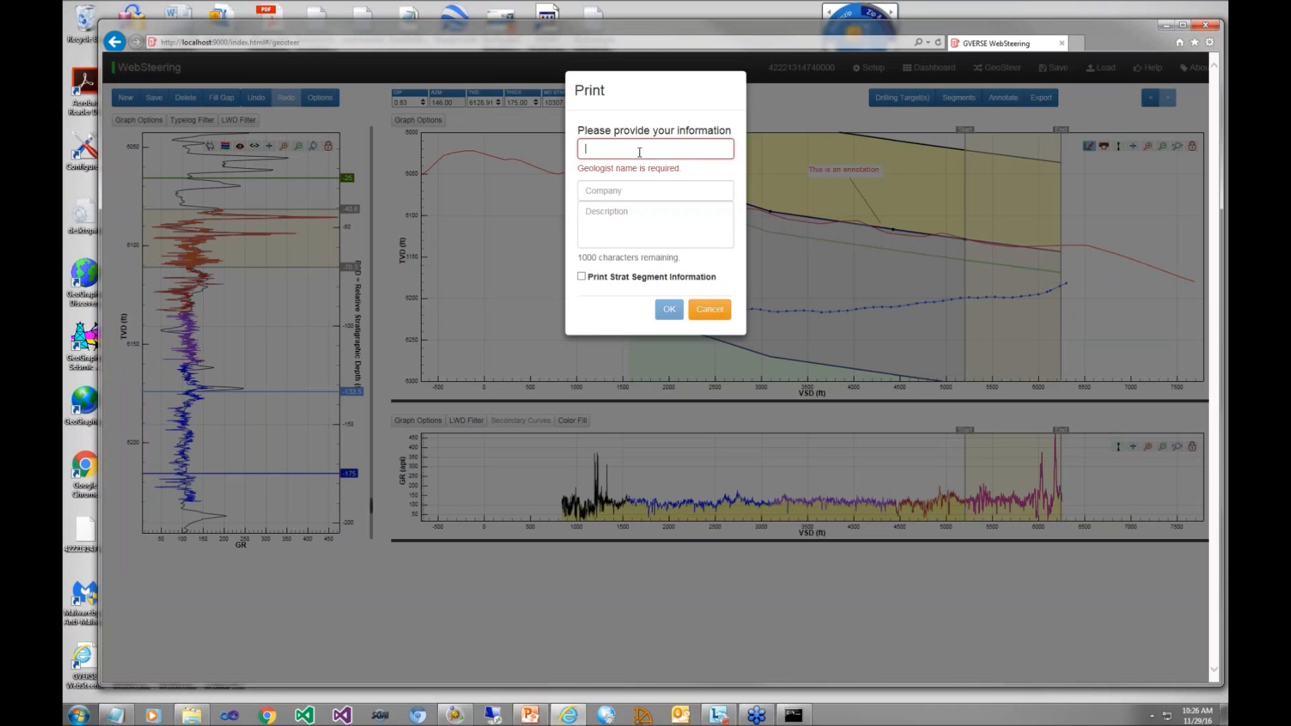
pyautogui.write('Scott Oelfke')
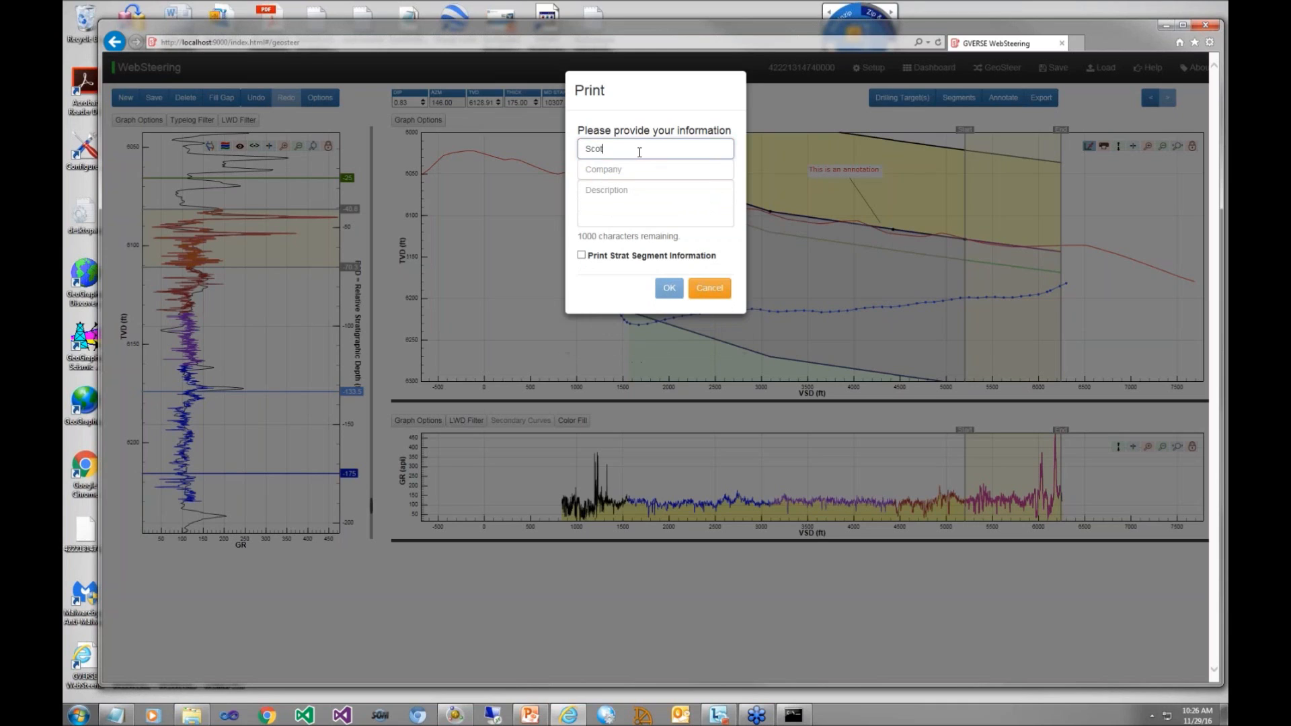
pyautogui.press('Tab')
pyautogui.write('L')
pyautogui.press('BackSpace')
pyautogui.write('LMK')
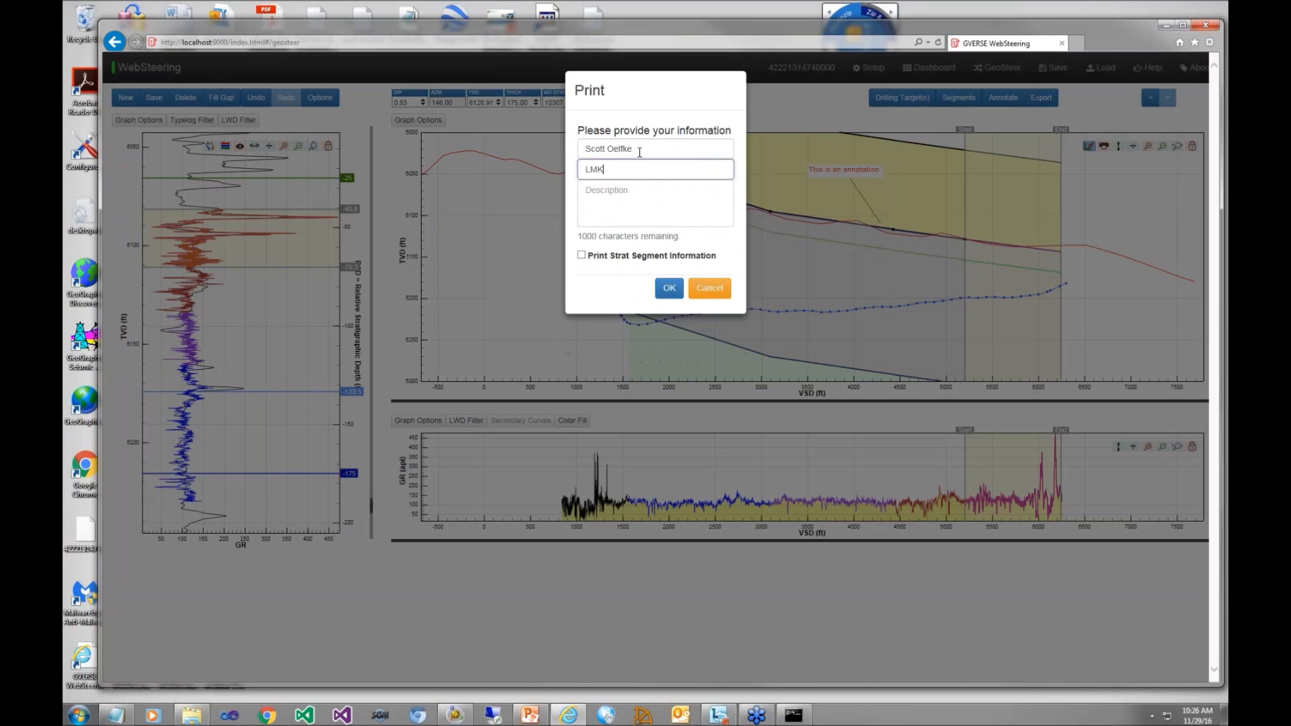
pyautogui.write('R GeoGraphix')
pyautogui.press('Tab')
pyautogui.write('This I s a description')
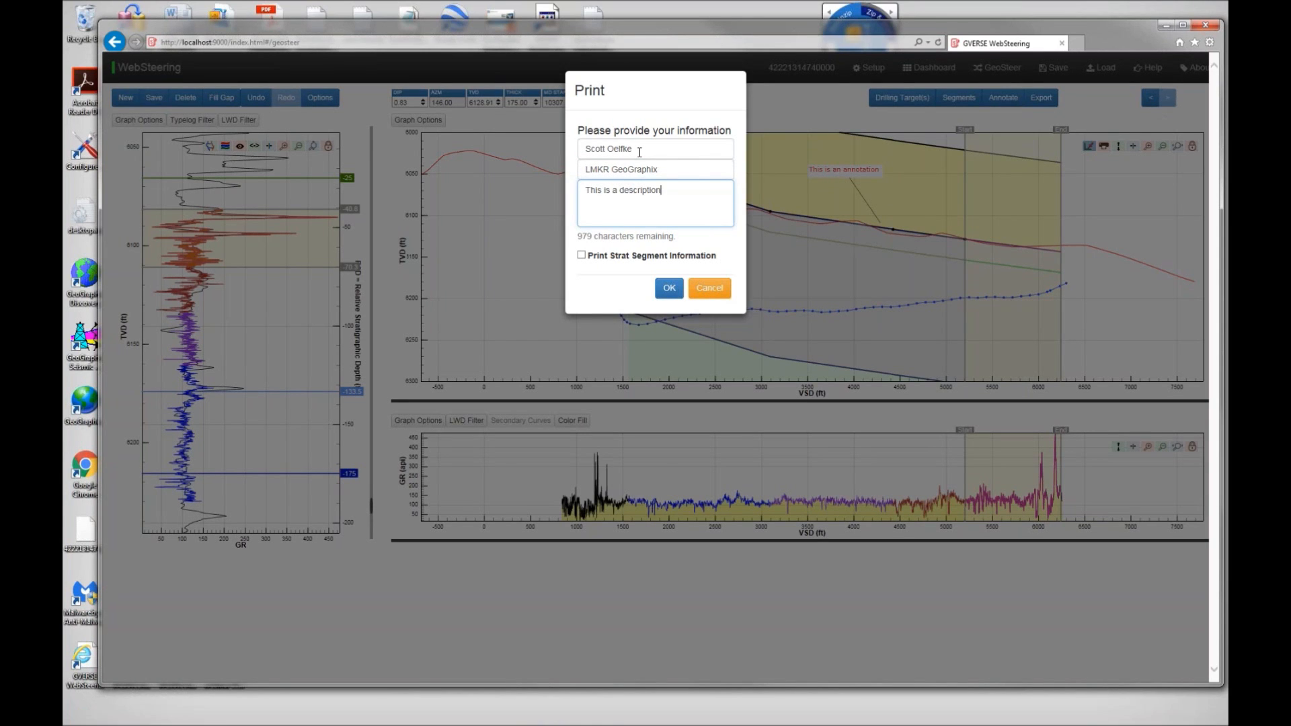
# Step: Include the strat segment information in the printout and print all pages on the SHARP MX-3100N PCL6 printer
pyautogui.click(581, 254)
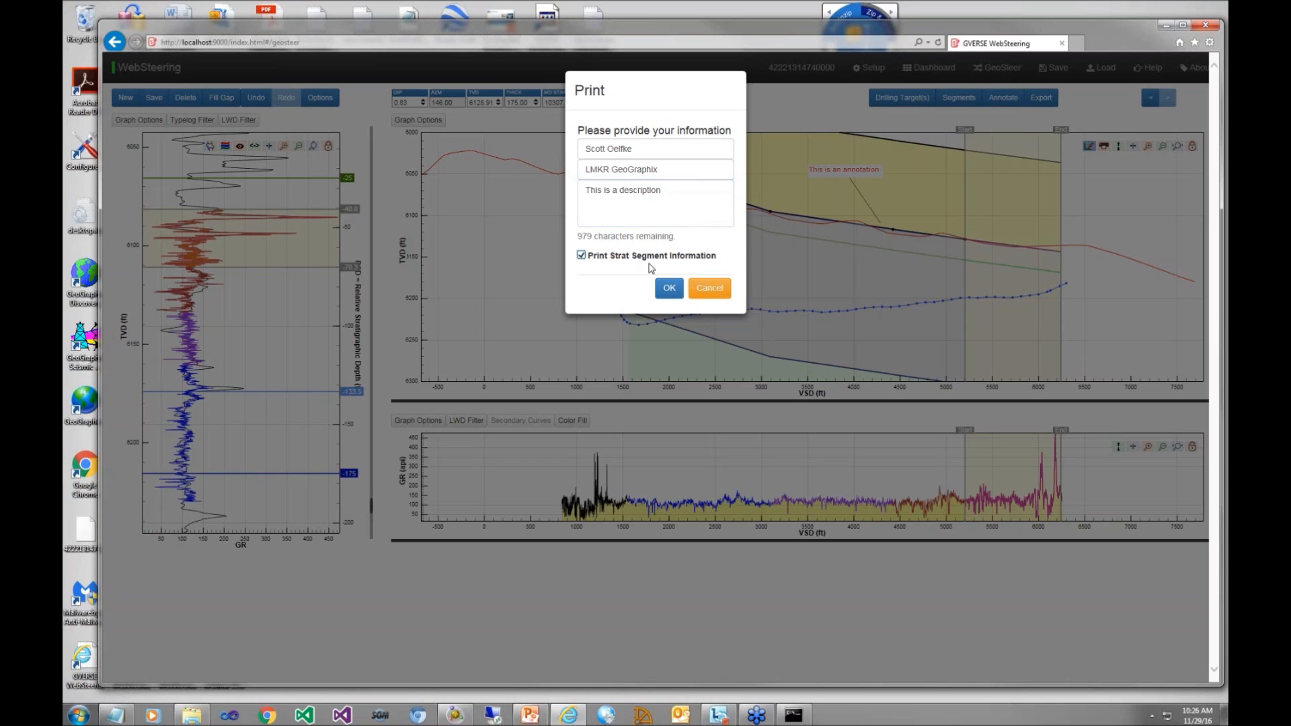
pyautogui.click(669, 288)
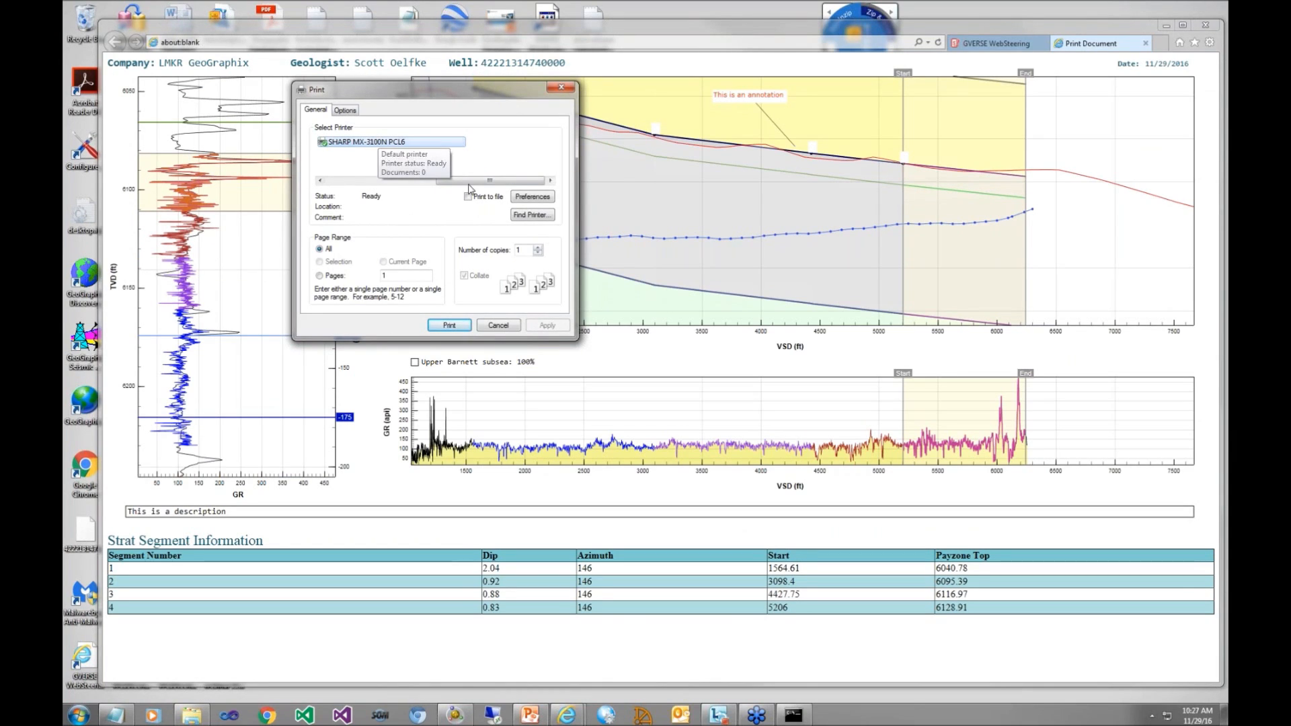
pyautogui.click(449, 326)
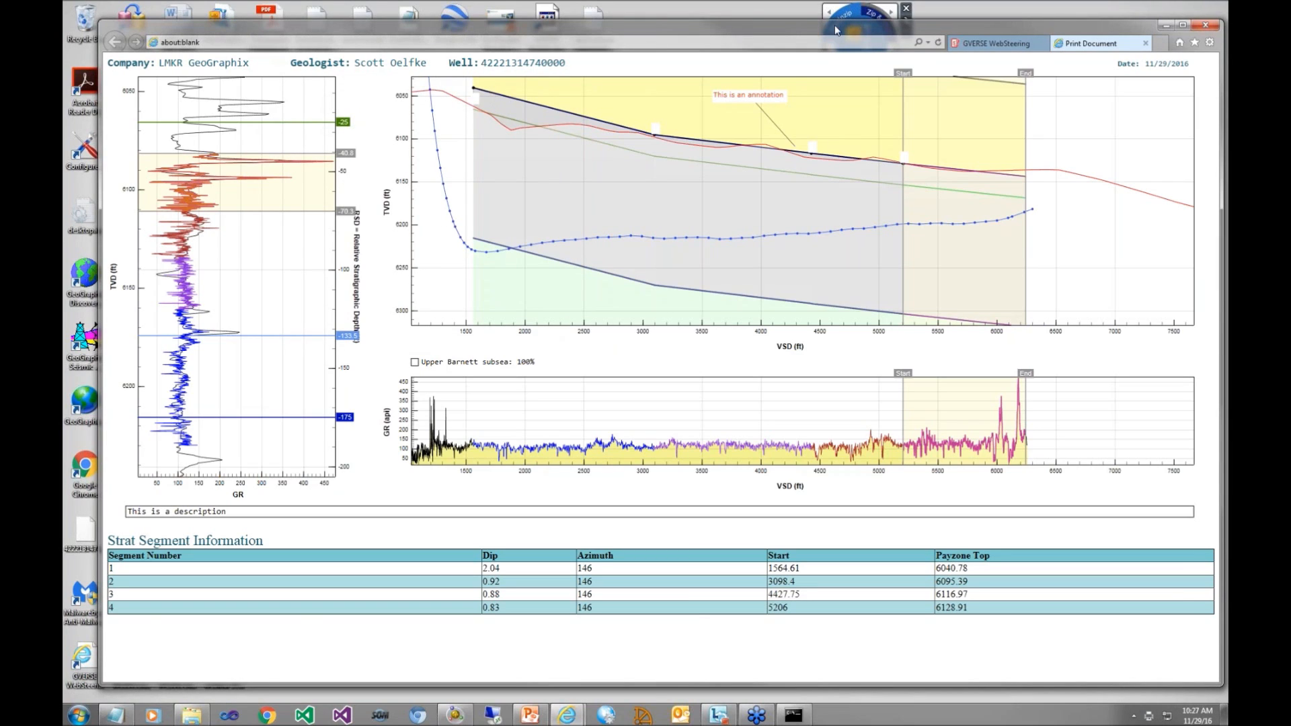
# Step: Return to the WebSteering page and save the session as a WGS file in the Documents library under the proposed name
pyautogui.moveTo(831, 31)
pyautogui.mouseDown()
pyautogui.moveTo(819, 28)
pyautogui.moveTo(843, 31)
pyautogui.mouseUp()
pyautogui.click(987, 48)
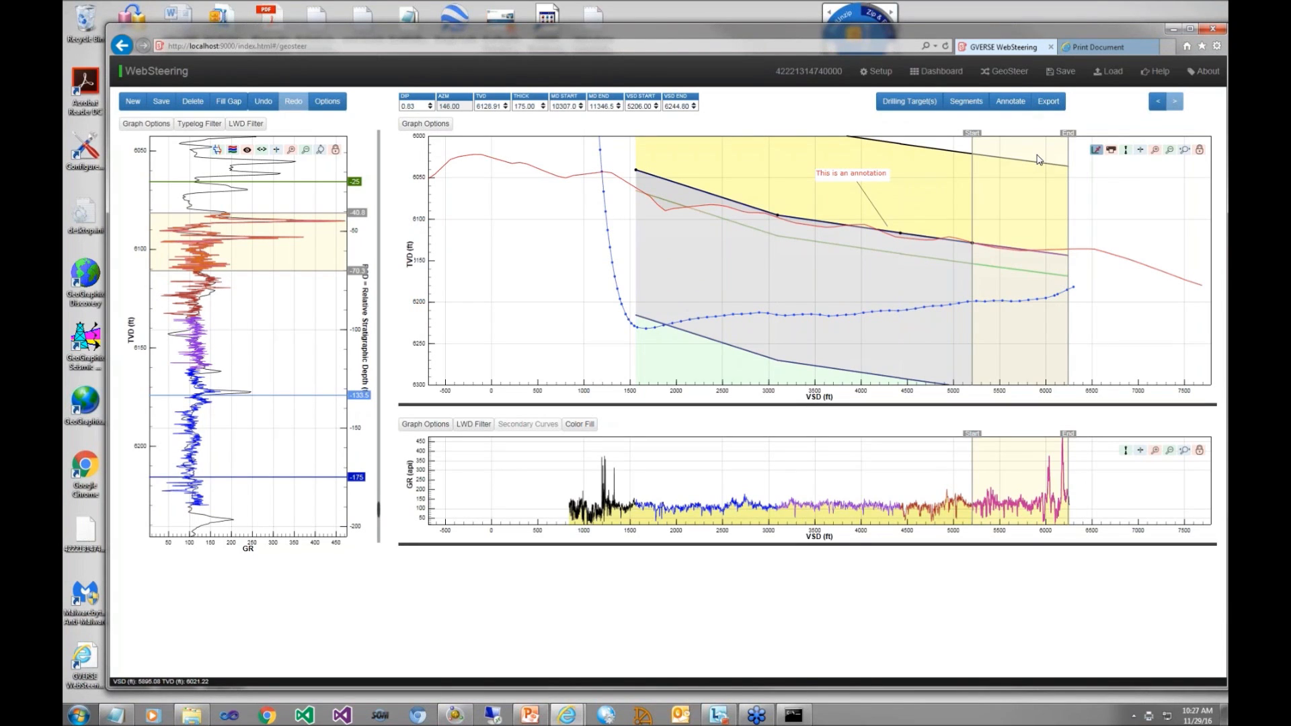
pyautogui.click(1066, 72)
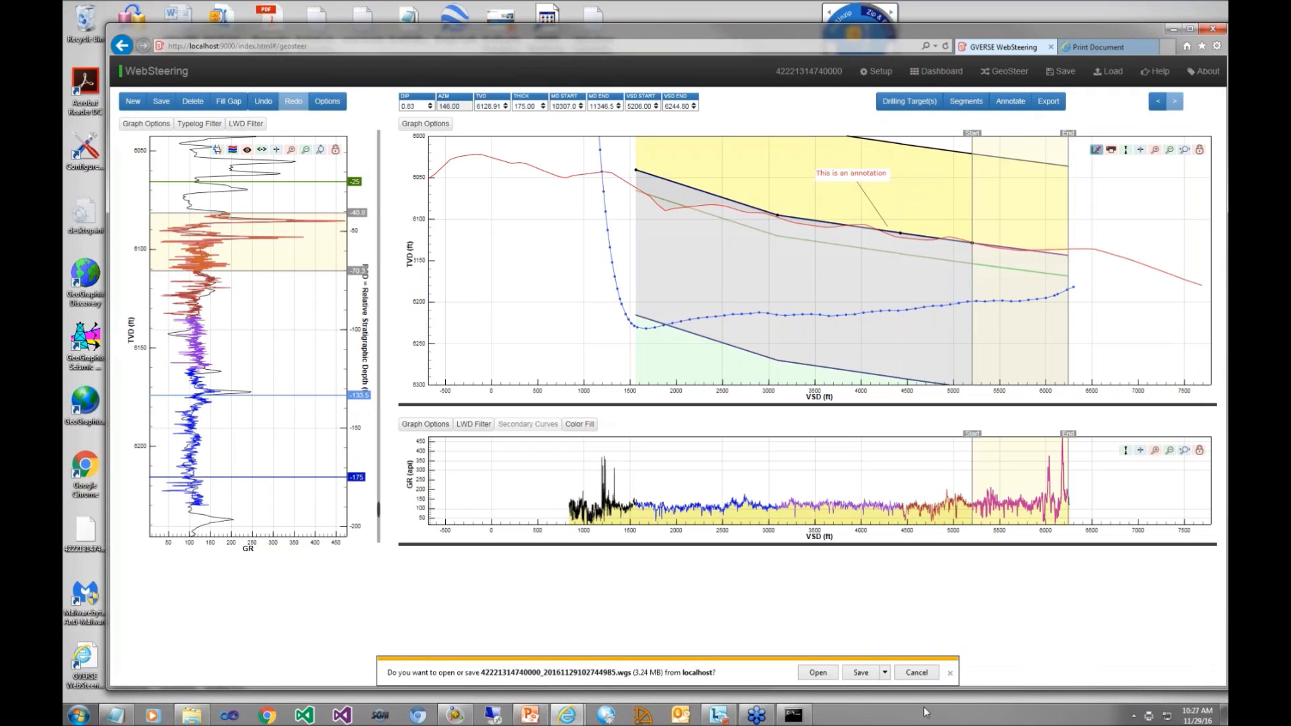
pyautogui.click(885, 672)
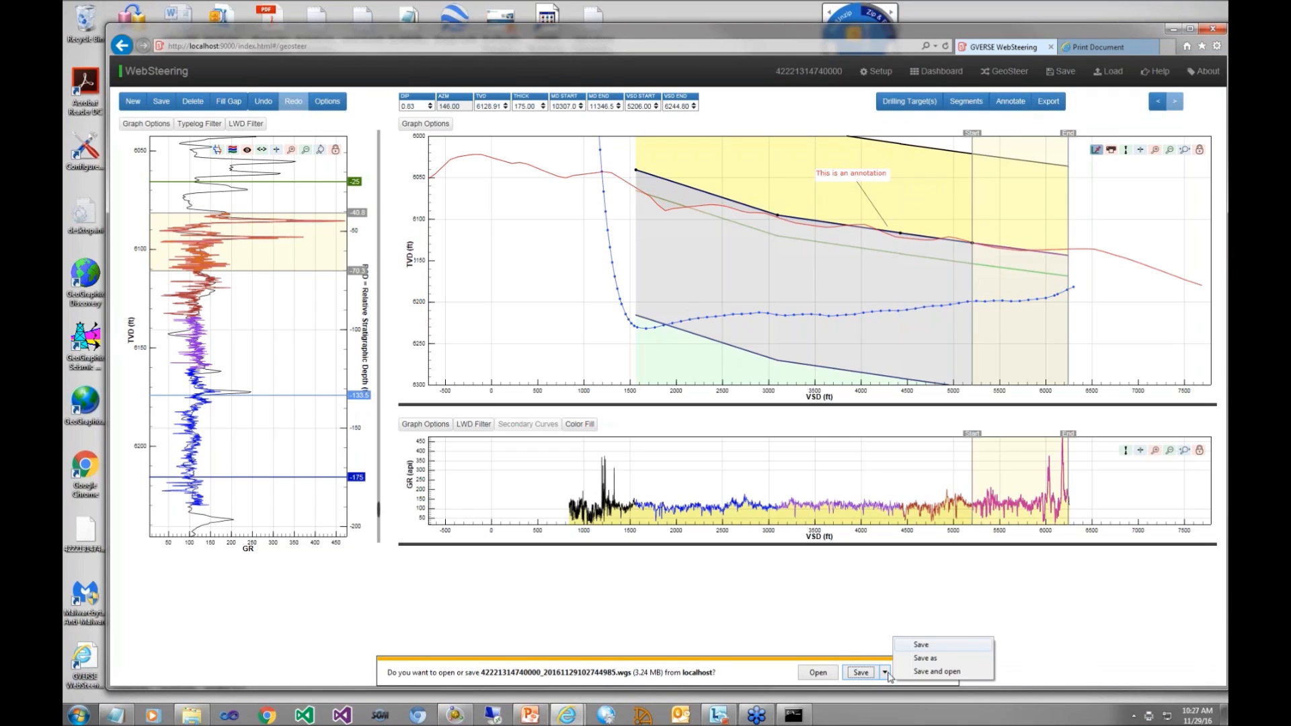
pyautogui.click(926, 659)
pyautogui.click(925, 660)
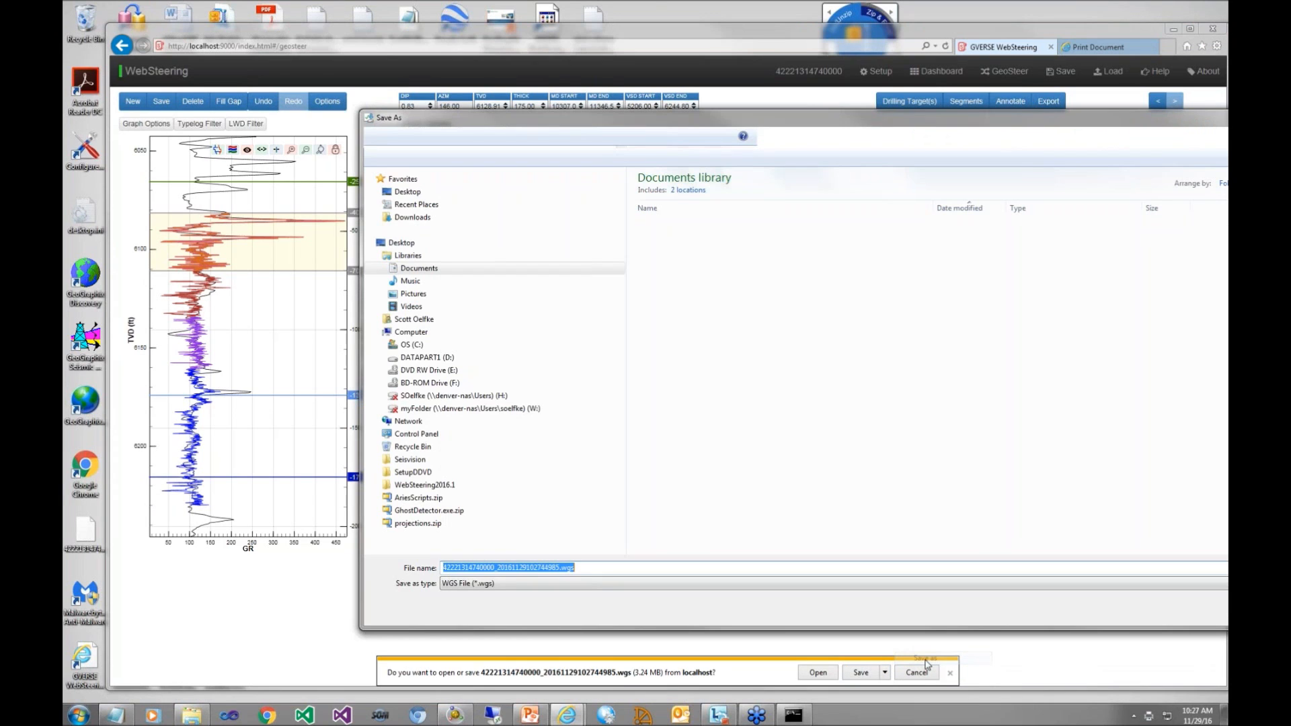
pyautogui.press('Return')
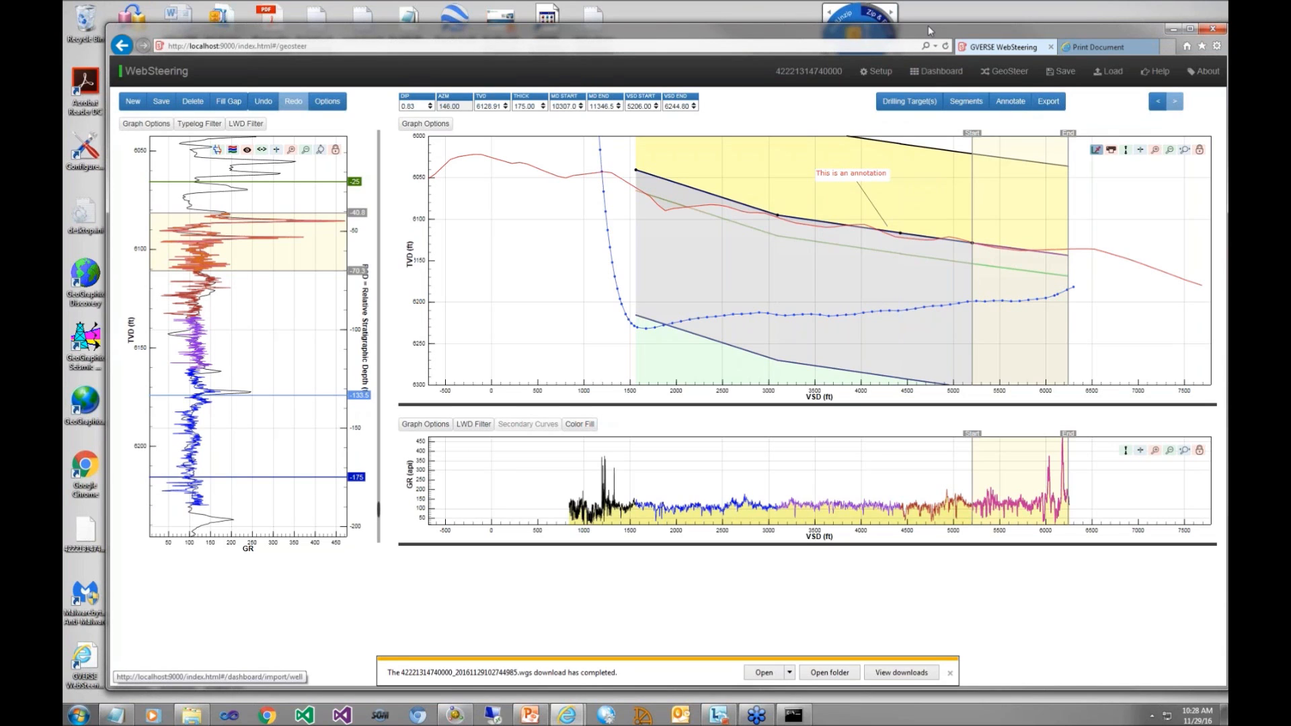
# Step: Delete the current session from the browser settings in the setup page
pyautogui.moveTo(928, 25); pyautogui.dragTo(899, 12)
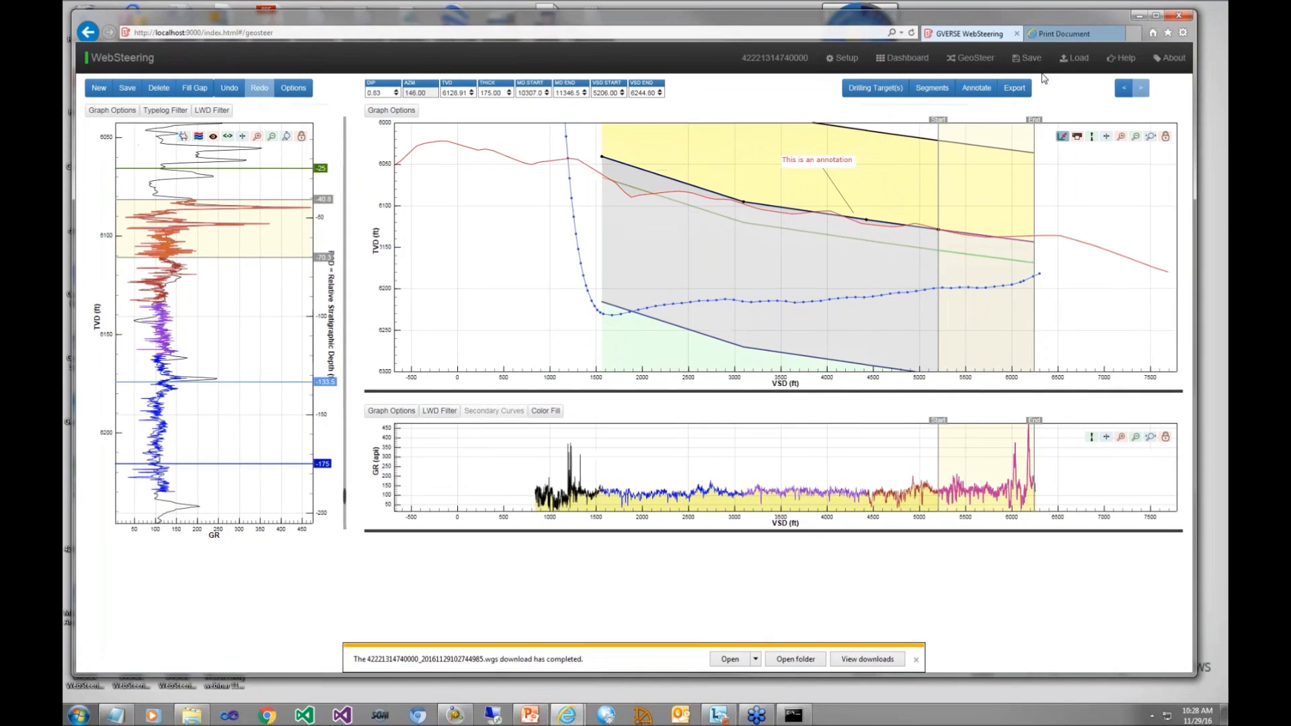
pyautogui.click(842, 57)
pyautogui.moveTo(1189, 490); pyautogui.dragTo(1188, 563)
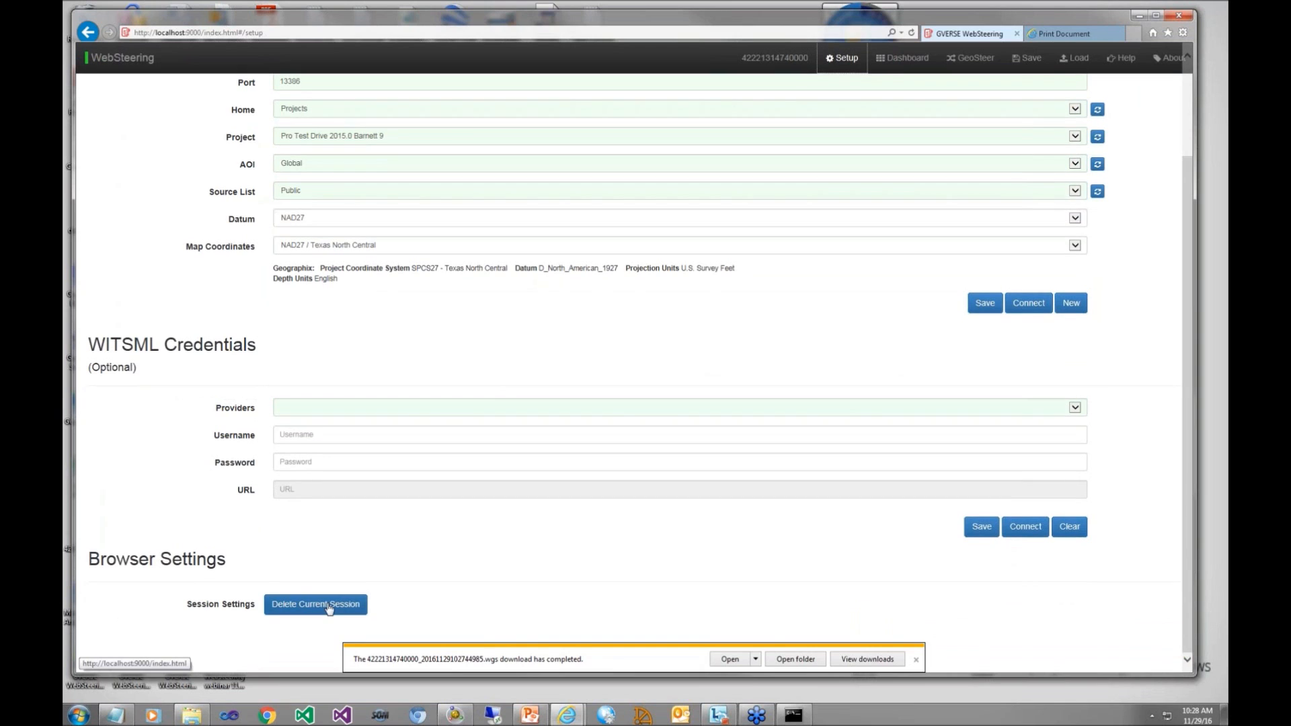
pyautogui.click(329, 605)
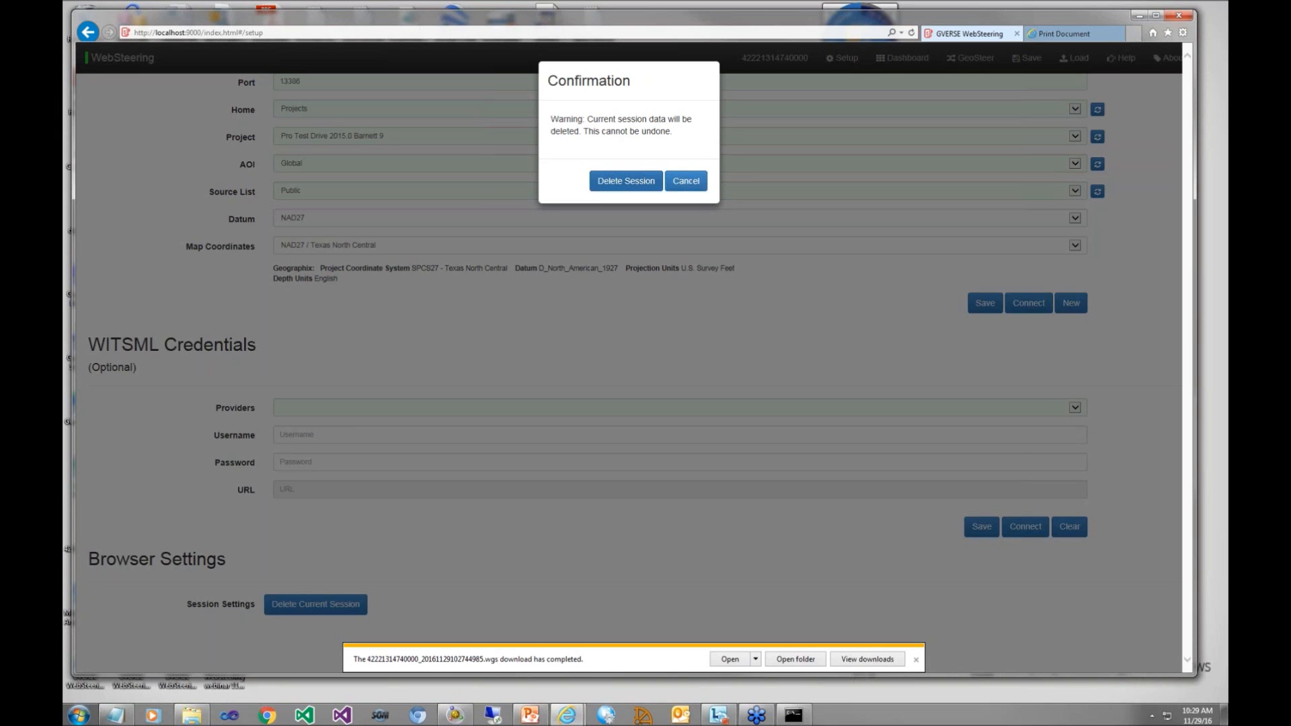
pyautogui.click(619, 183)
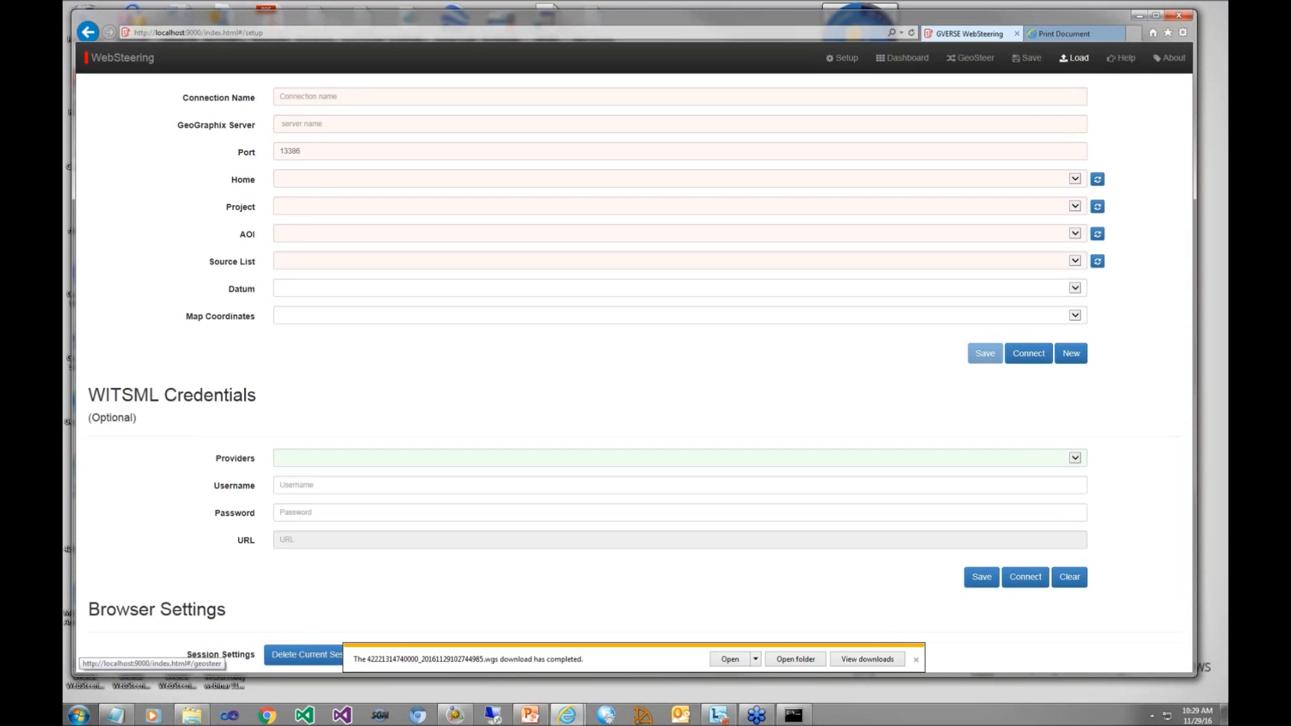
# Step: Load the saved WGS session file from the Documents library and open its GeoSteer view
pyautogui.click(1075, 58)
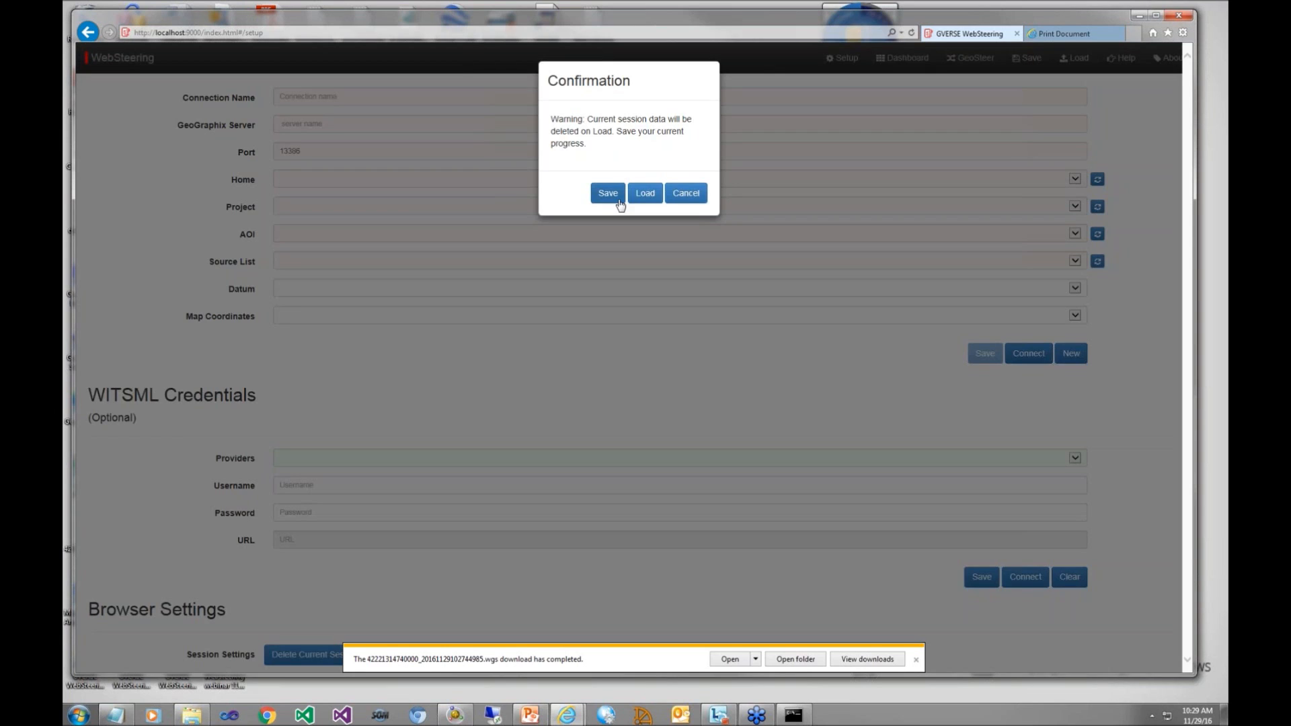
pyautogui.press('Return')
pyautogui.scroll(-5, 423, 362)
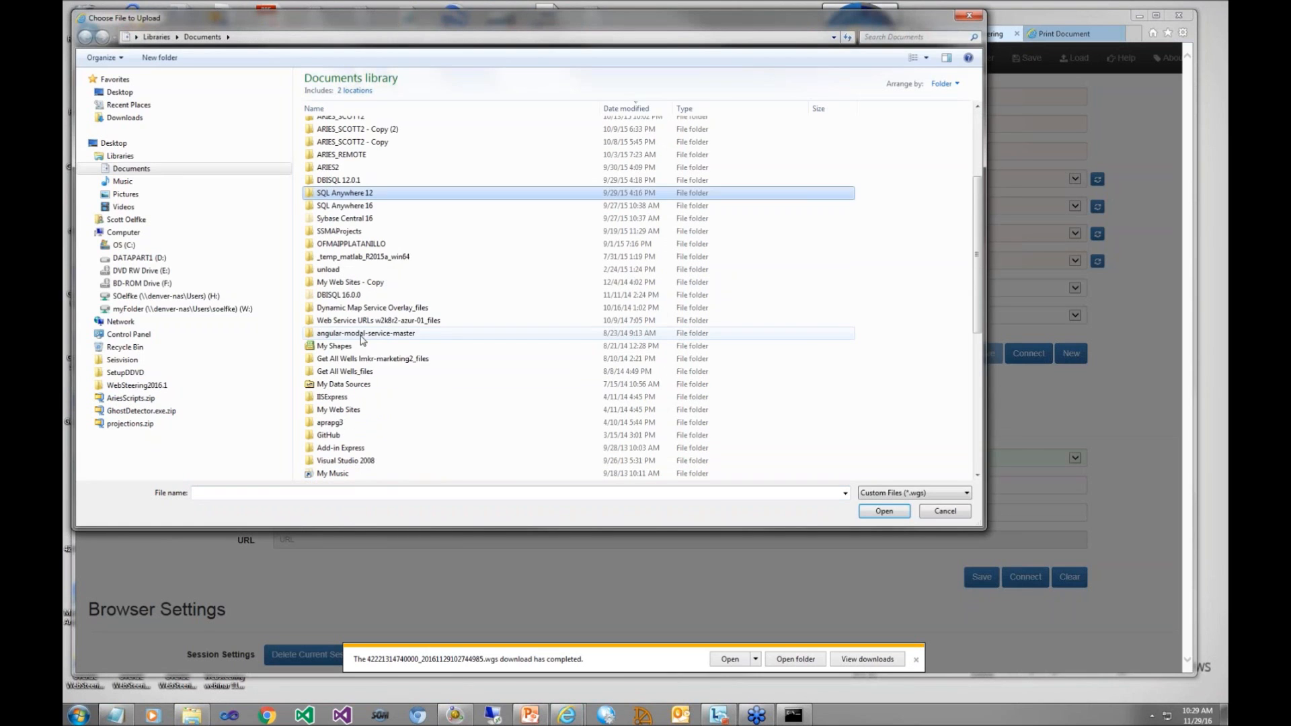
pyautogui.click(422, 360)
pyautogui.click(887, 512)
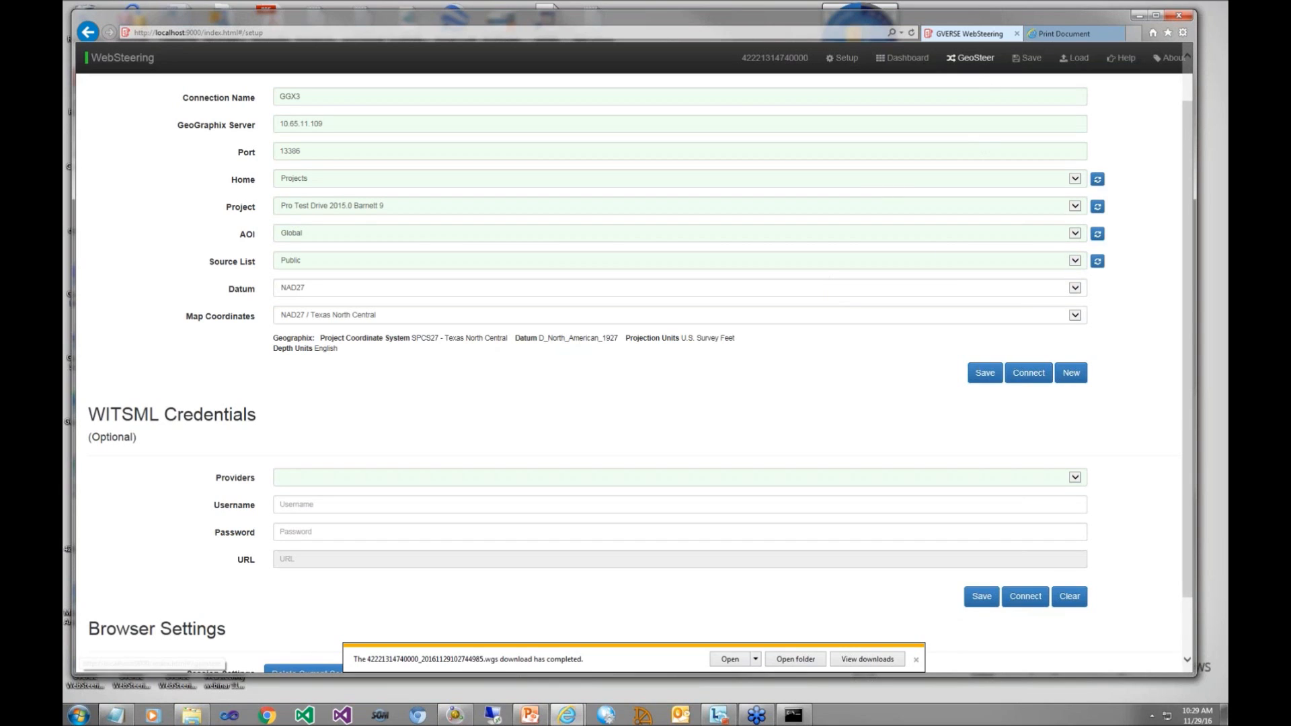
pyautogui.click(972, 62)
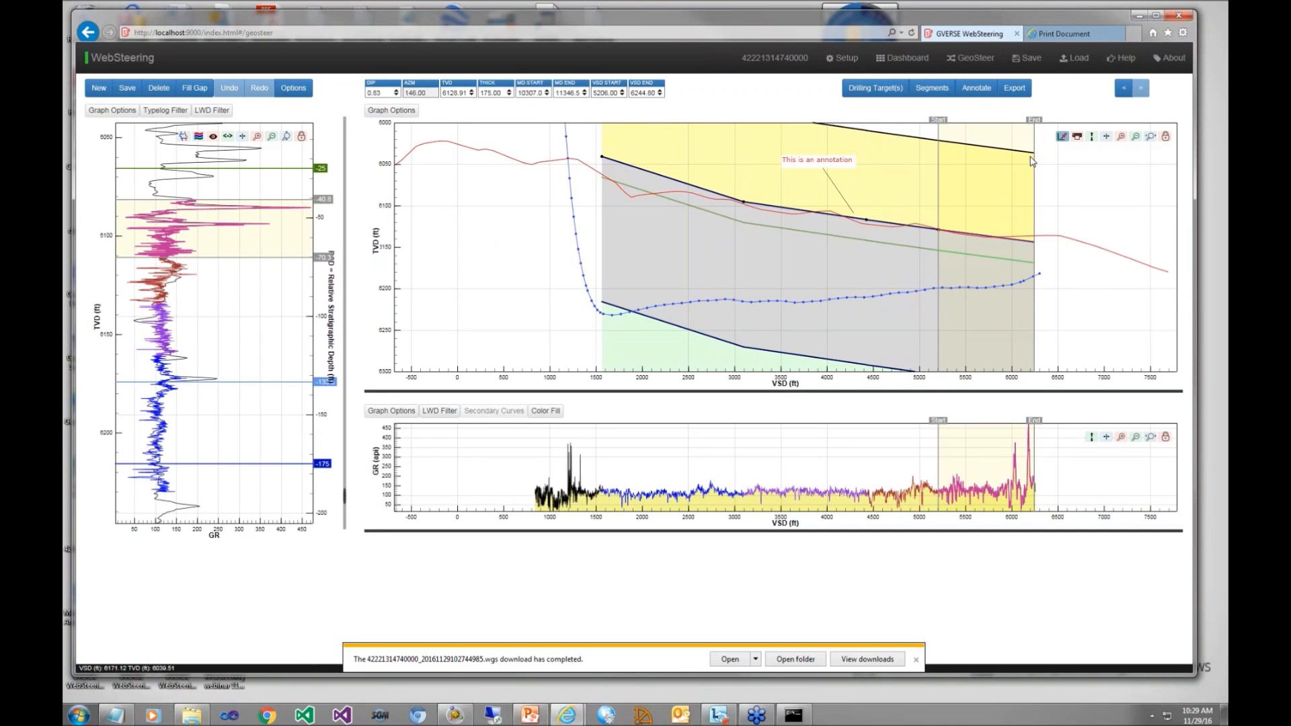
# Step: Toggle the cross section's cross hair on and off, then try ending the last segment at about 6,146 ft VSD and undo it
pyautogui.click(1106, 137)
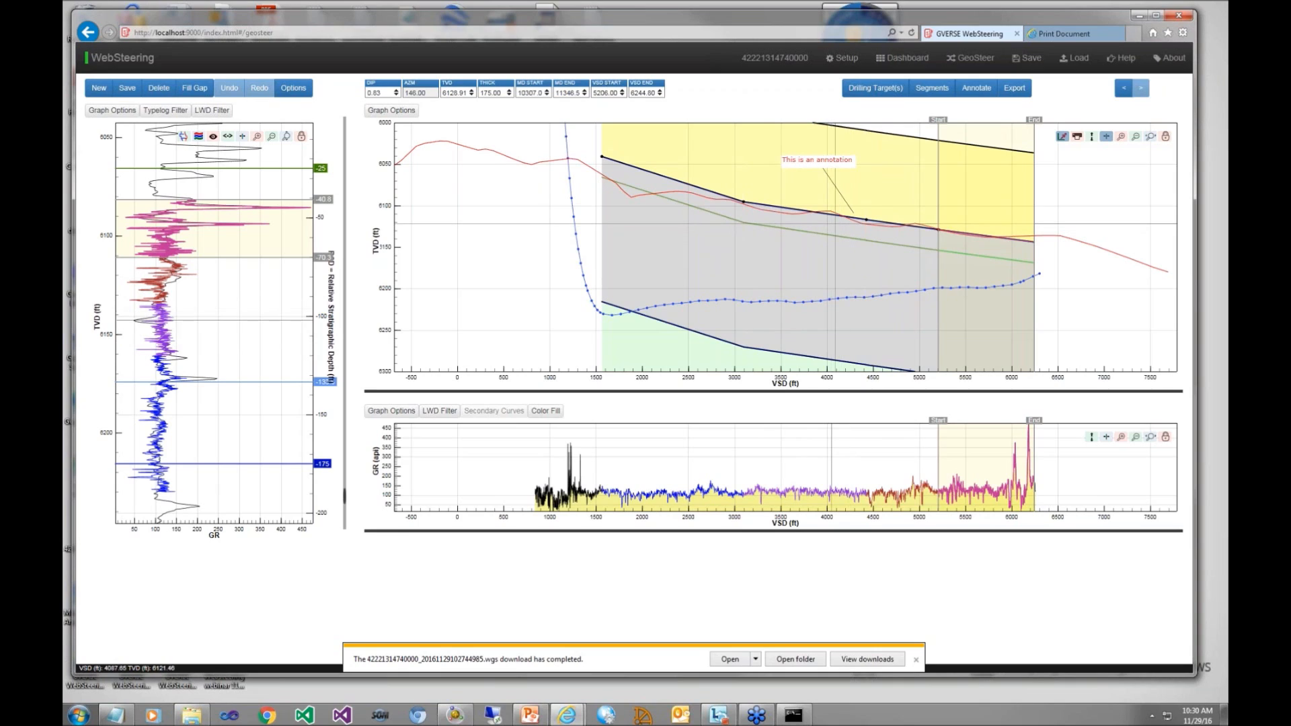
pyautogui.click(1107, 138)
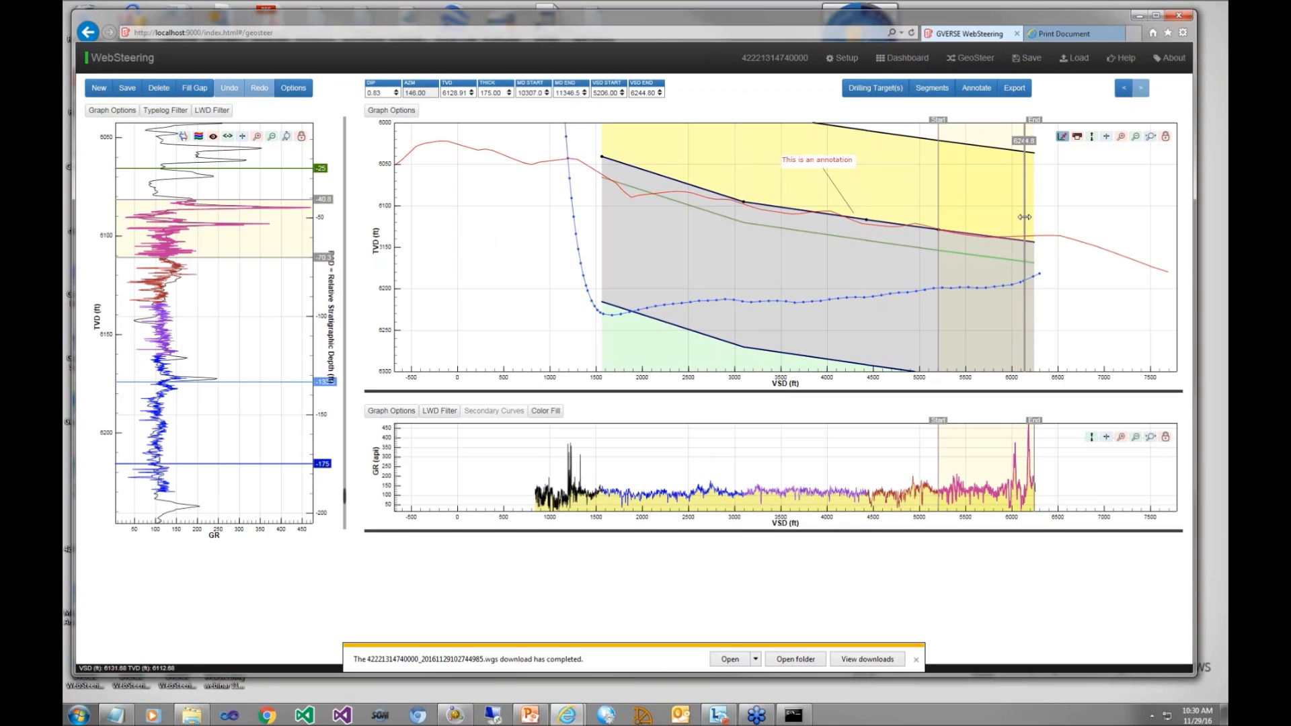
pyautogui.click(1024, 217)
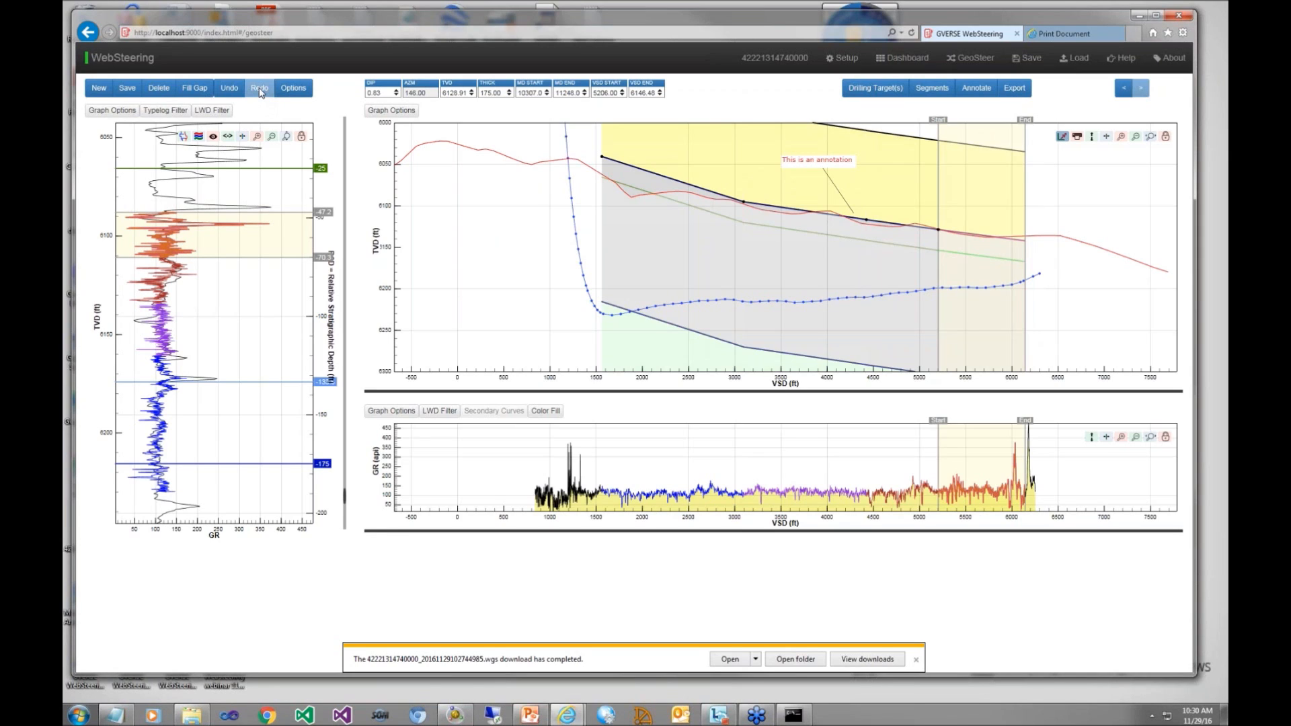
pyautogui.click(232, 90)
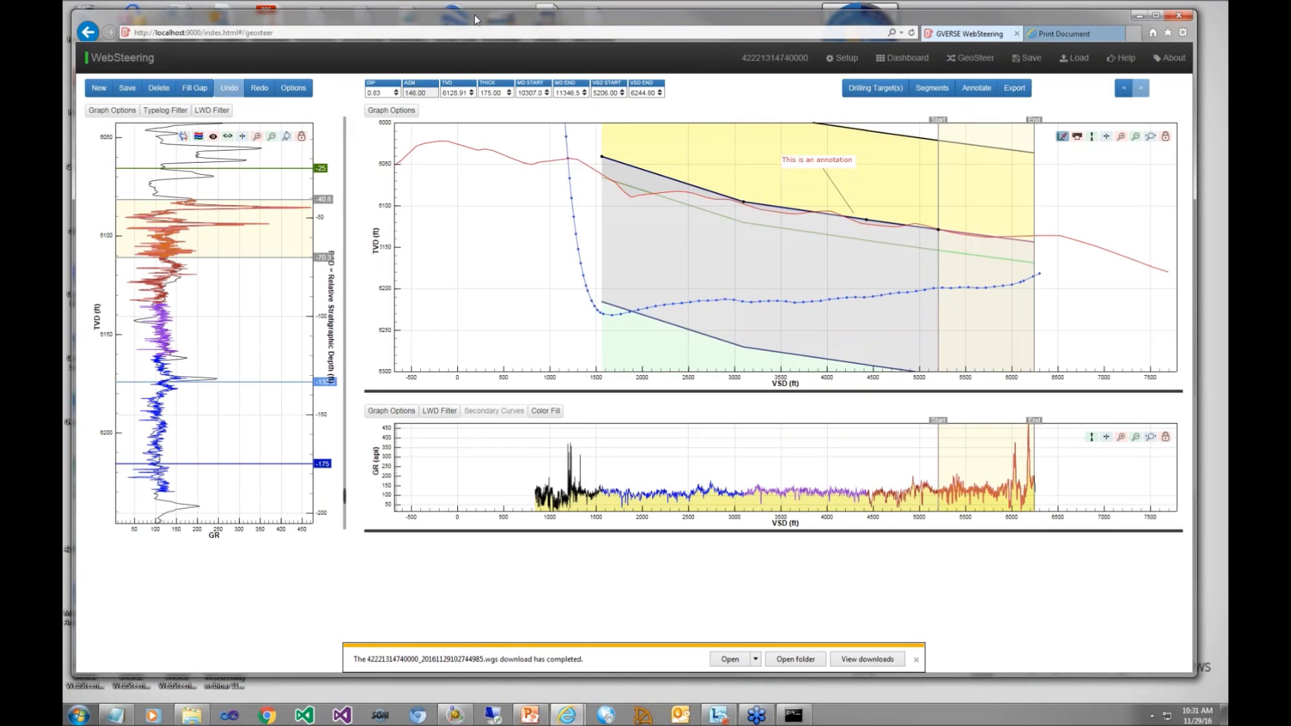
# Step: Switch to the PowerPoint presentation
pyautogui.moveTo(474, 15); pyautogui.dragTo(476, 11)
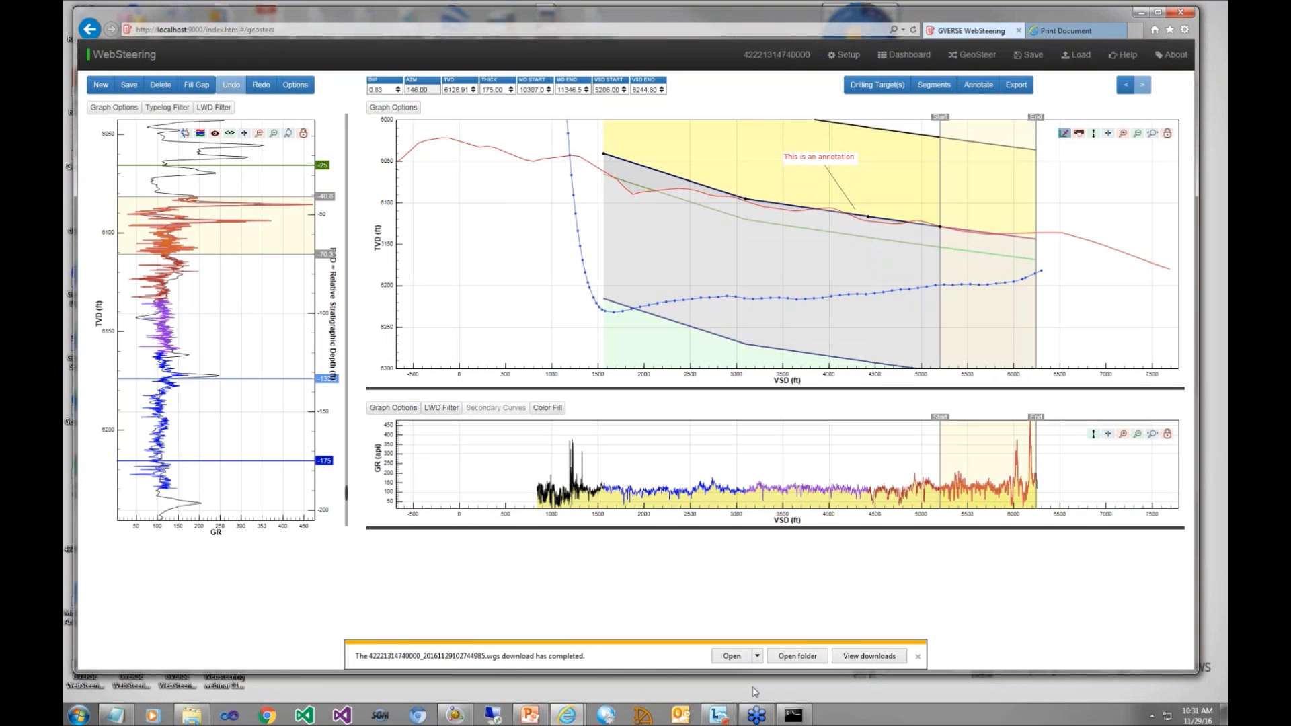
pyautogui.click(536, 714)
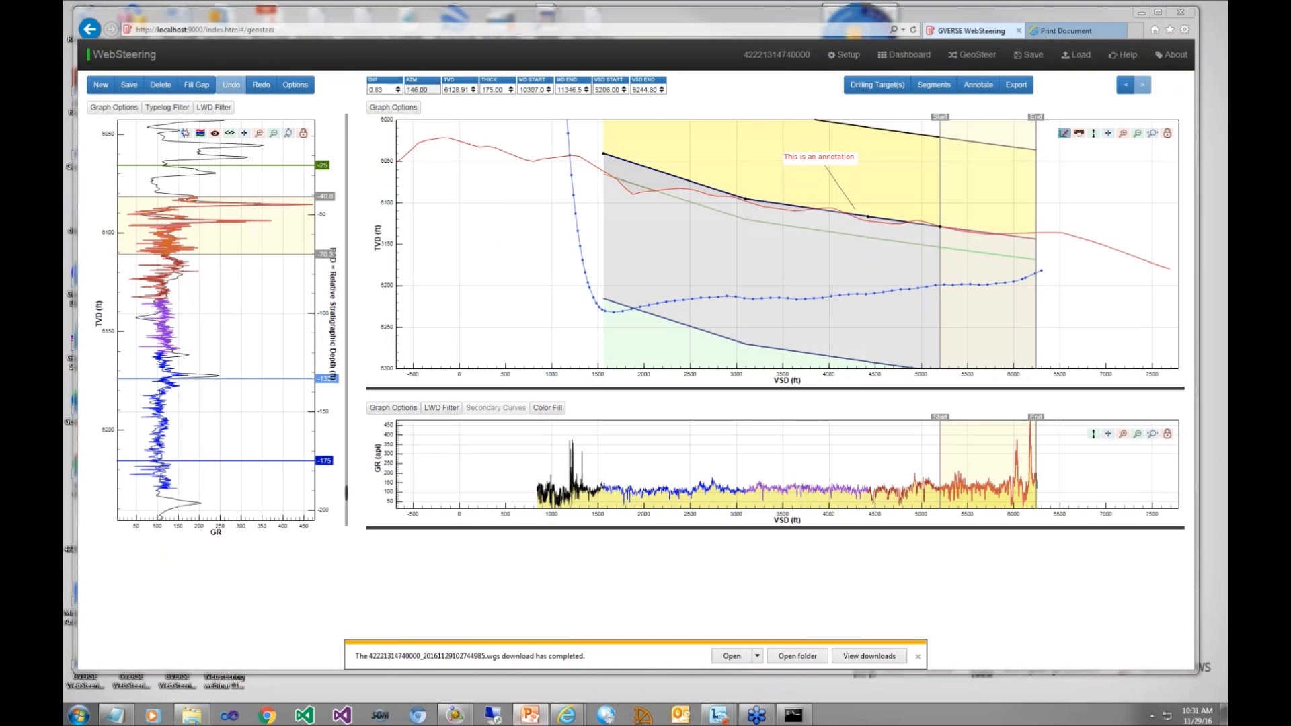